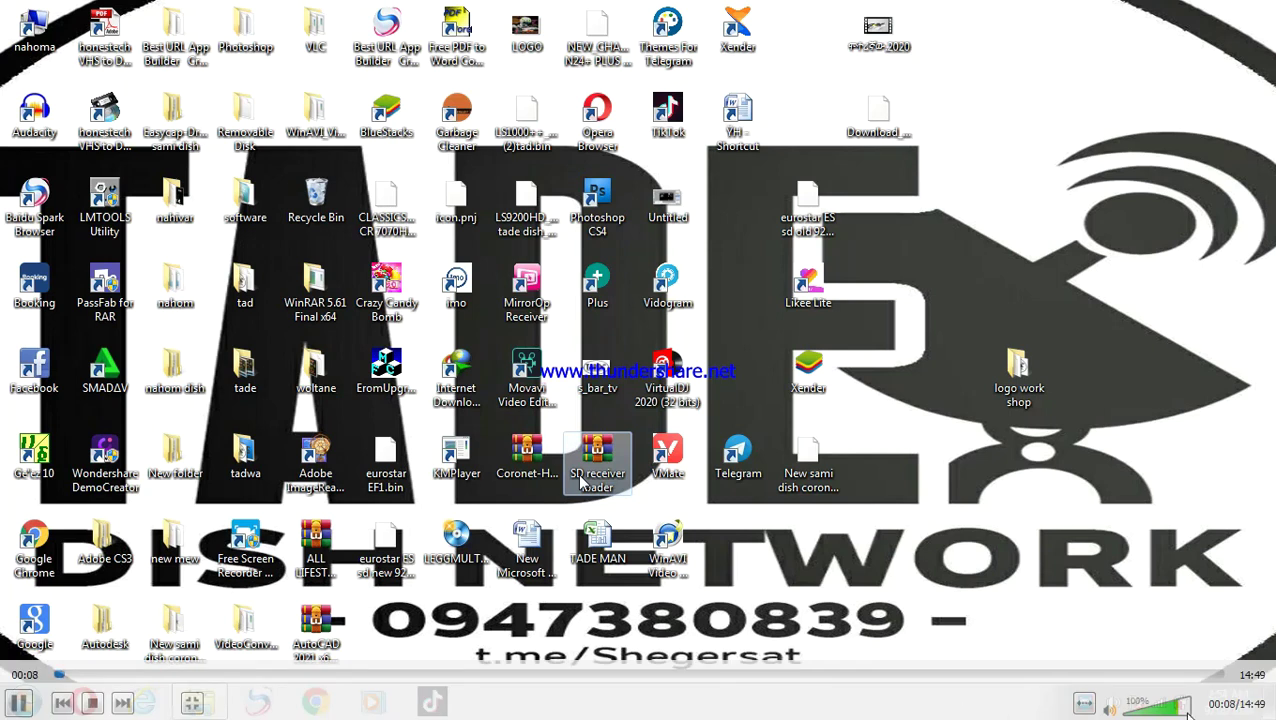
# - Raise the video's playback volume to 125%, check the system volume, and return the video to full screen
pyautogui.moveTo(1180, 712); pyautogui.dragTo(1192, 710)
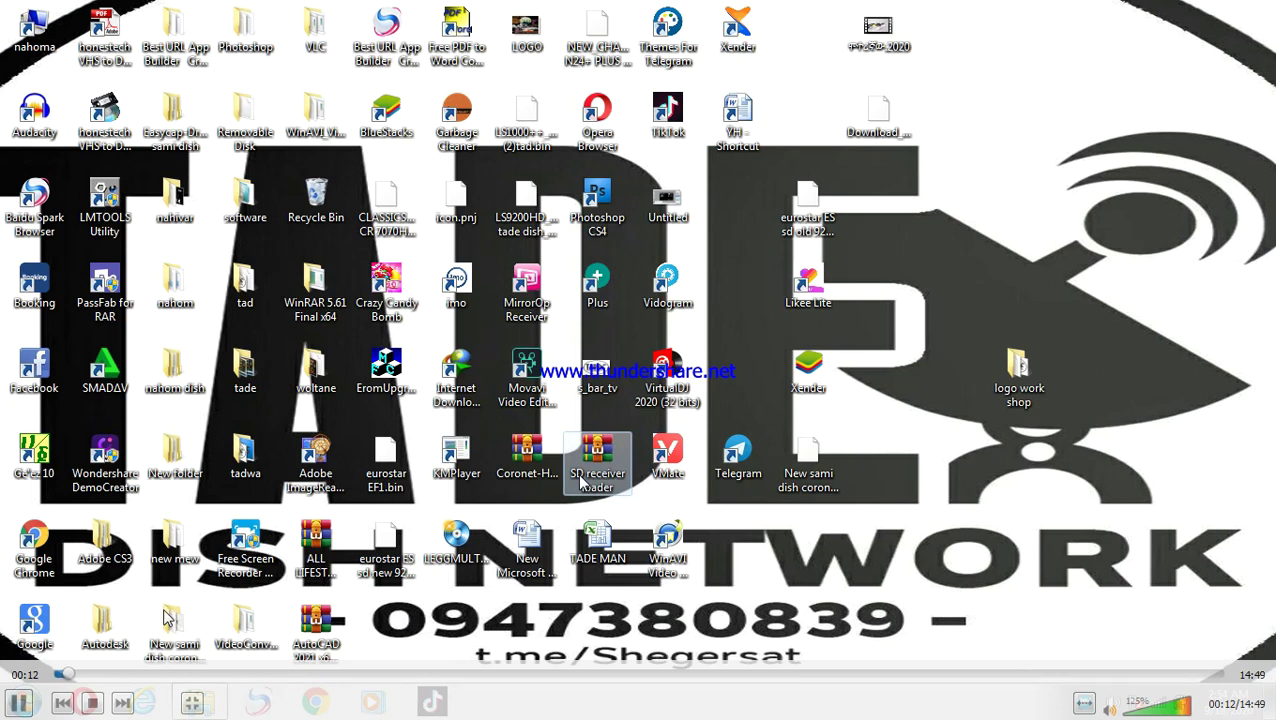
pyautogui.doubleClick(373, 389)
pyautogui.click(366, 704)
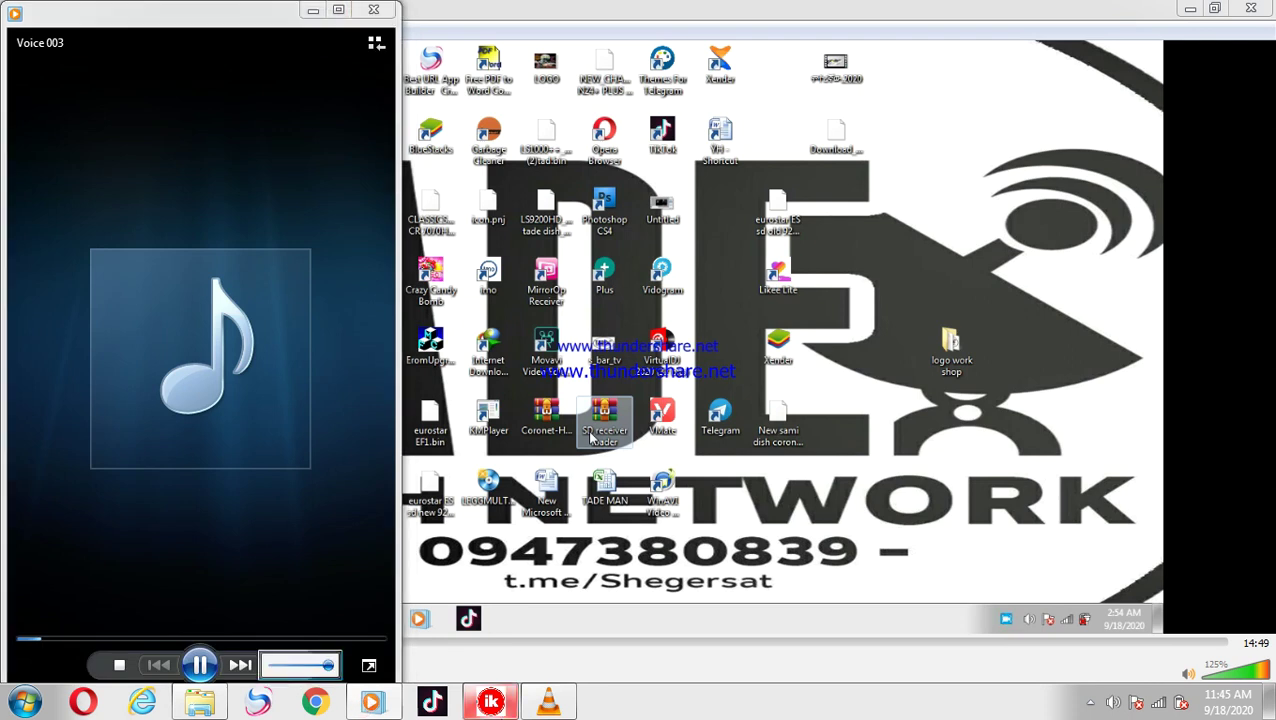
pyautogui.click(1111, 703)
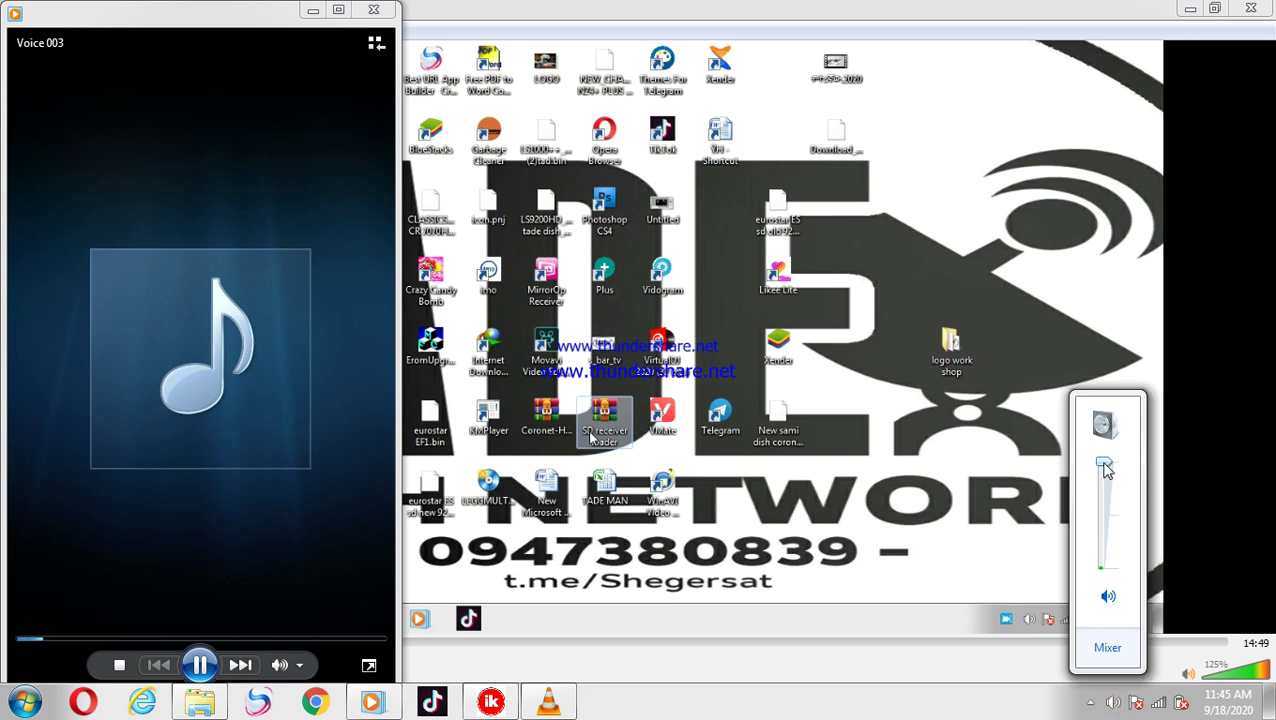
pyautogui.click(990, 448)
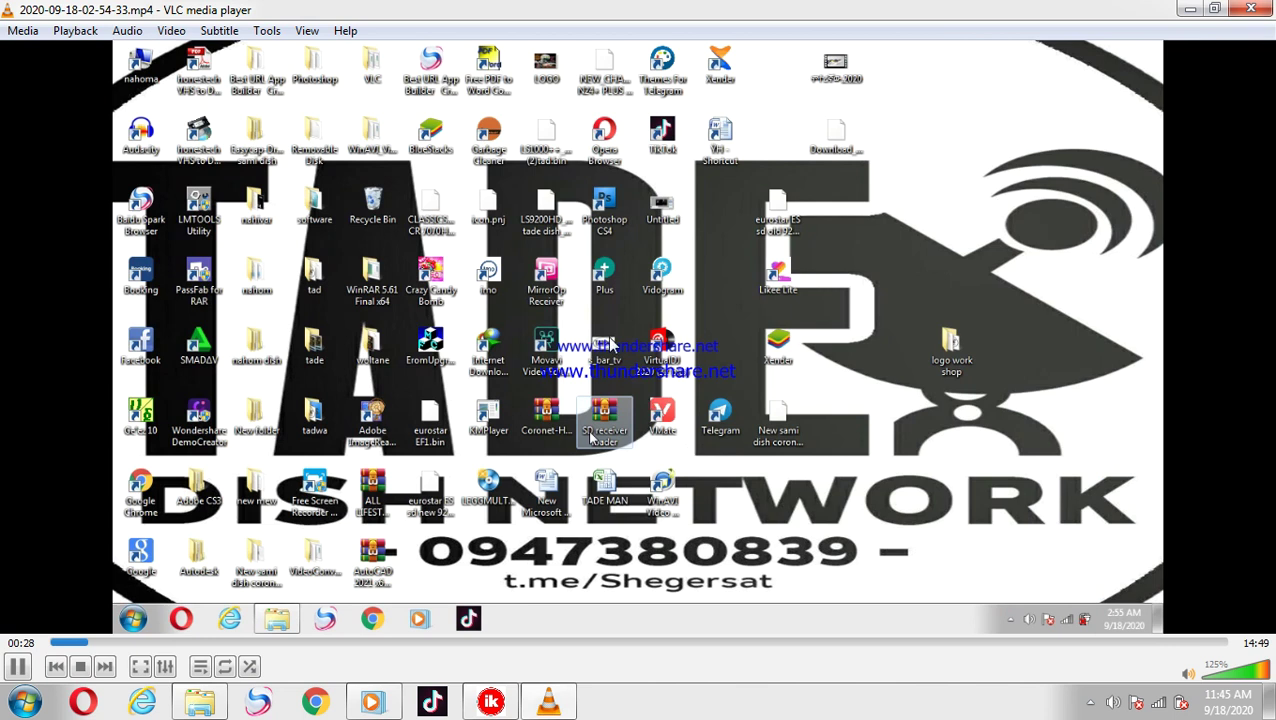
pyautogui.doubleClick(605, 306)
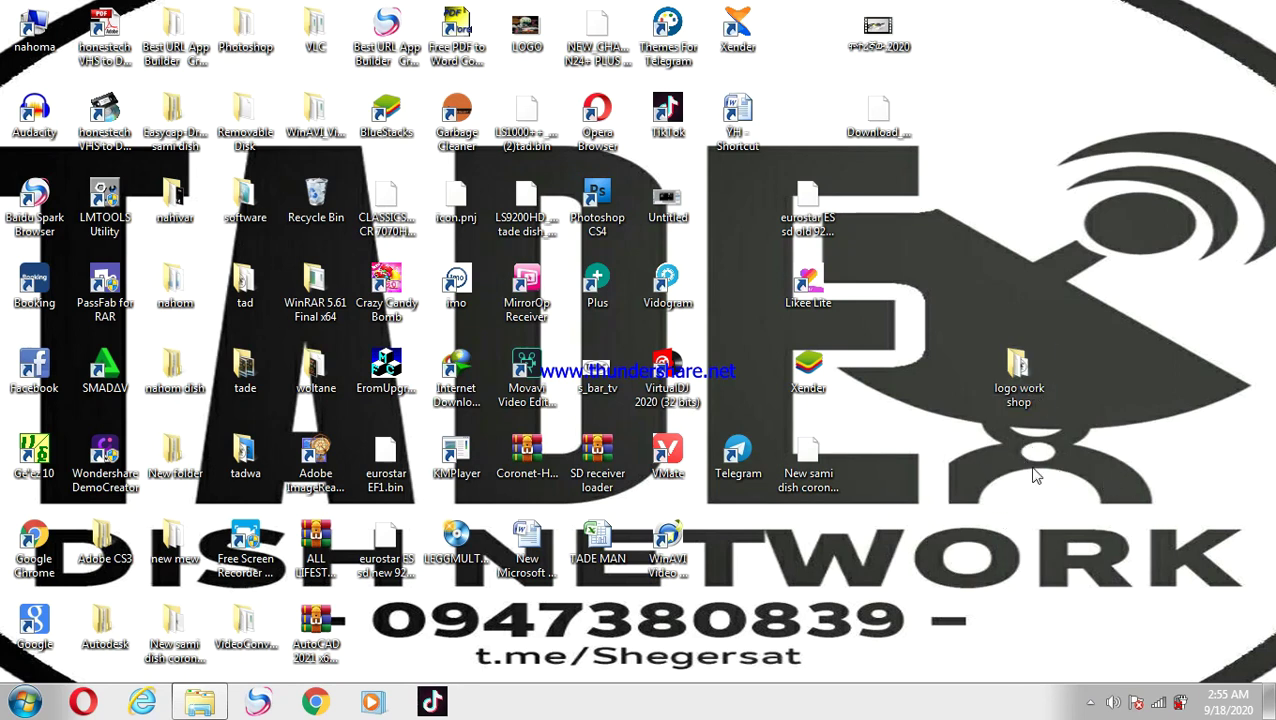
# - Launch the Gx 6605 Toolkit application from its archive in the logo work shop folder, minimize it and close the archive
pyautogui.doubleClick(1020, 394)
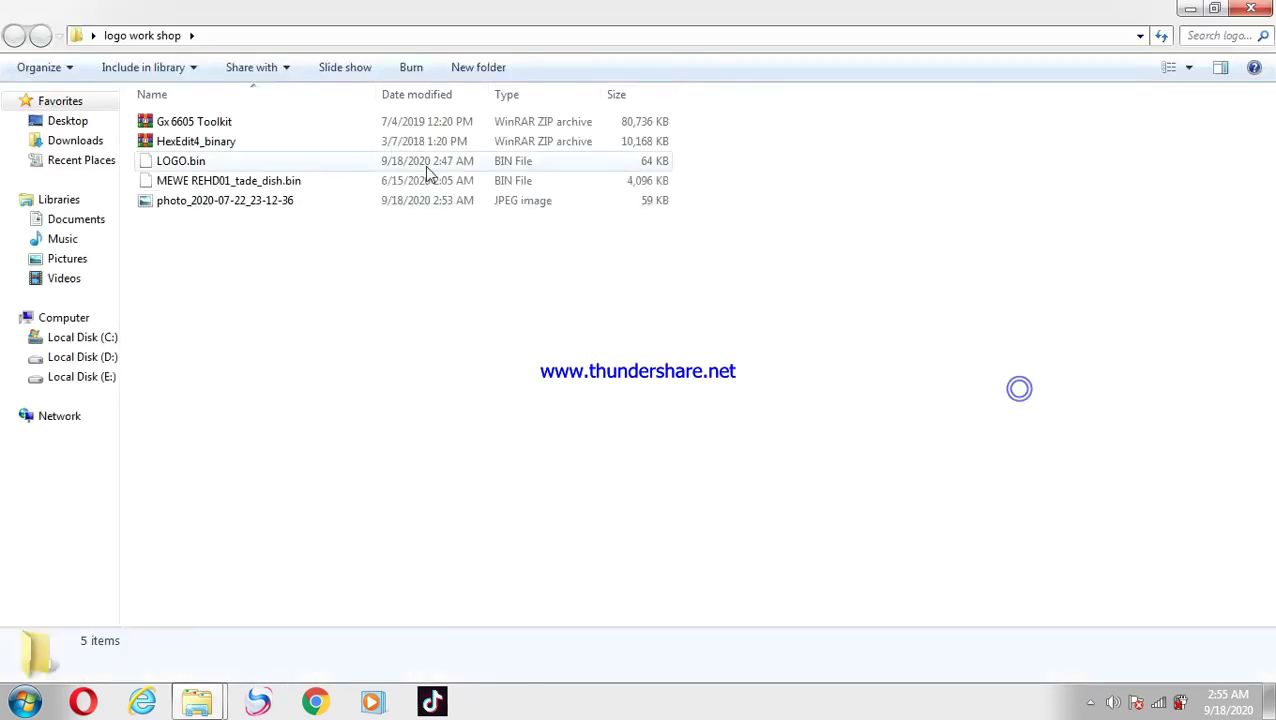
pyautogui.doubleClick(340, 122)
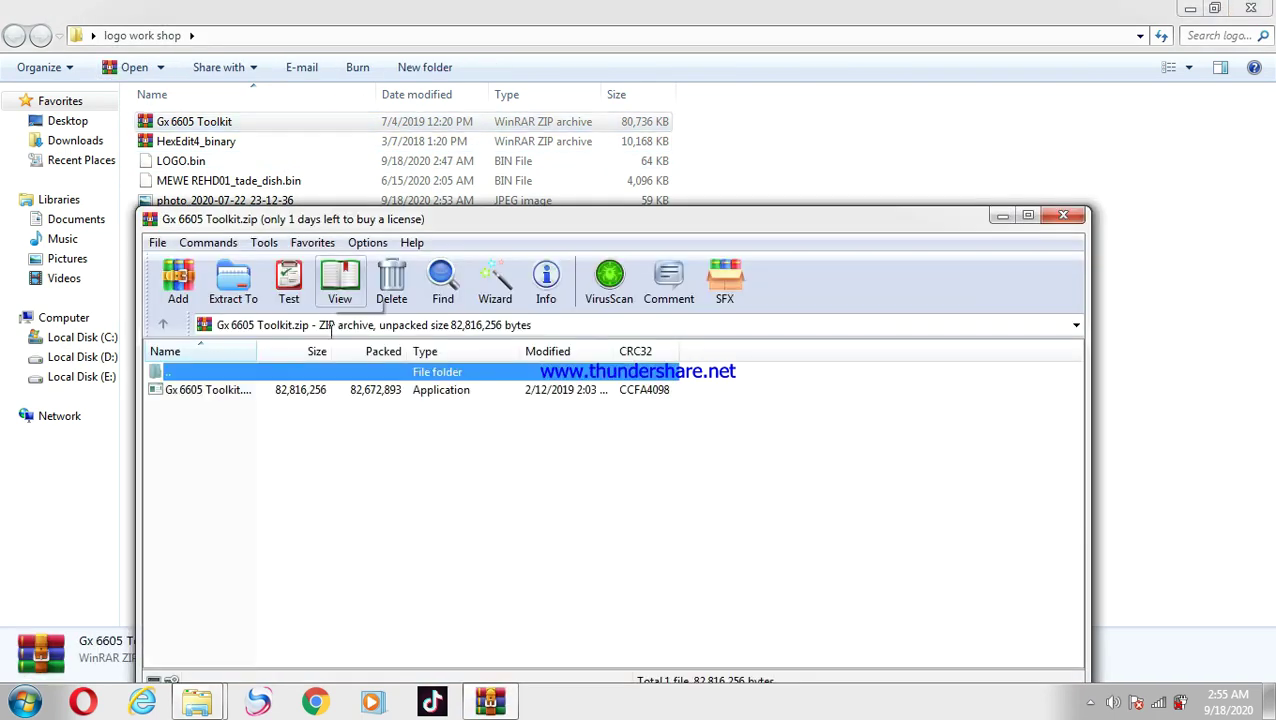
pyautogui.doubleClick(356, 390)
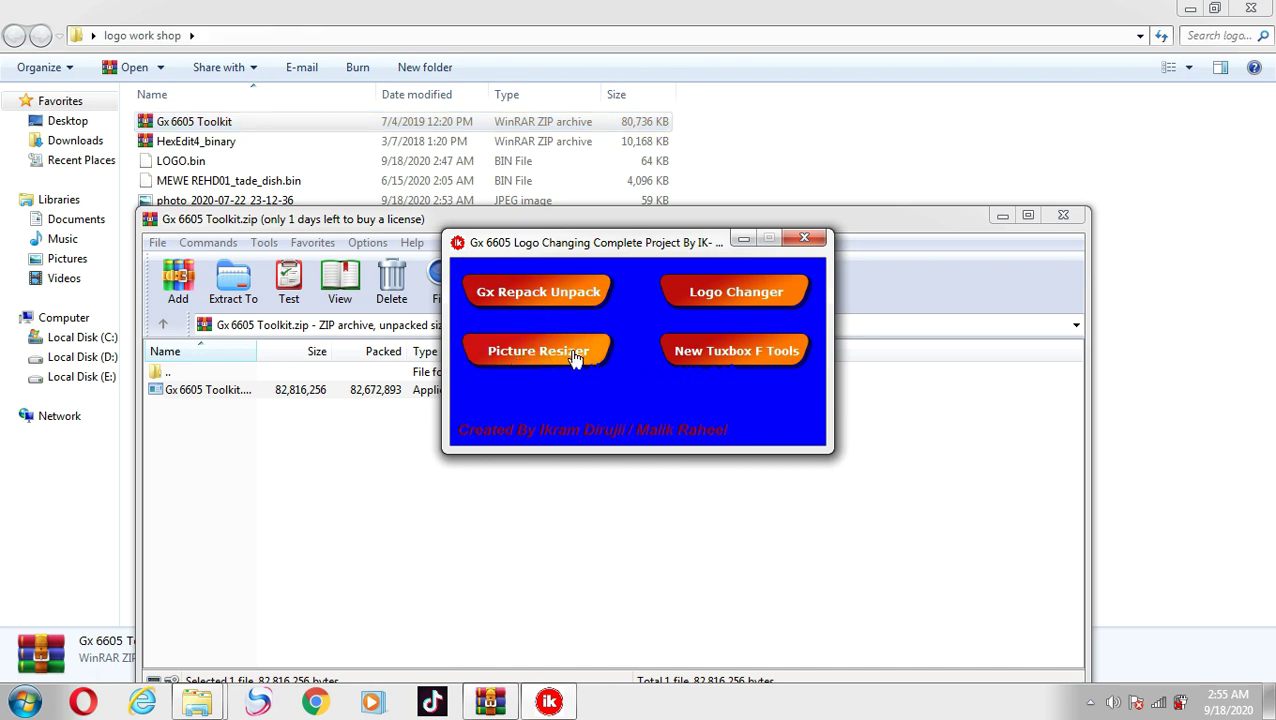
pyautogui.click(744, 238)
pyautogui.click(1068, 216)
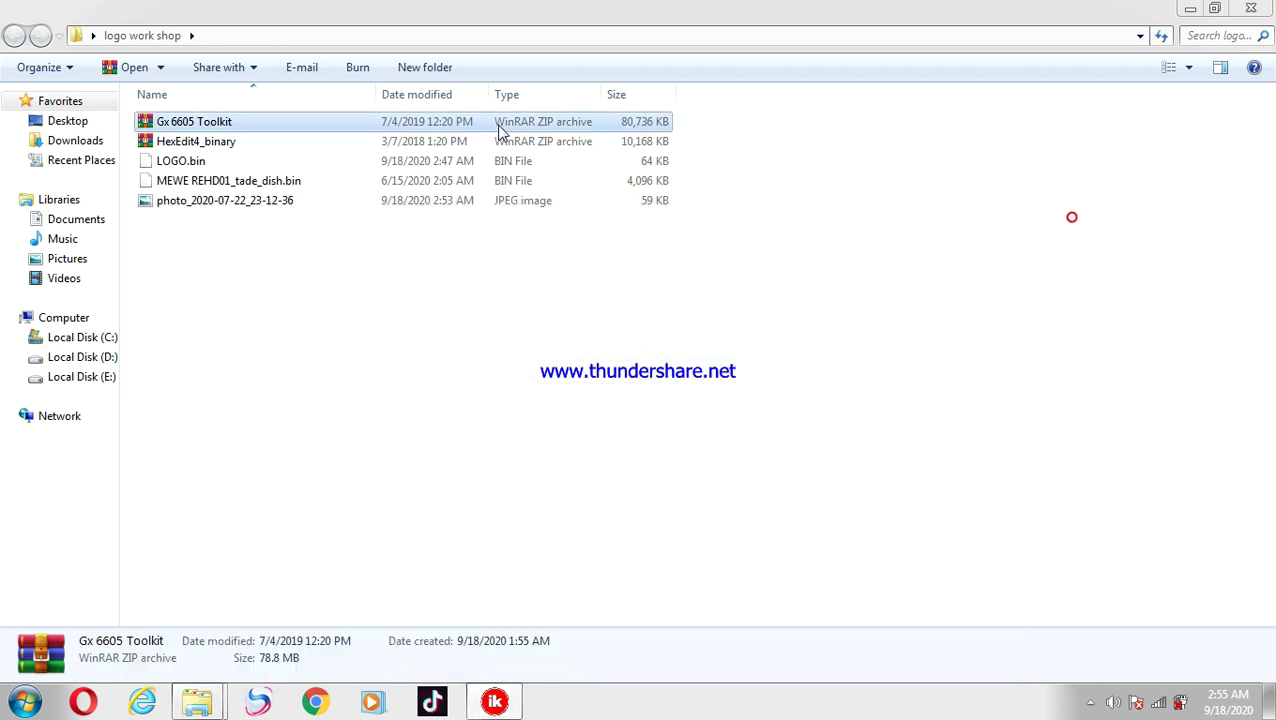
# - Delete the LOGO.bin file from the logo work shop folder
pyautogui.click(236, 165)
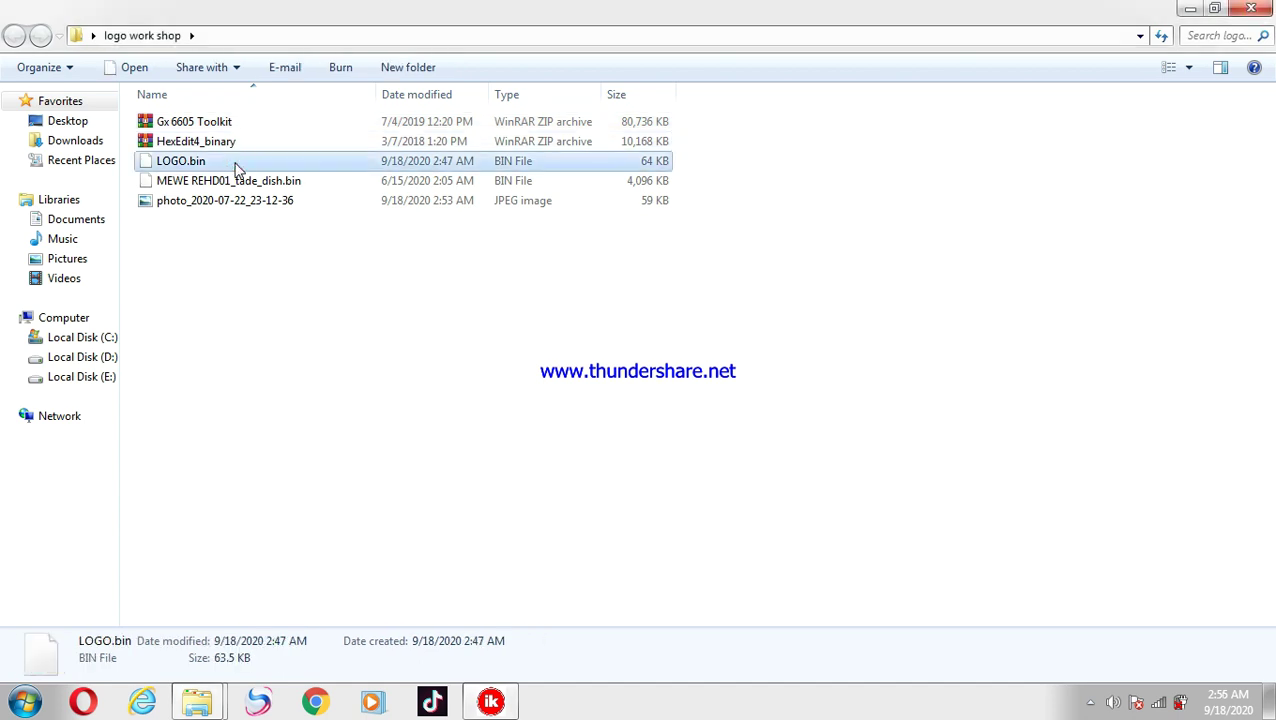
pyautogui.rightClick(237, 168)
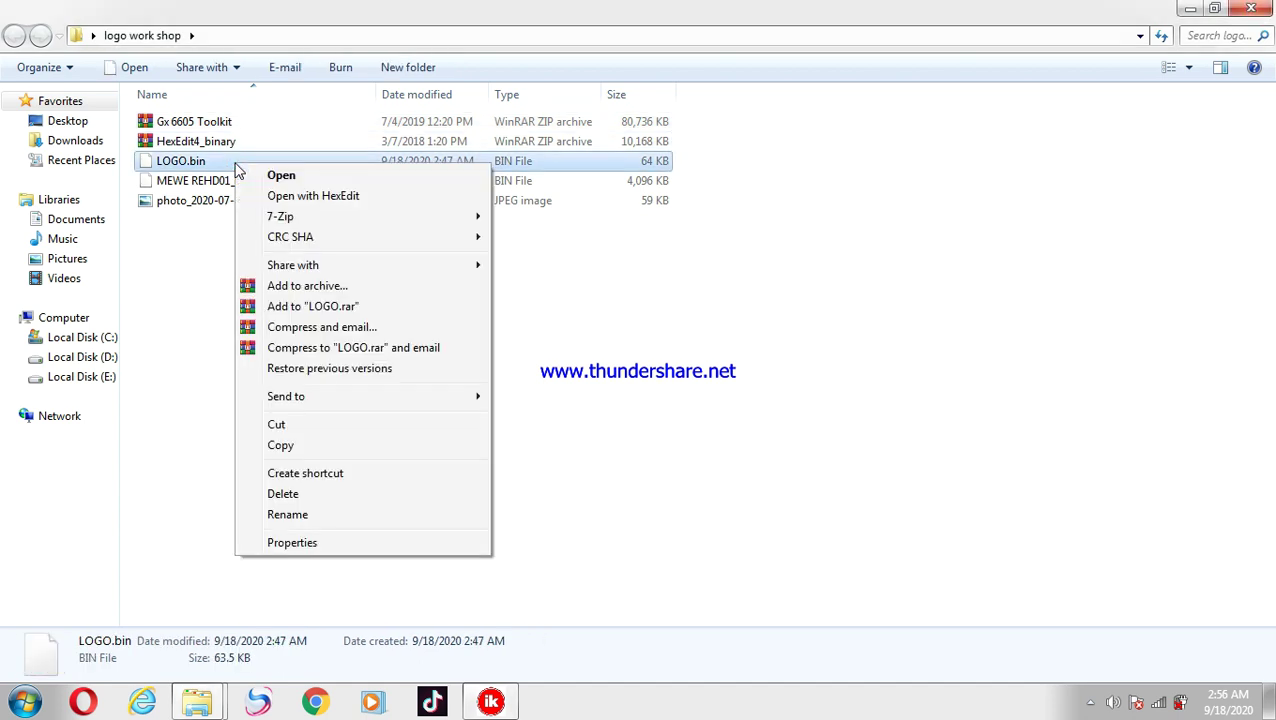
pyautogui.click(282, 494)
pyautogui.click(713, 428)
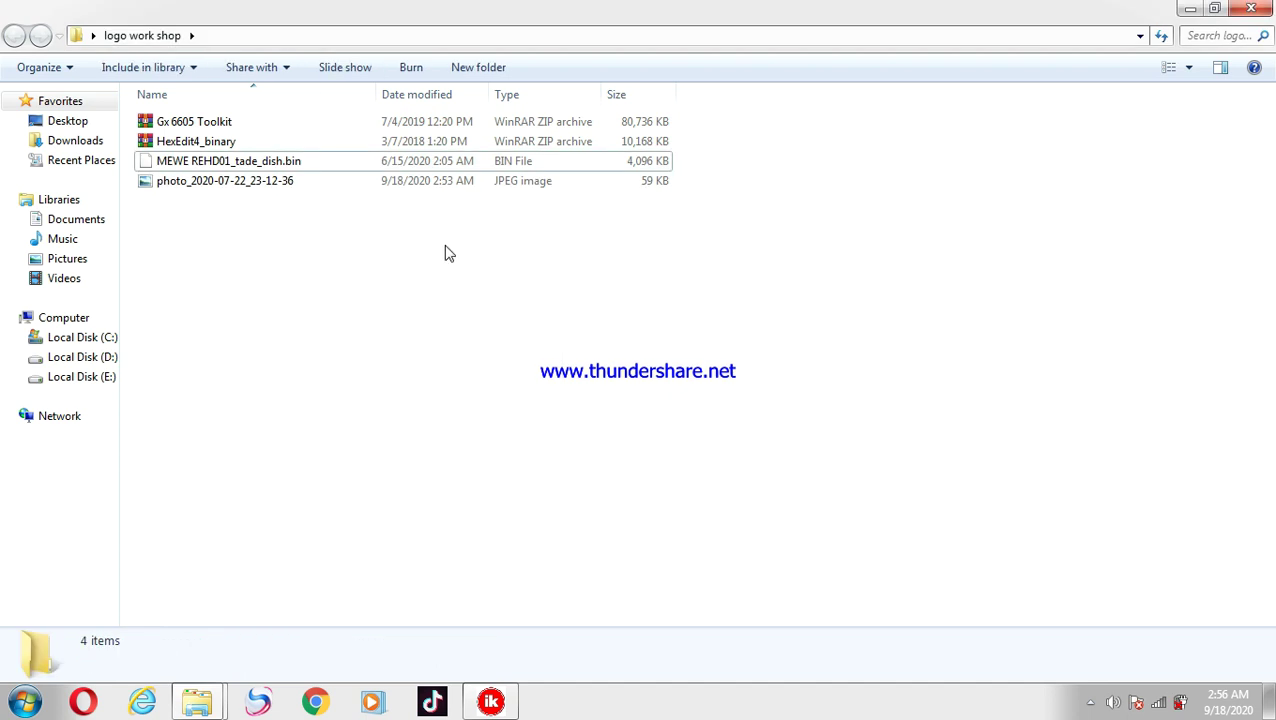
# - Examine the contents of the HexEdit4_binary archive and close it
pyautogui.doubleClick(305, 141)
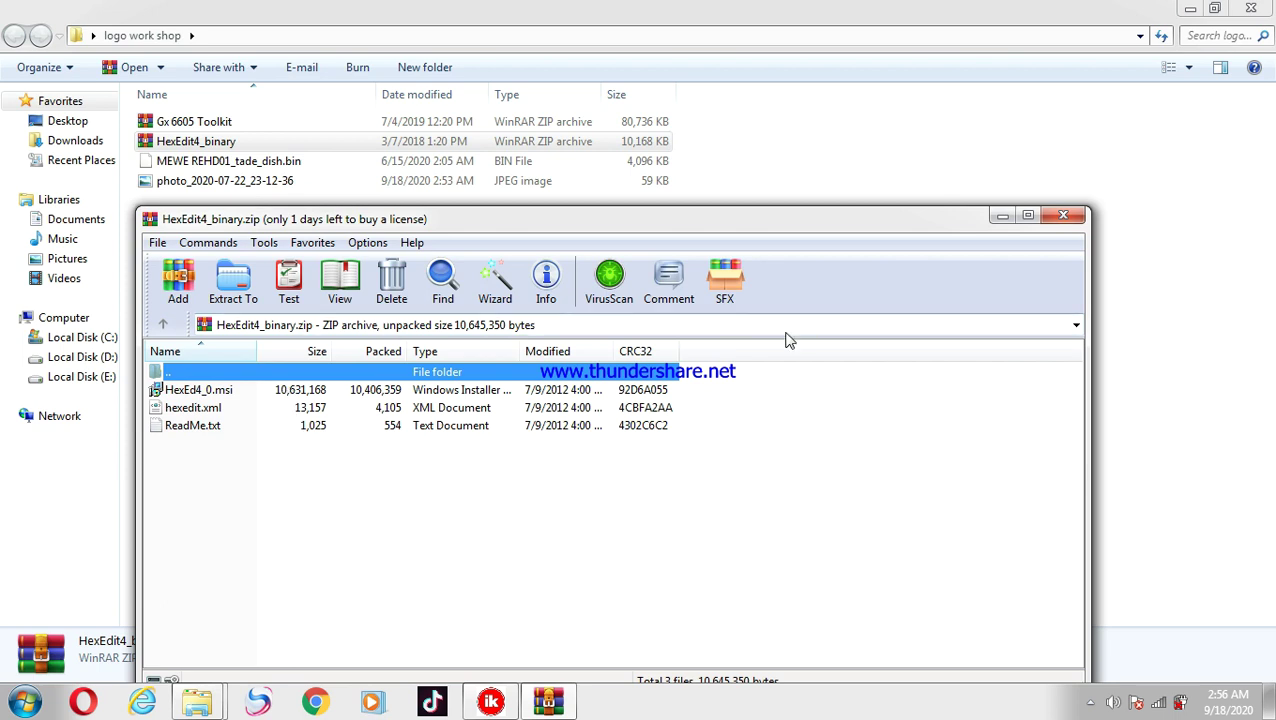
pyautogui.click(1063, 215)
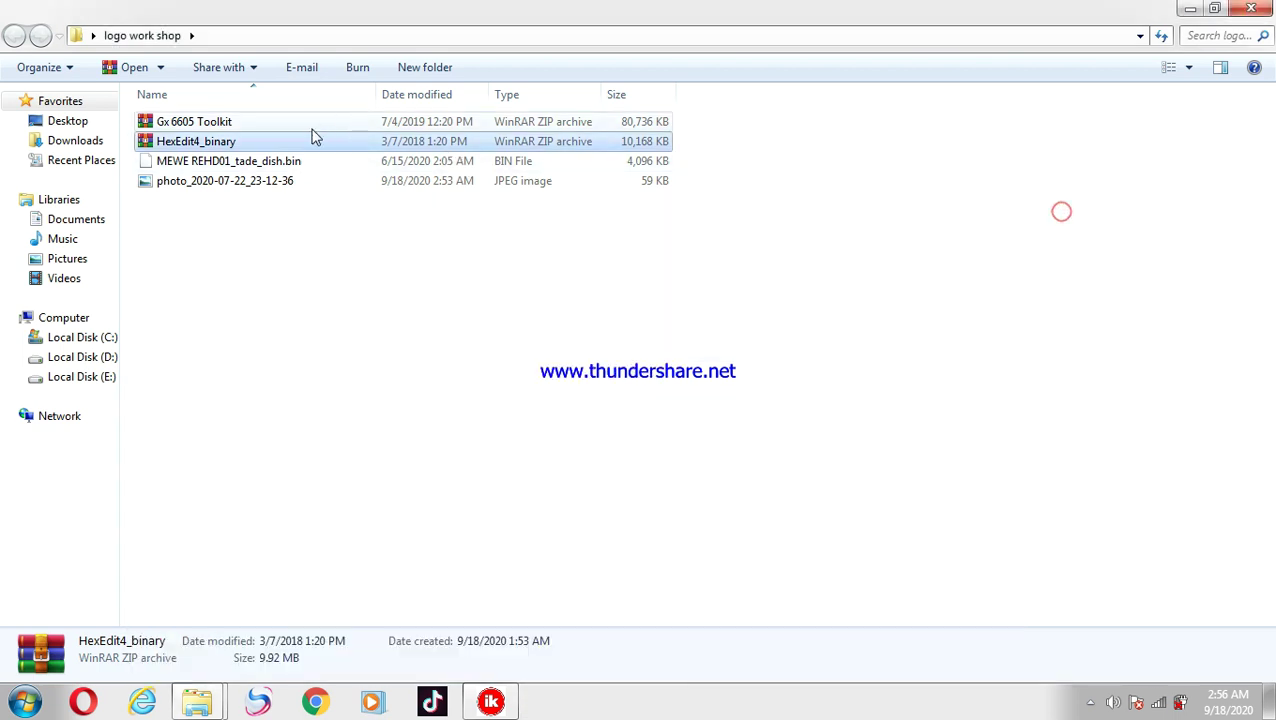
pyautogui.doubleClick(268, 148)
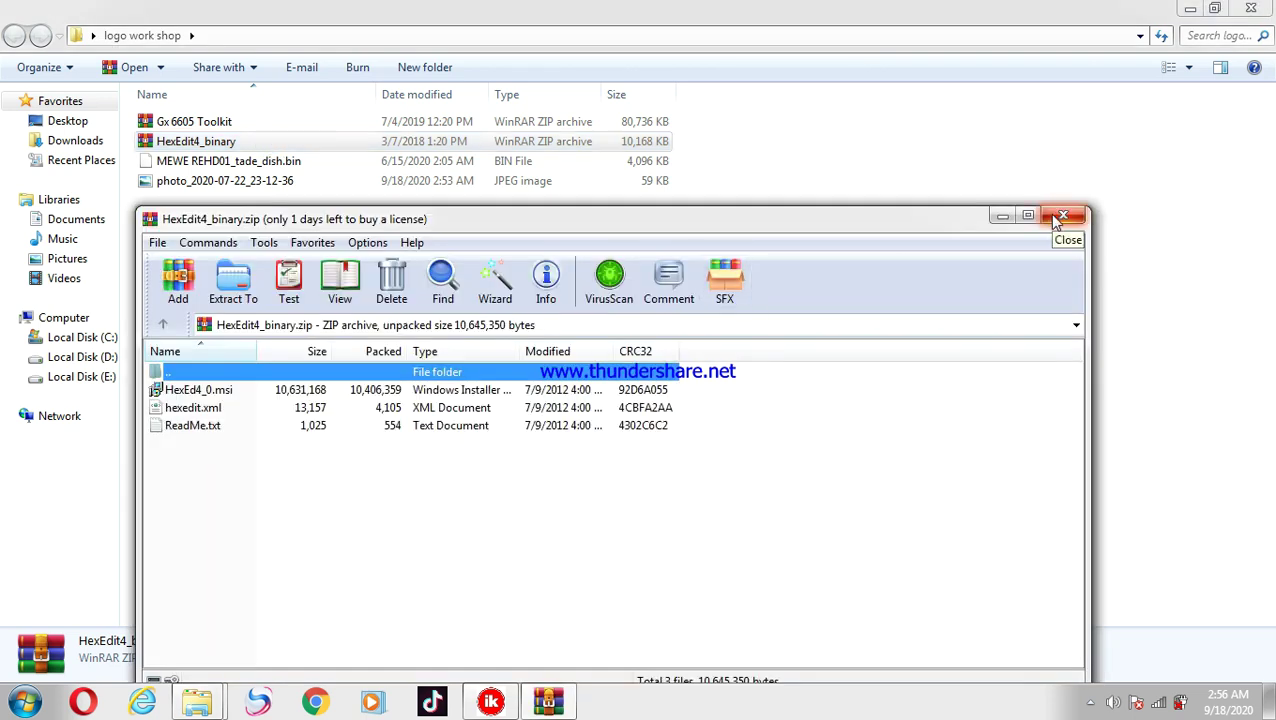
pyautogui.click(1056, 217)
pyautogui.click(517, 125)
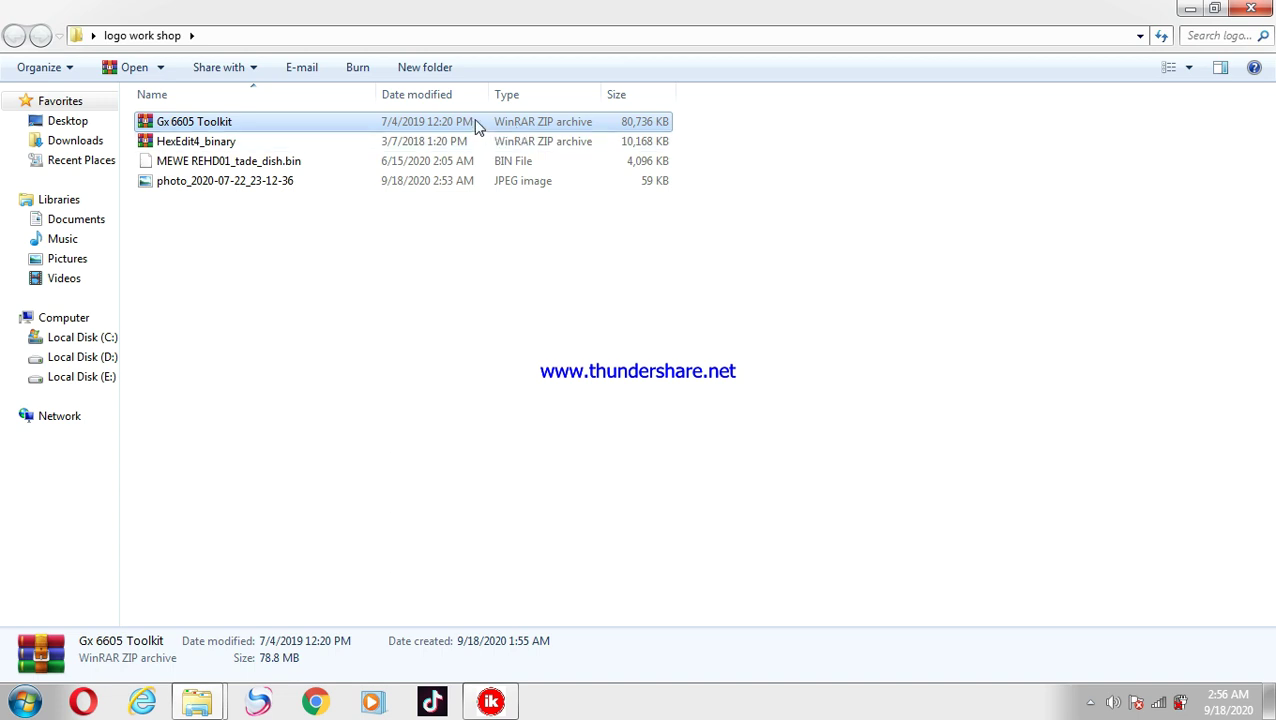
# - Start the toolkit's Gx Repack Unpack tool and load MEWE REHD01_tade_dish.bin from the logo work shop folder on the desktop
pyautogui.click(477, 695)
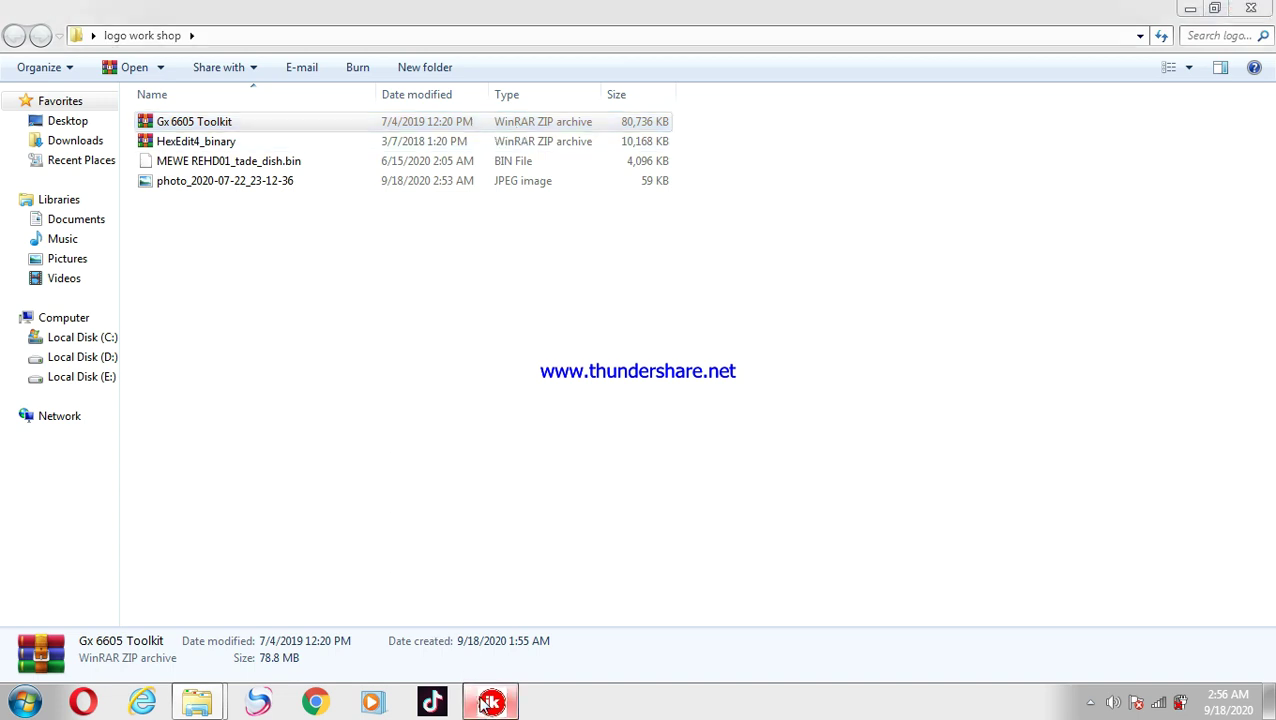
pyautogui.click(524, 300)
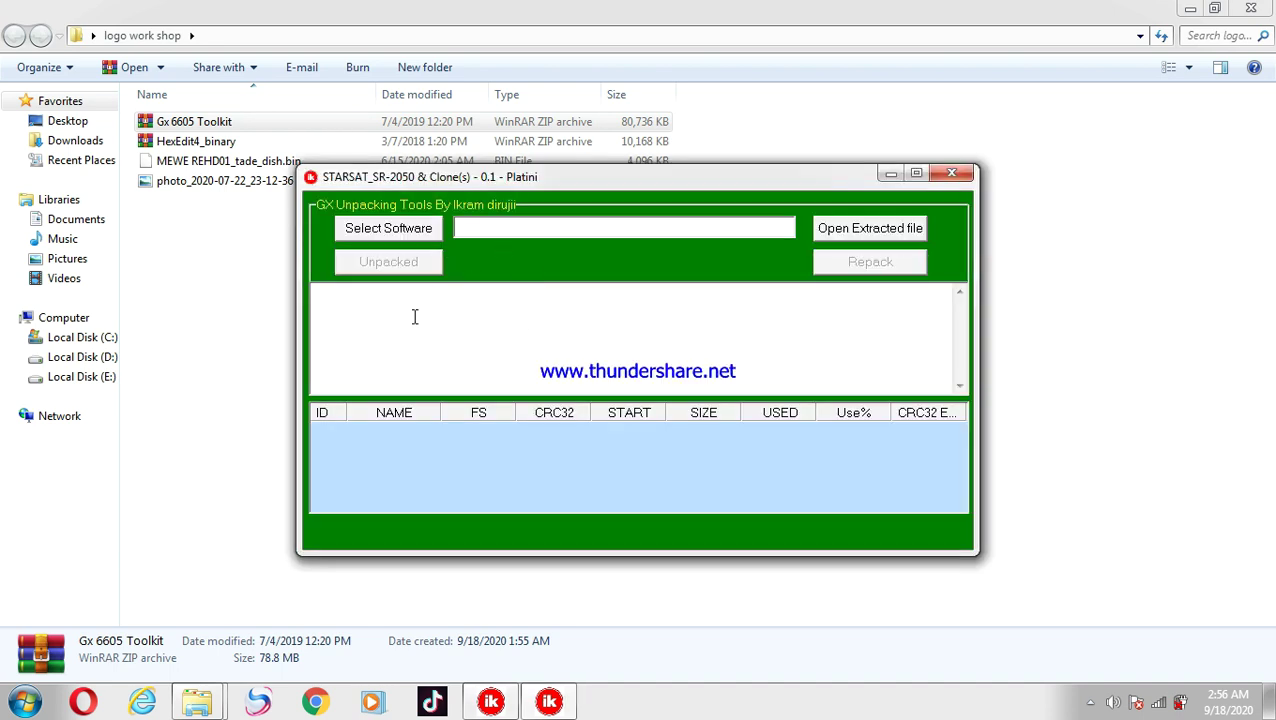
pyautogui.click(386, 232)
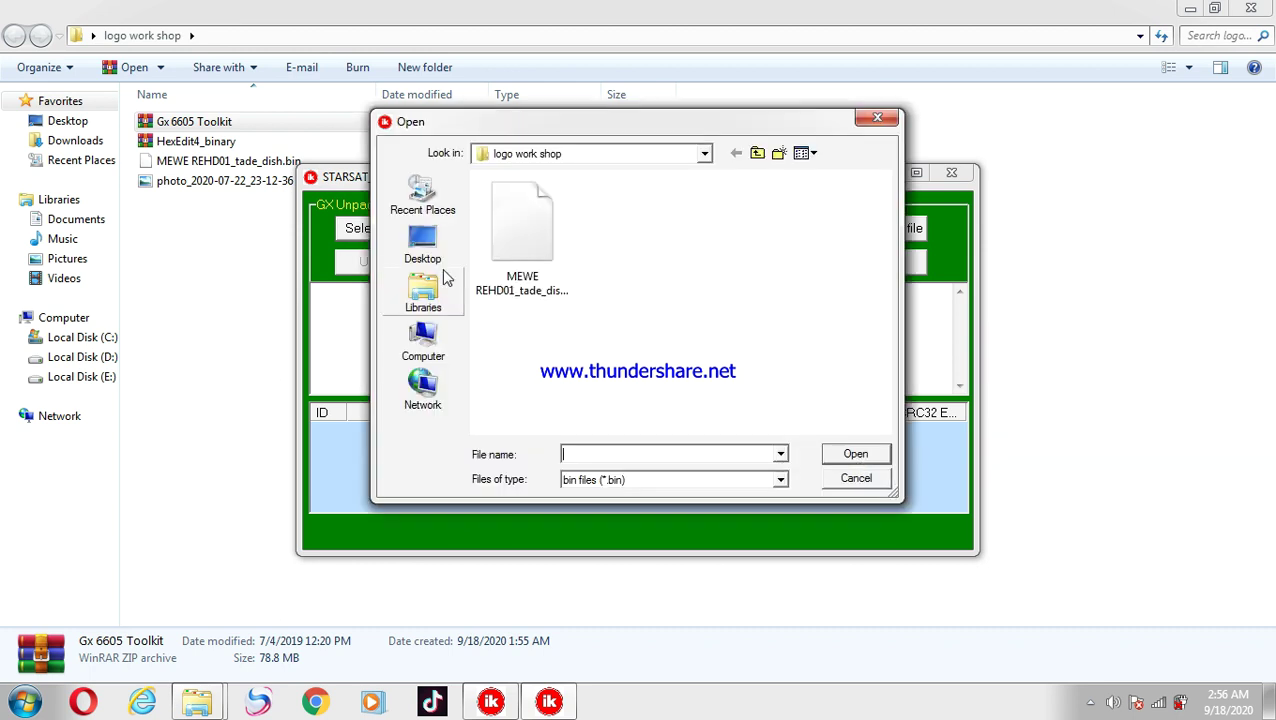
pyautogui.click(423, 245)
pyautogui.scroll(-3, 443, 261)
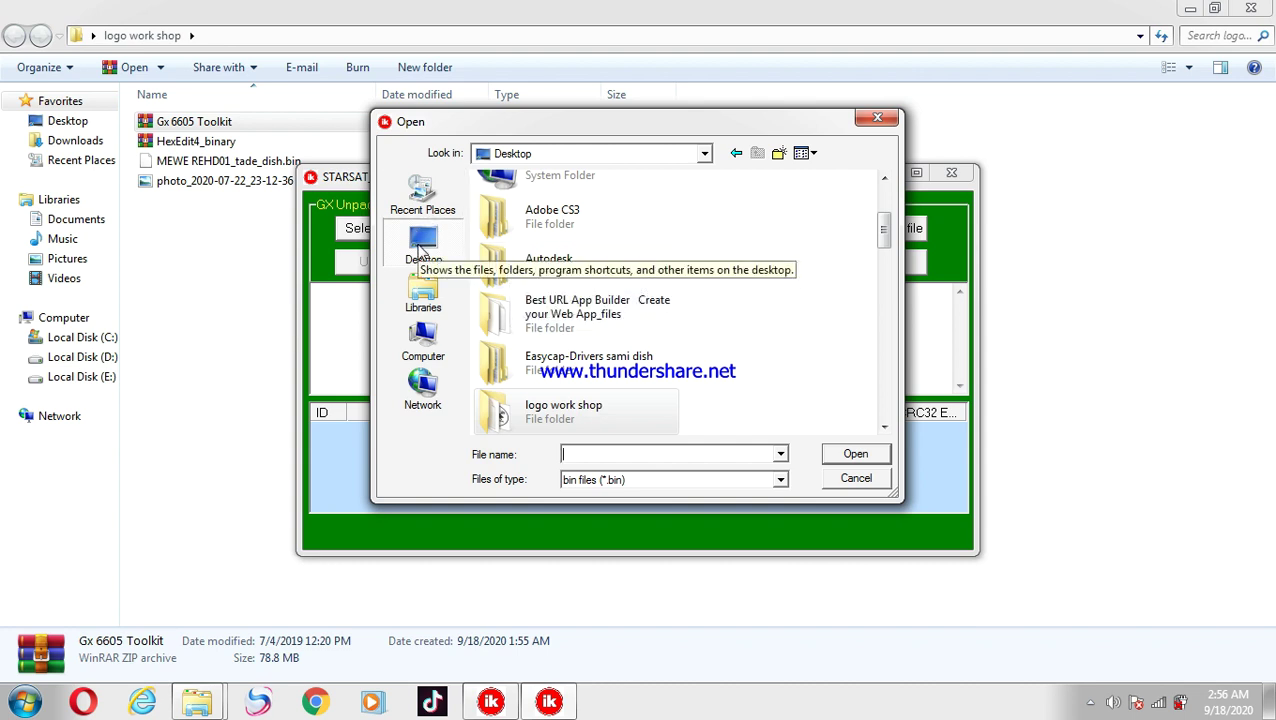
pyautogui.doubleClick(561, 411)
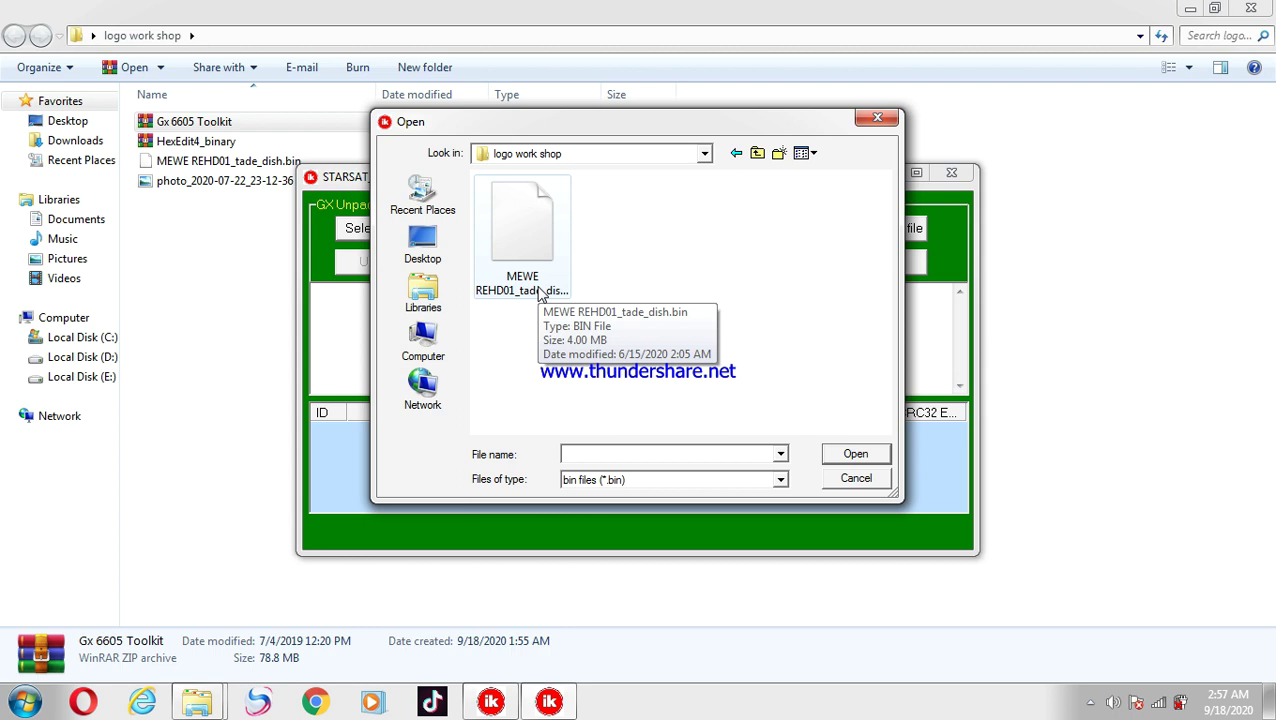
pyautogui.doubleClick(538, 285)
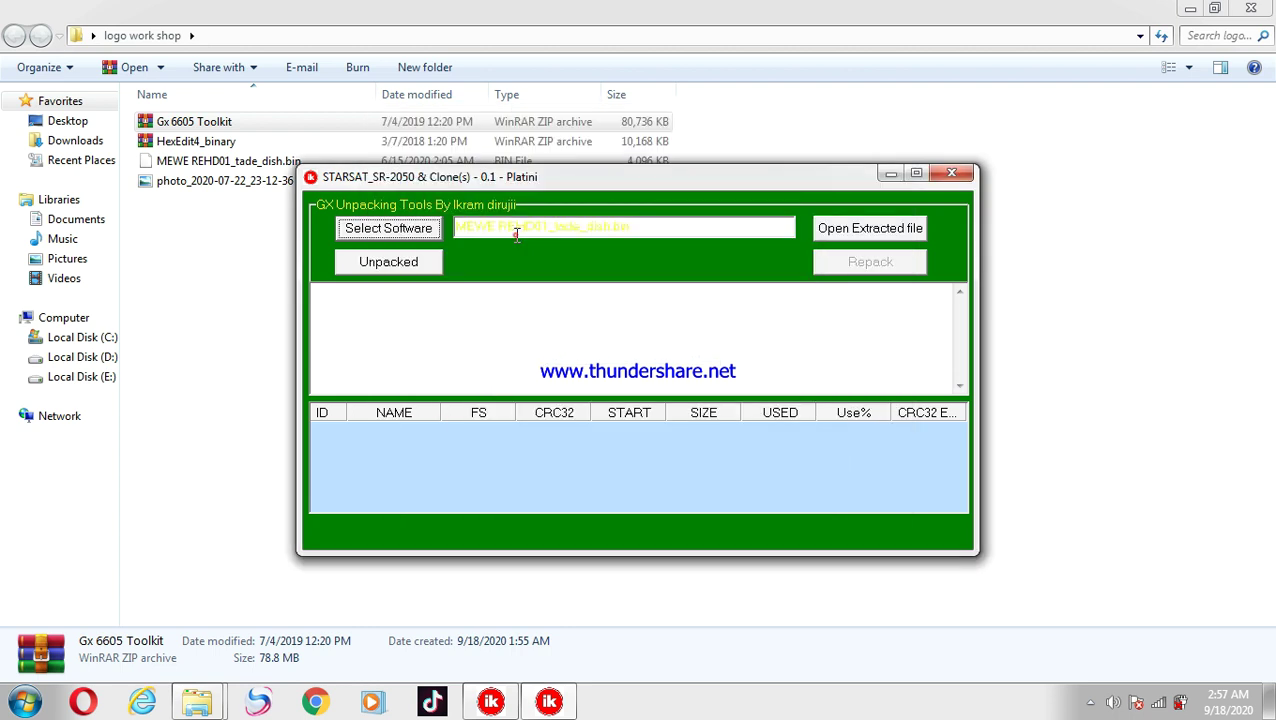
# - Unpack the loaded firmware file and minimize the unpacking tool and the toolkit window
pyautogui.click(408, 260)
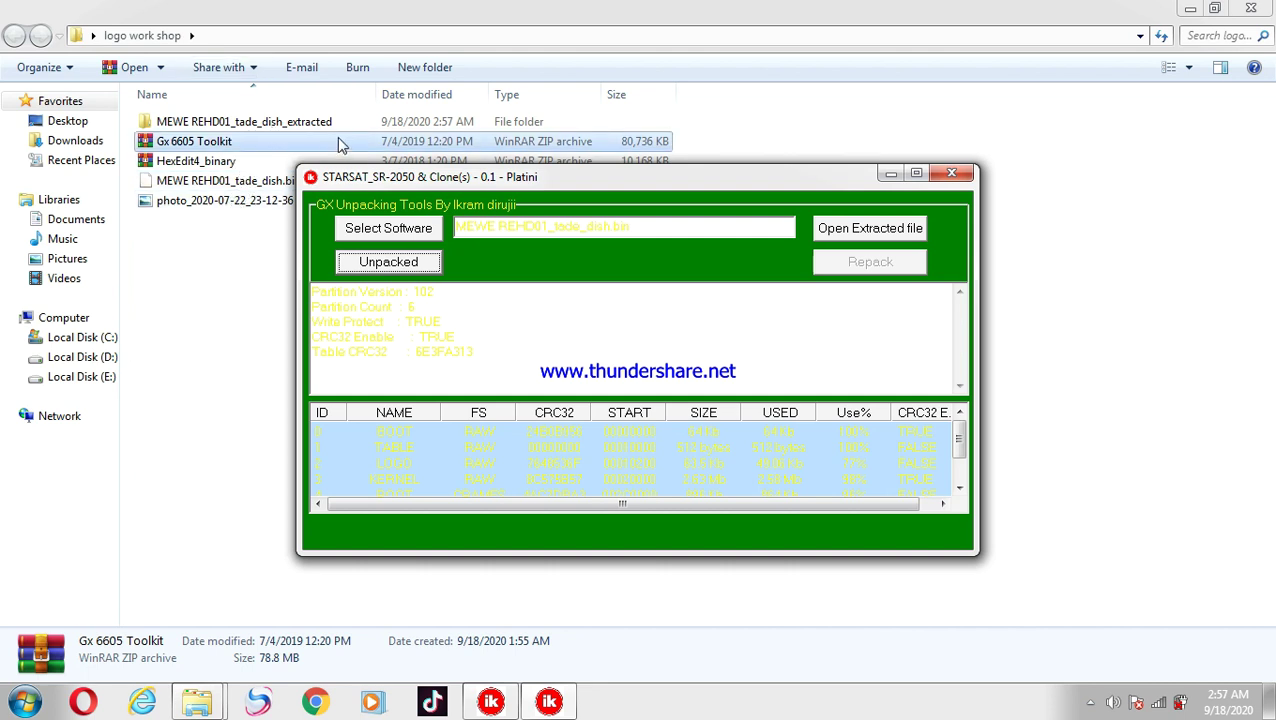
pyautogui.click(889, 176)
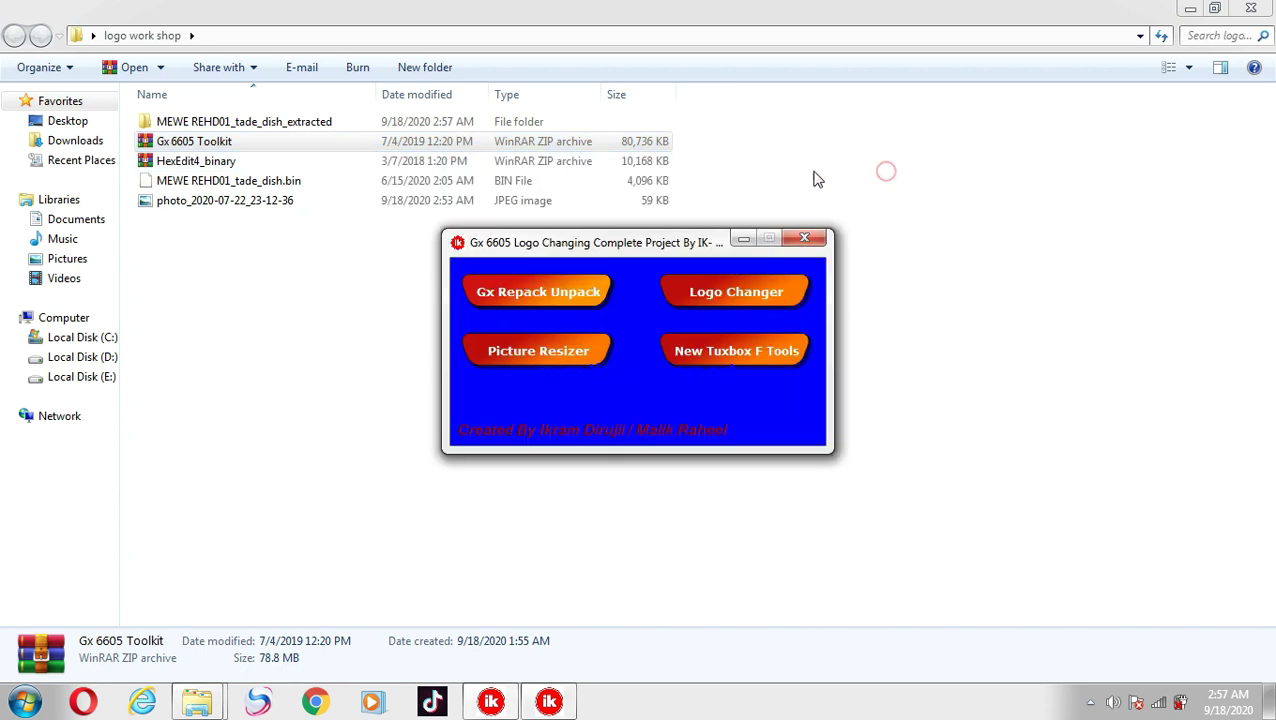
pyautogui.click(744, 242)
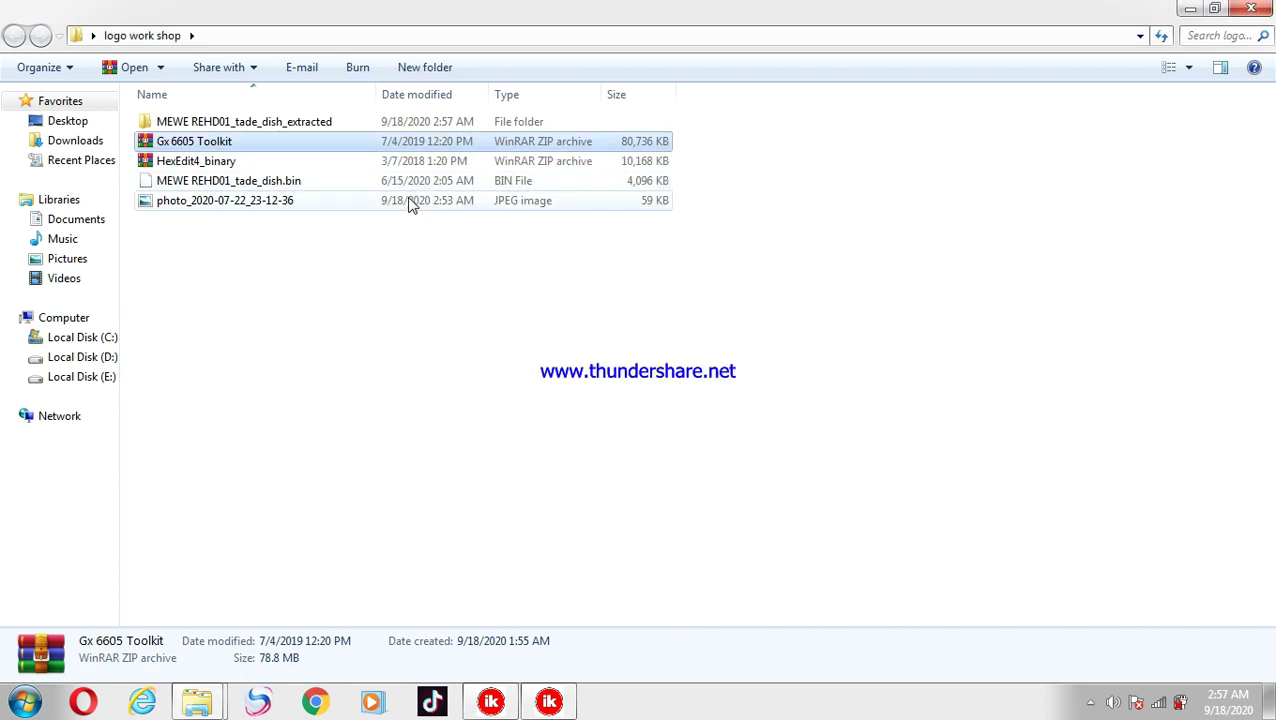
# - Open the MEWE REHD01_tade_dish_extracted folder and select its LOGO.bin file, leaving the name as it is
pyautogui.doubleClick(320, 124)
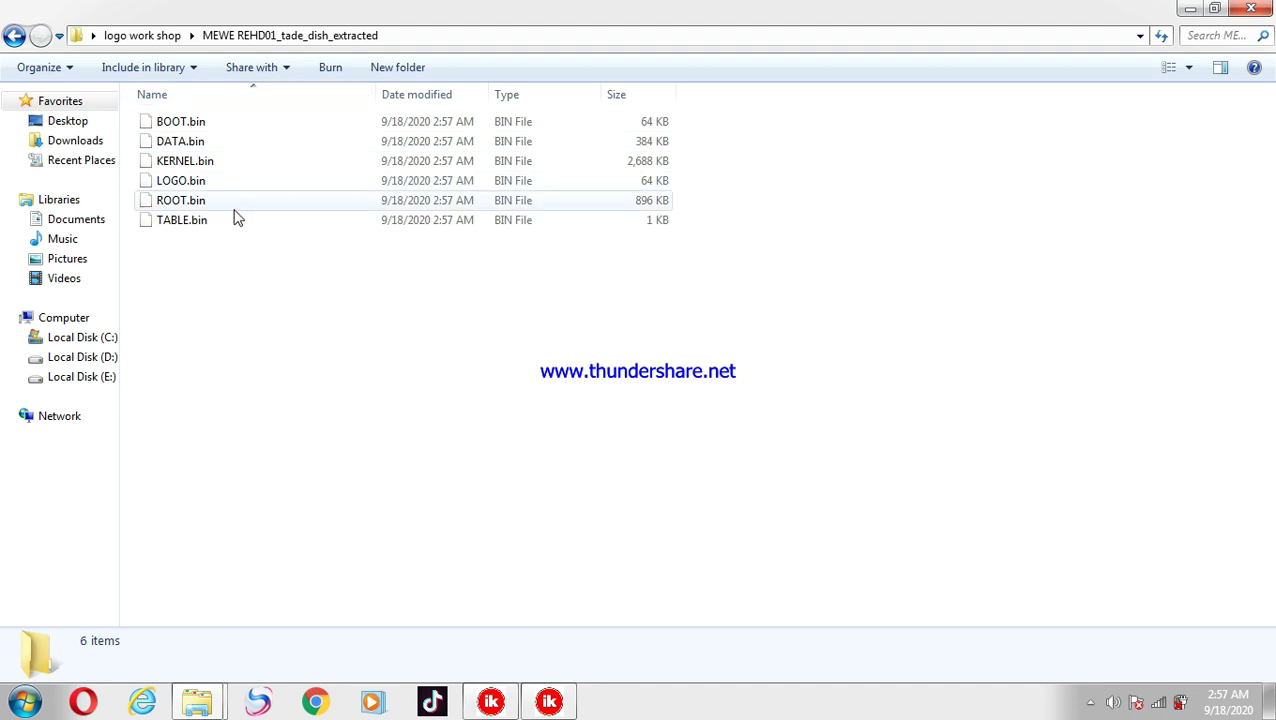
pyautogui.click(248, 181)
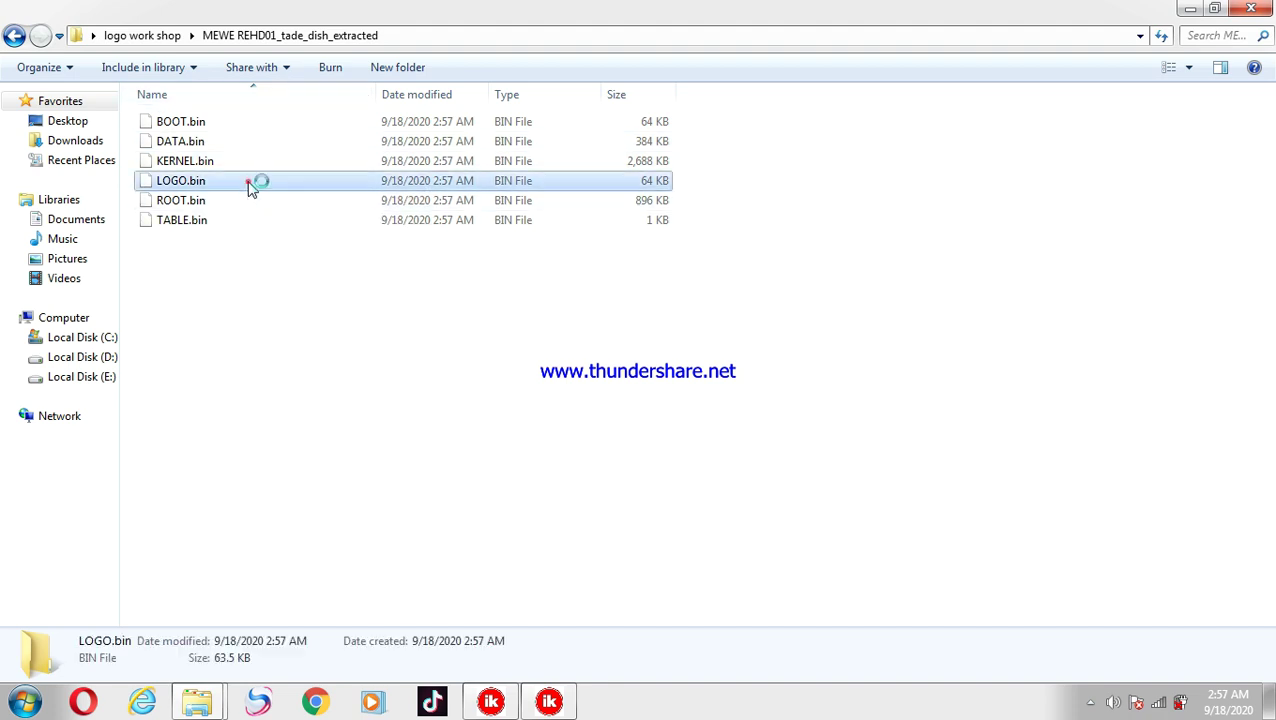
pyautogui.click(249, 183)
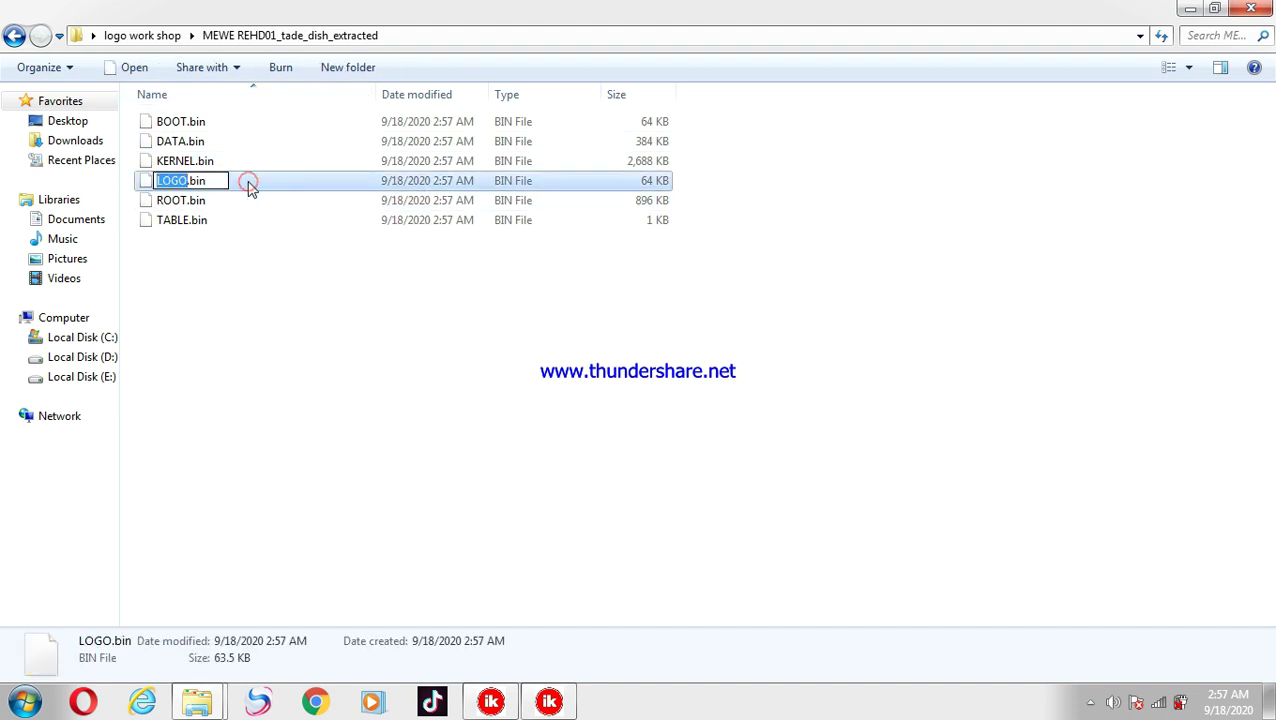
pyautogui.click(249, 182)
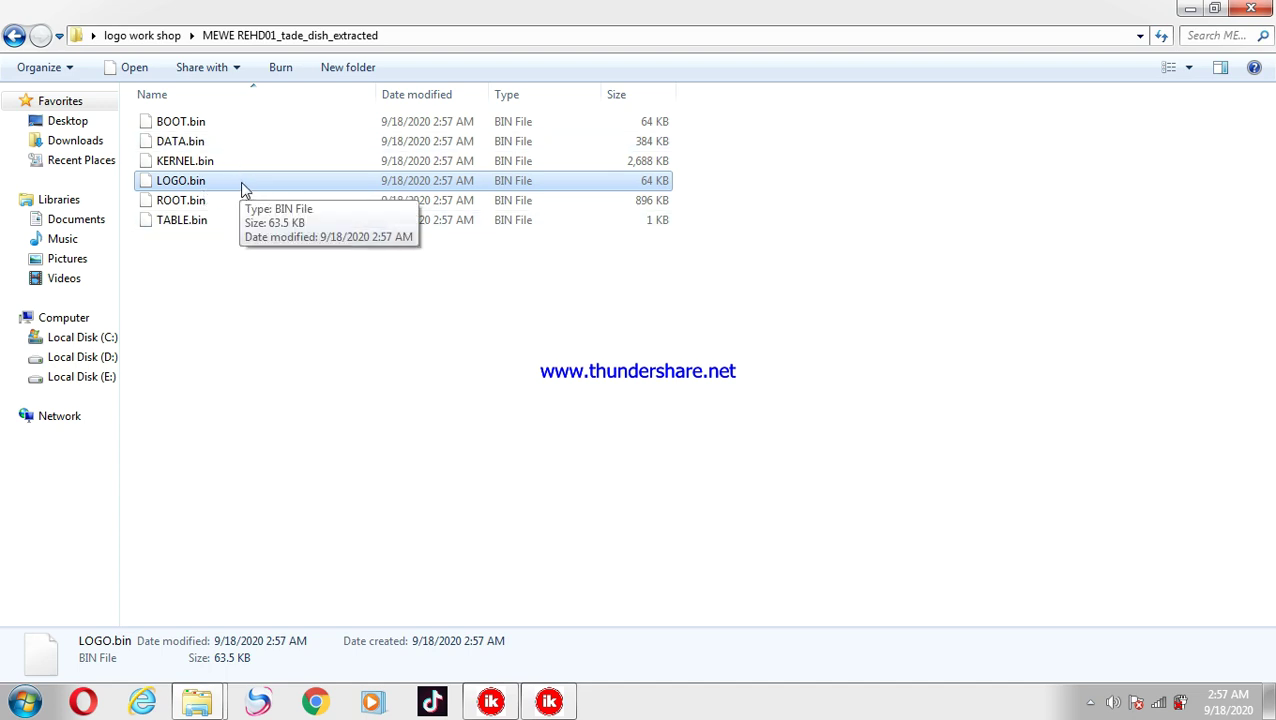
pyautogui.click(250, 187)
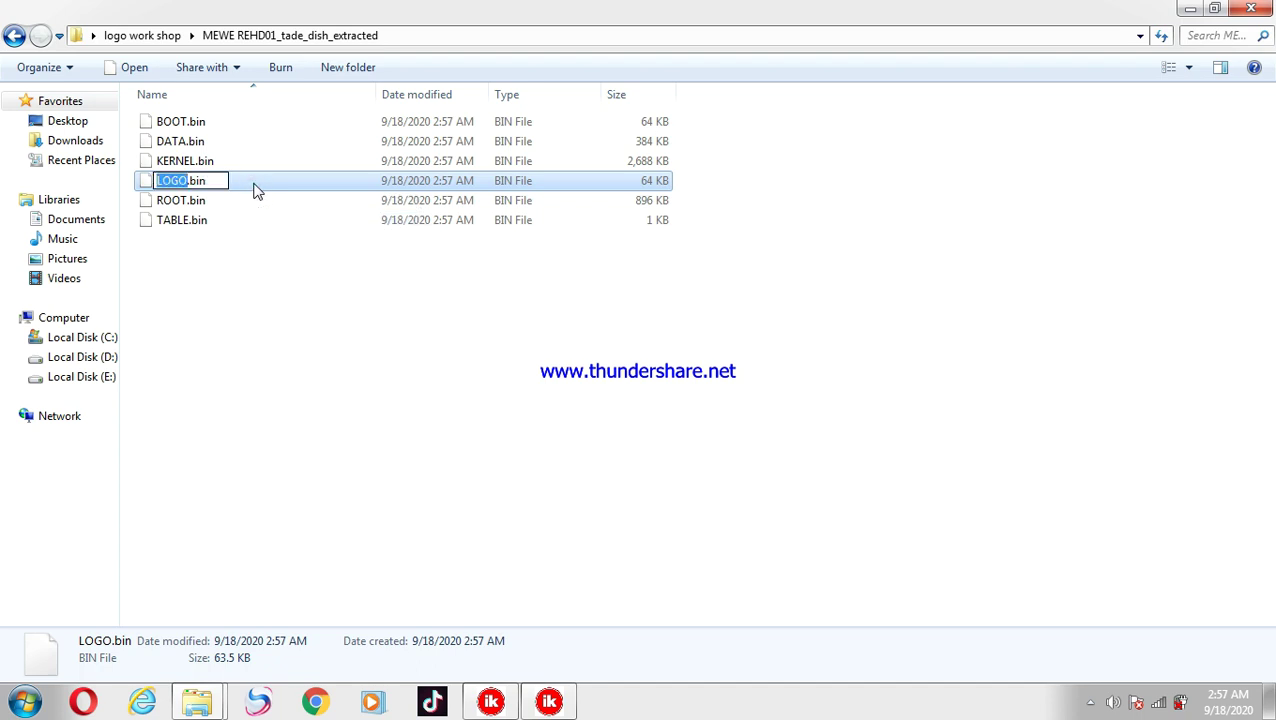
pyautogui.click(254, 188)
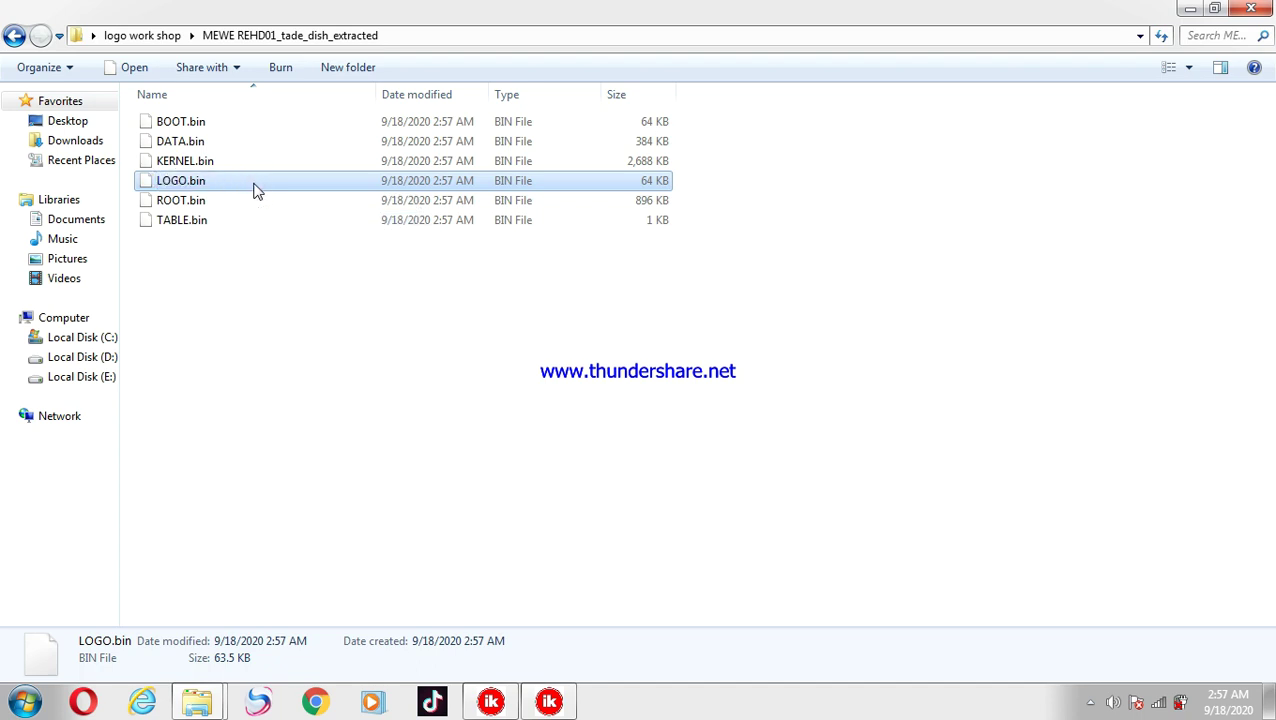
# - Open the extracted LOGO.bin in HexEdit and dismiss the Windows color scheme dialog without choosing an option
pyautogui.doubleClick(255, 190)
pyautogui.rightClick(255, 190)
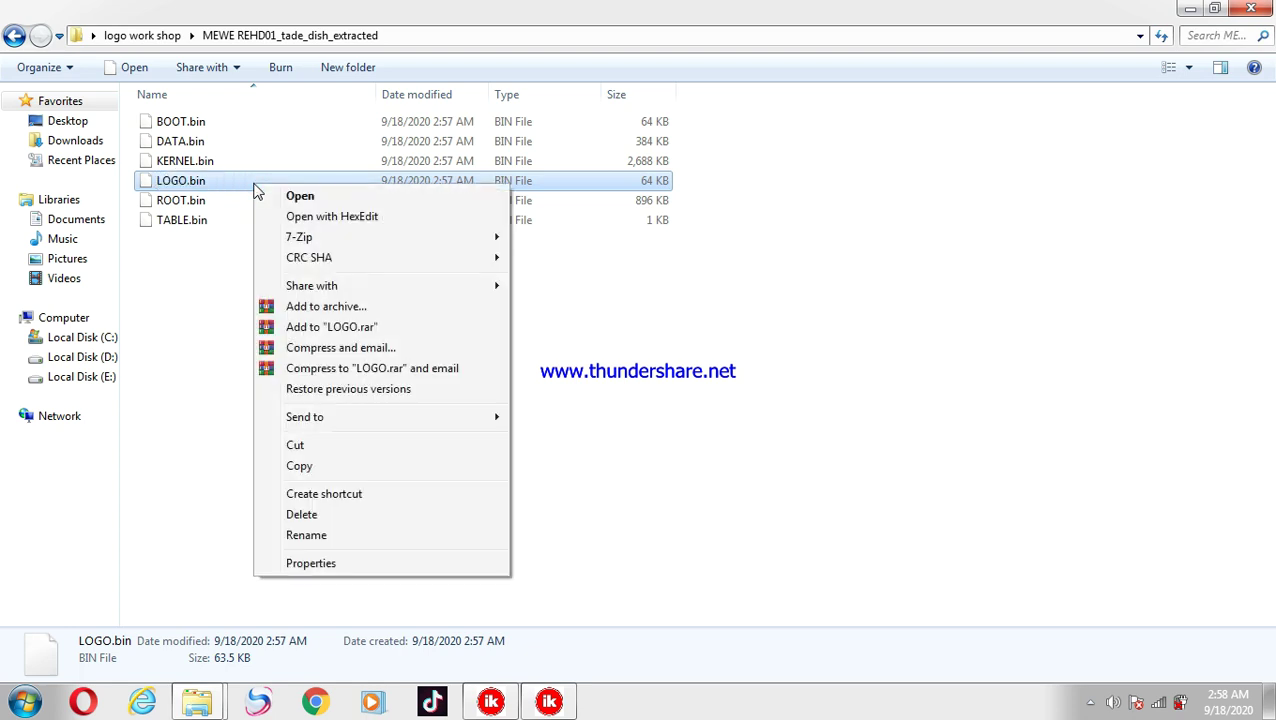
pyautogui.click(315, 218)
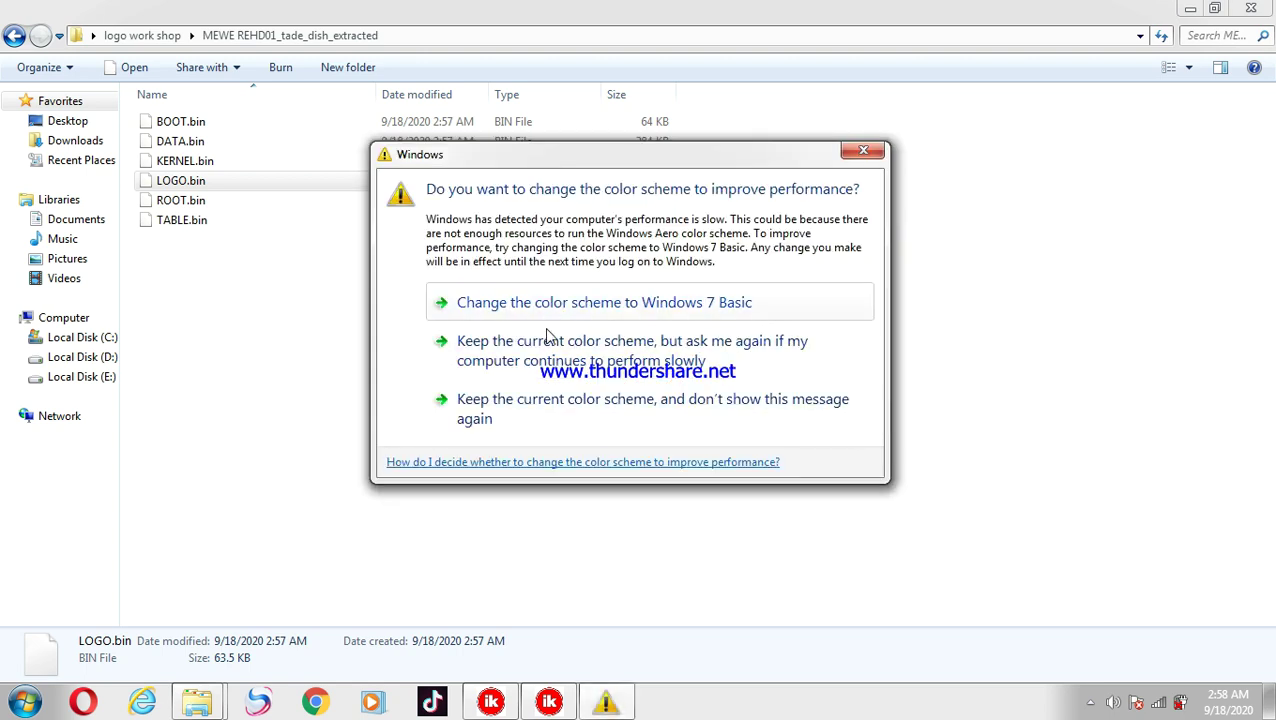
pyautogui.click(864, 153)
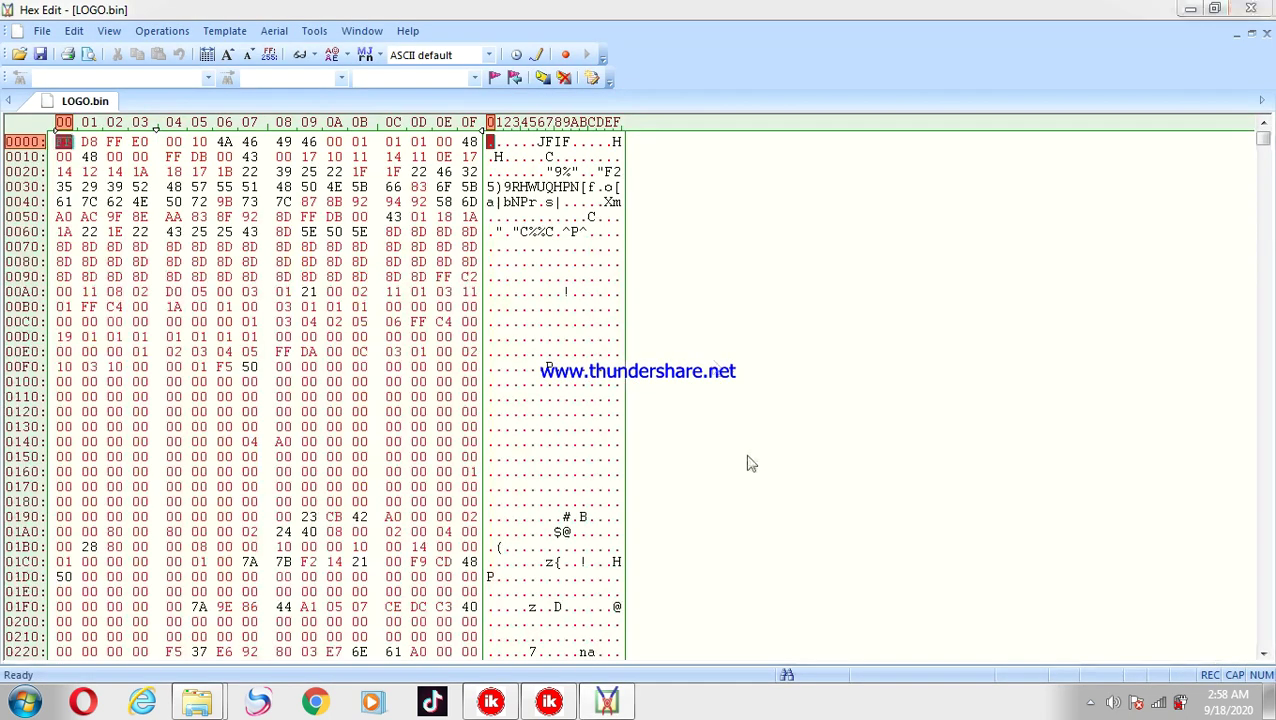
pyautogui.click(746, 456)
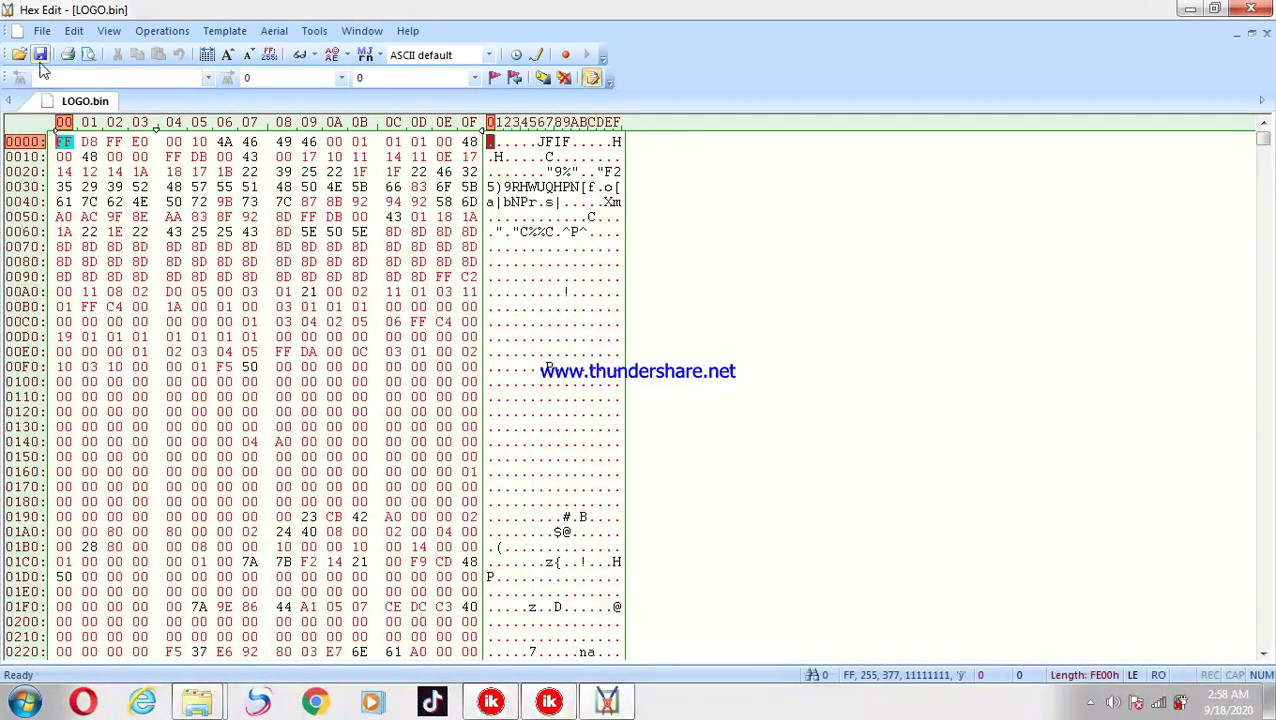
# - Save the open LOGO.bin as LOGO.jpg in the MEWE REHD01_tade_dish_extracted folder and close HexEdit
pyautogui.click(42, 31)
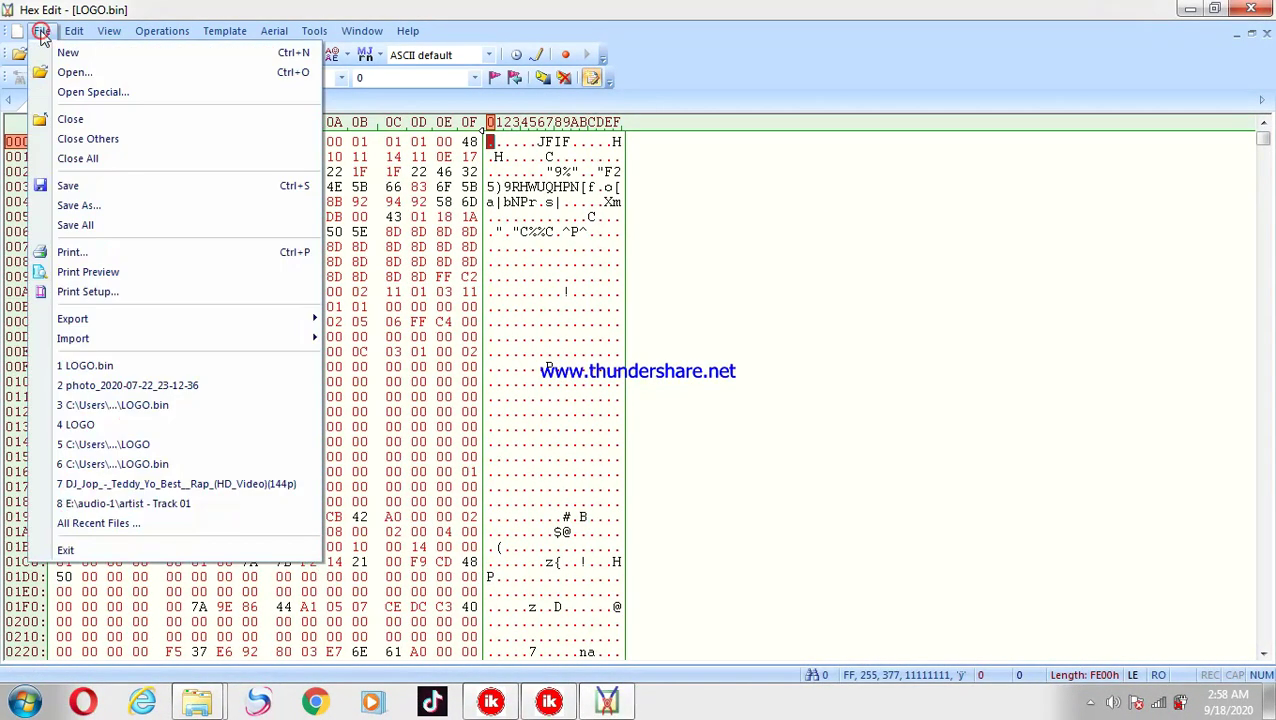
pyautogui.click(75, 205)
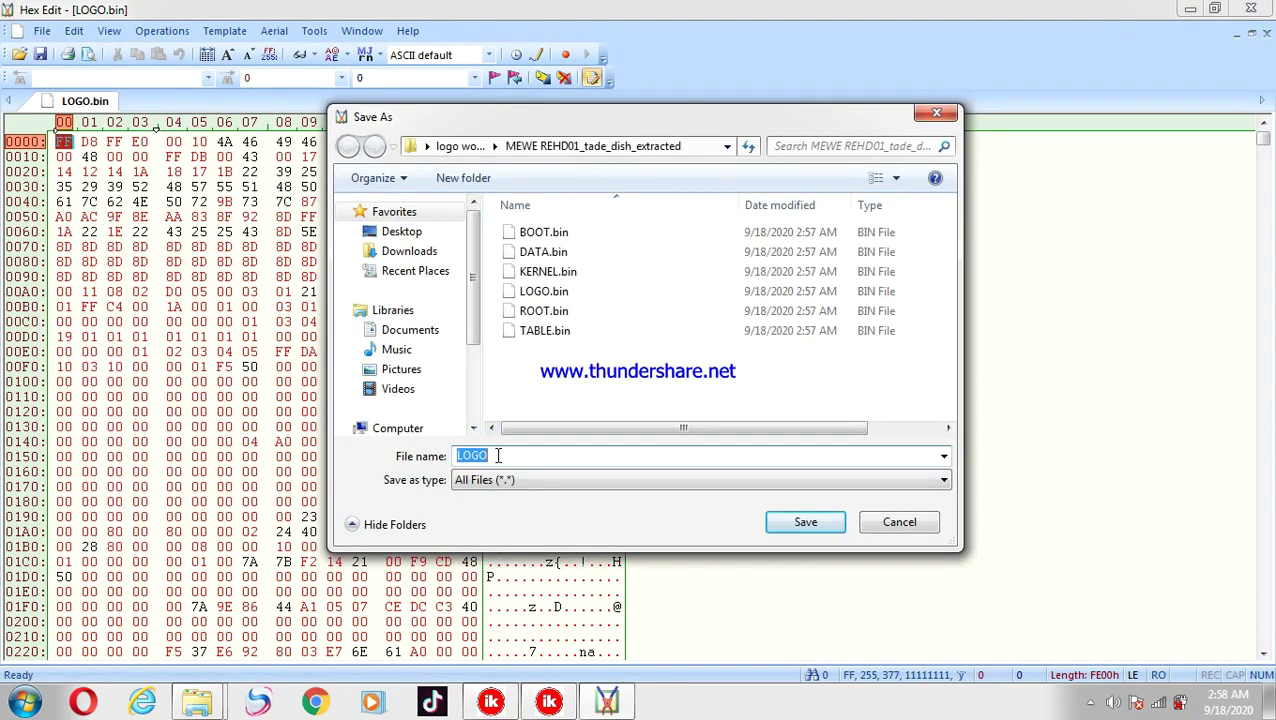
pyautogui.click(498, 455)
pyautogui.write('.')
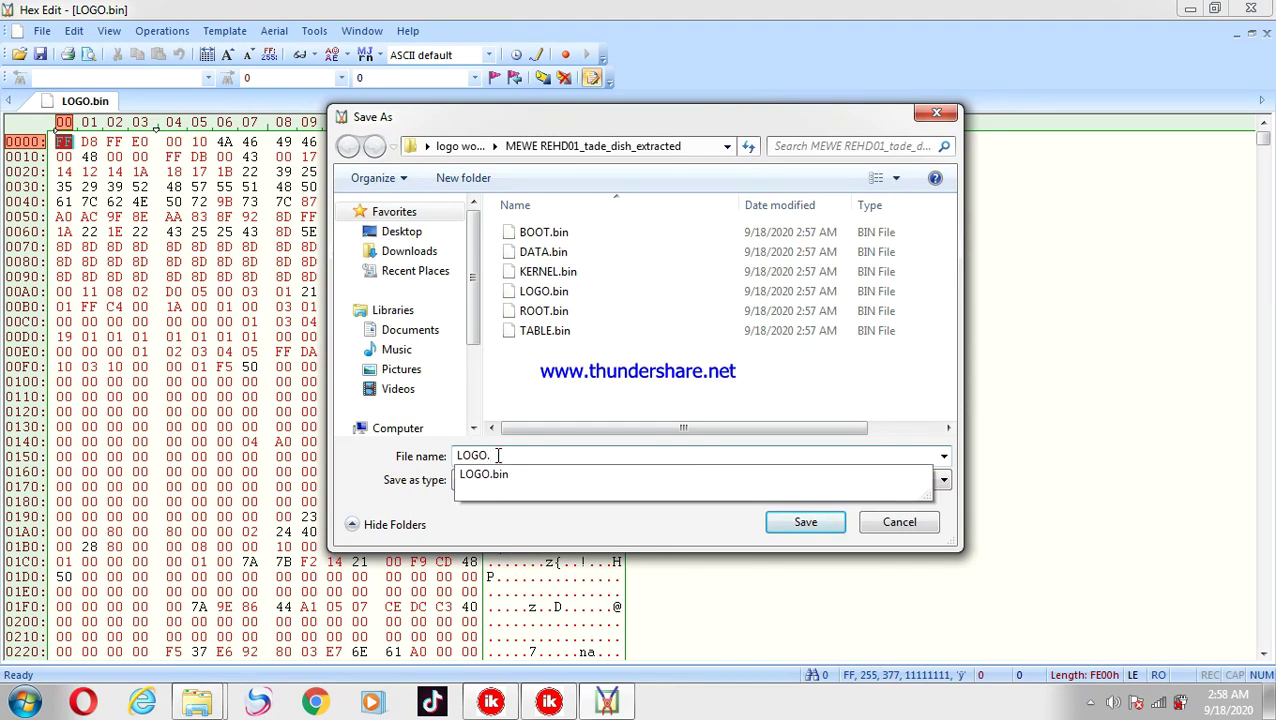
pyautogui.write('jpg')
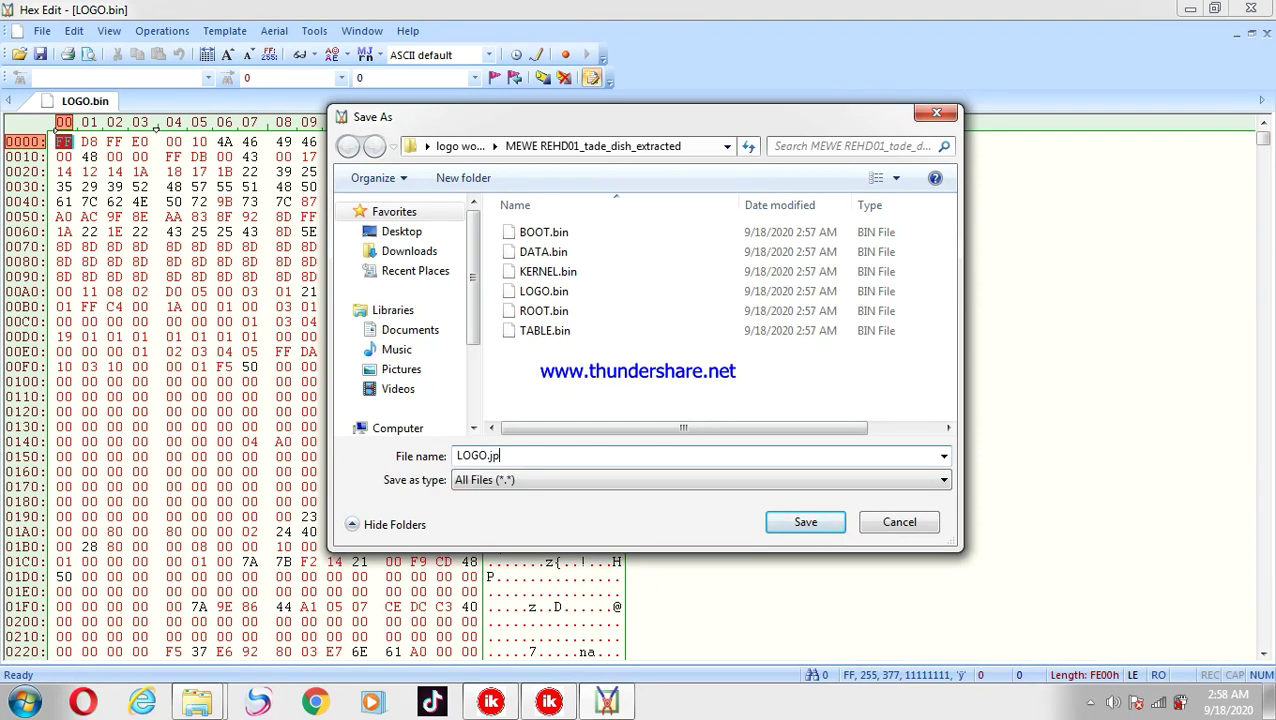
pyautogui.click(821, 523)
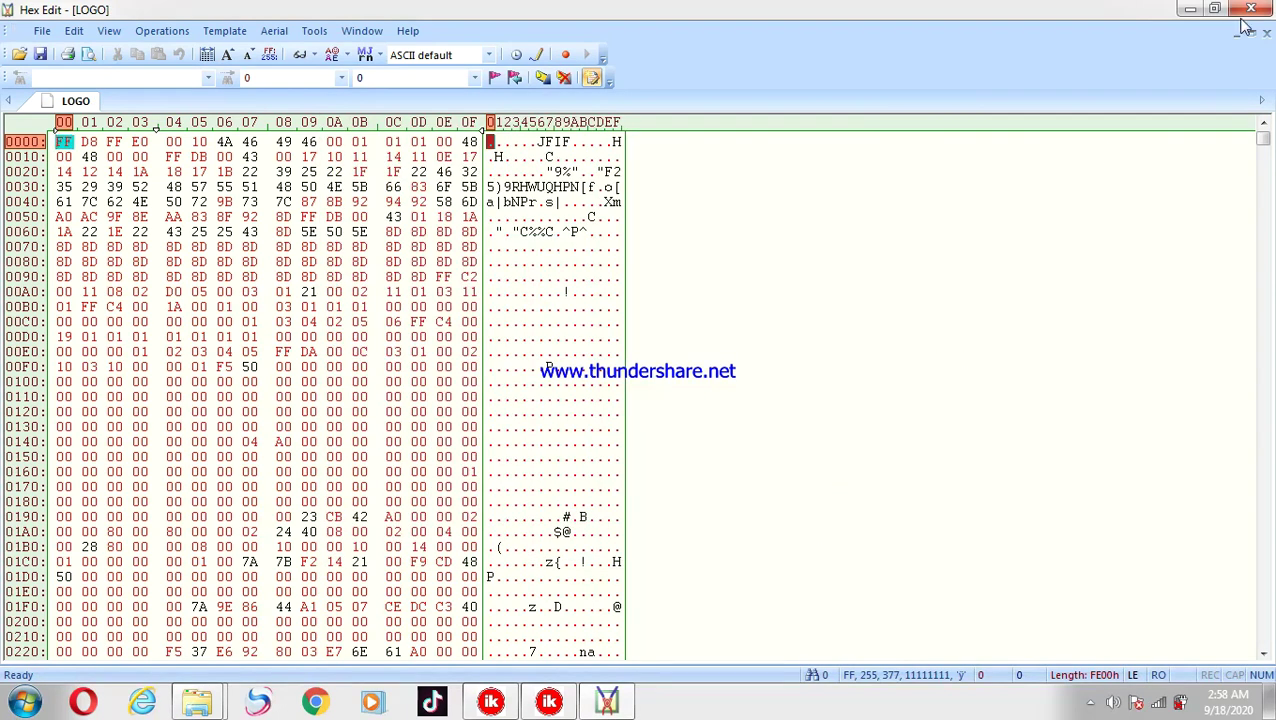
pyautogui.hotkey('alt', 'F4')
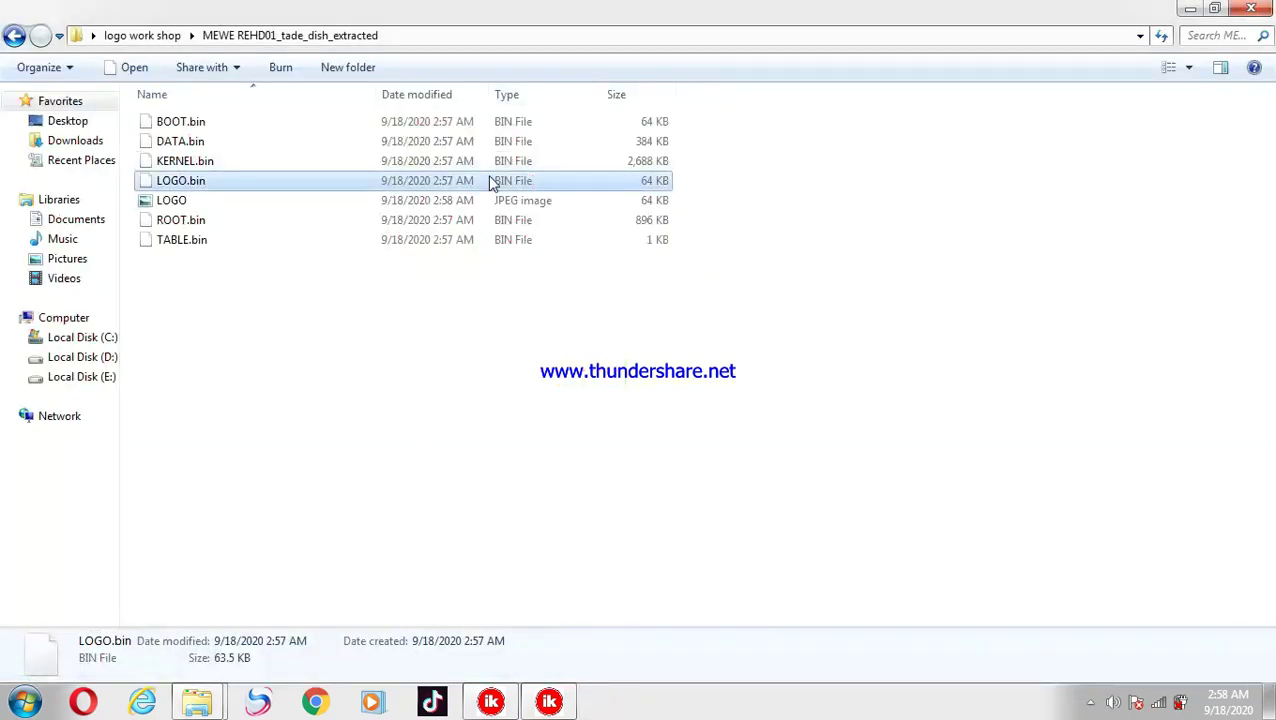
# - View the extracted LOGO JPEG in Windows Photo Viewer and close the viewer
pyautogui.click(336, 200)
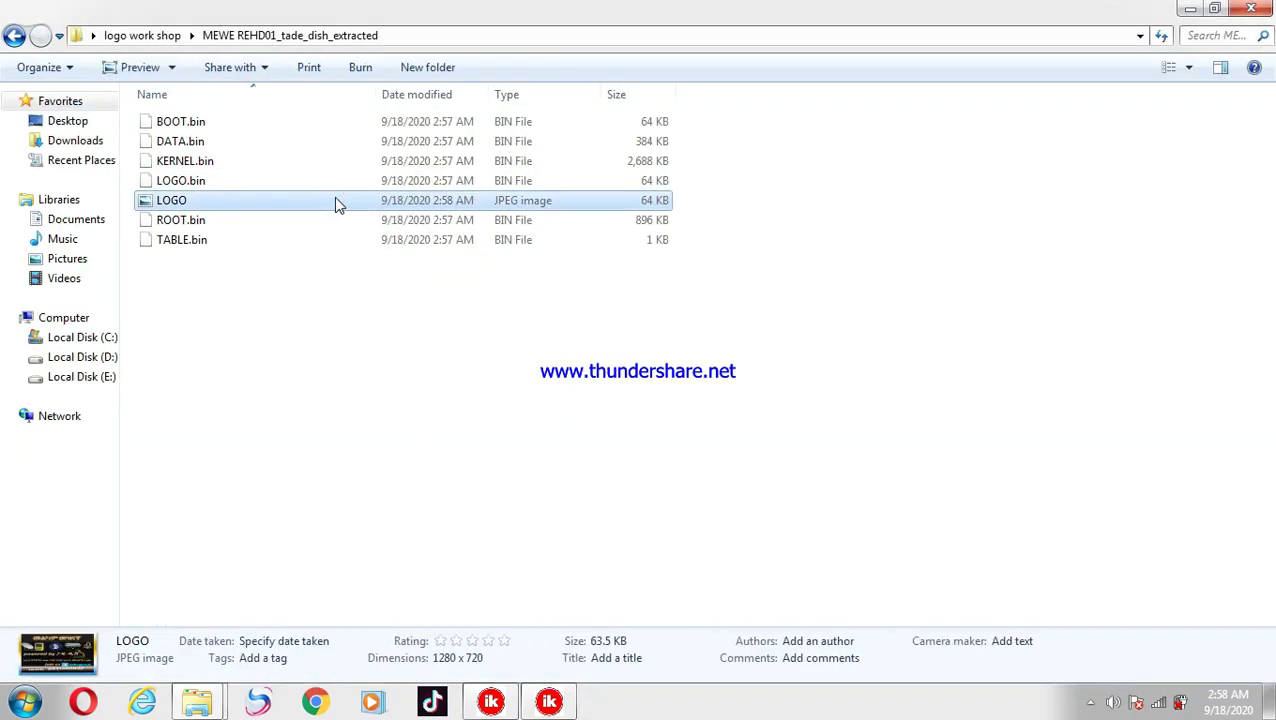
pyautogui.doubleClick(336, 200)
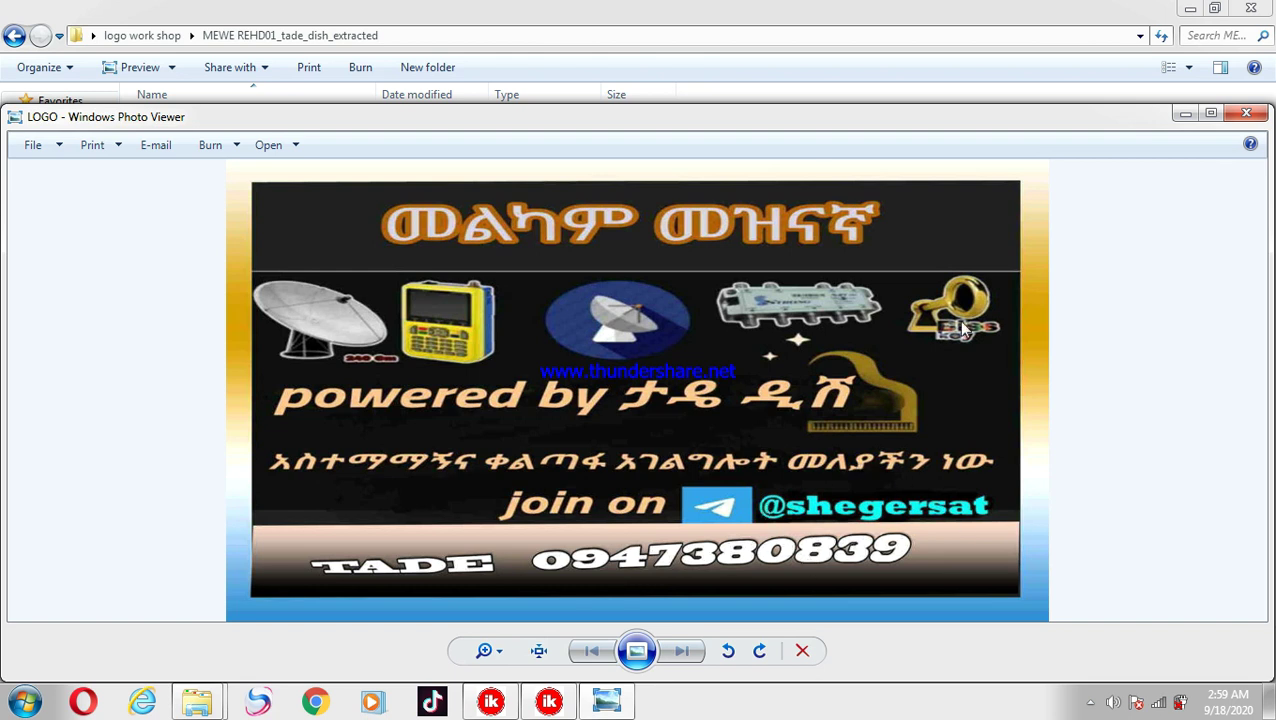
pyautogui.click(1244, 115)
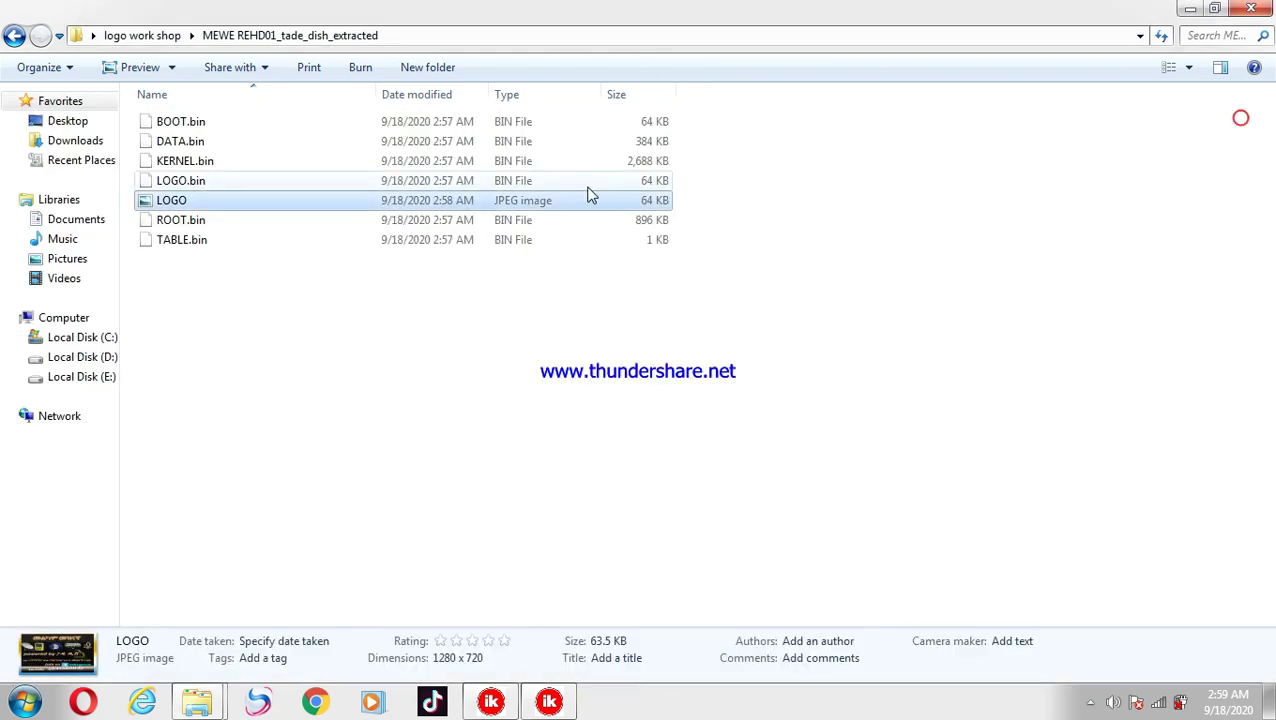
# - Examine the file size and pixel dimensions in the properties of the LOGO JPEG
pyautogui.rightClick(537, 205)
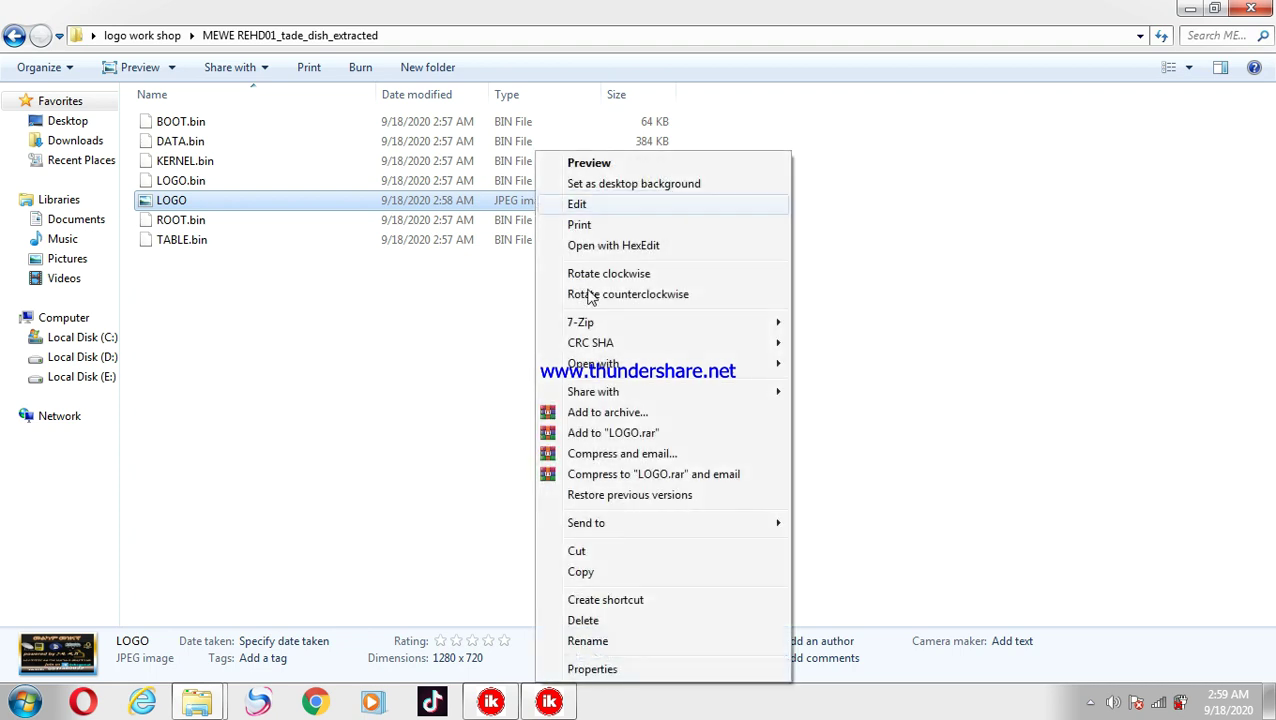
pyautogui.click(619, 667)
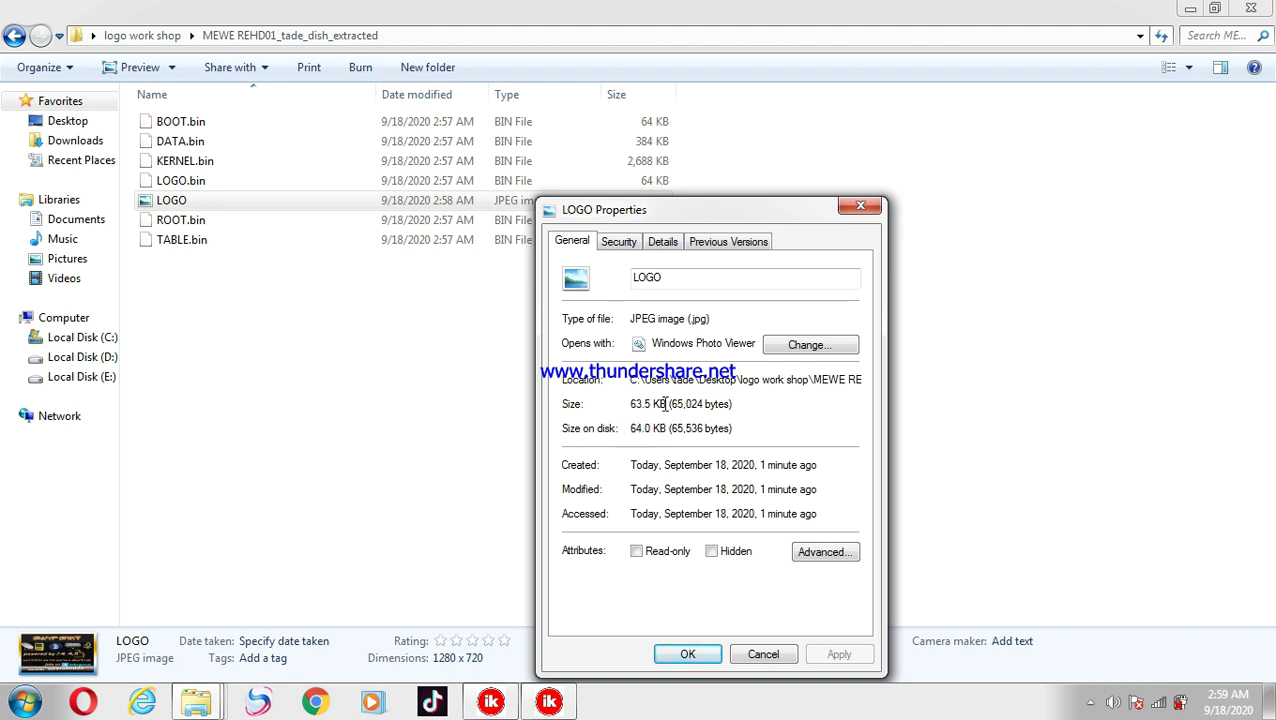
pyautogui.click(665, 245)
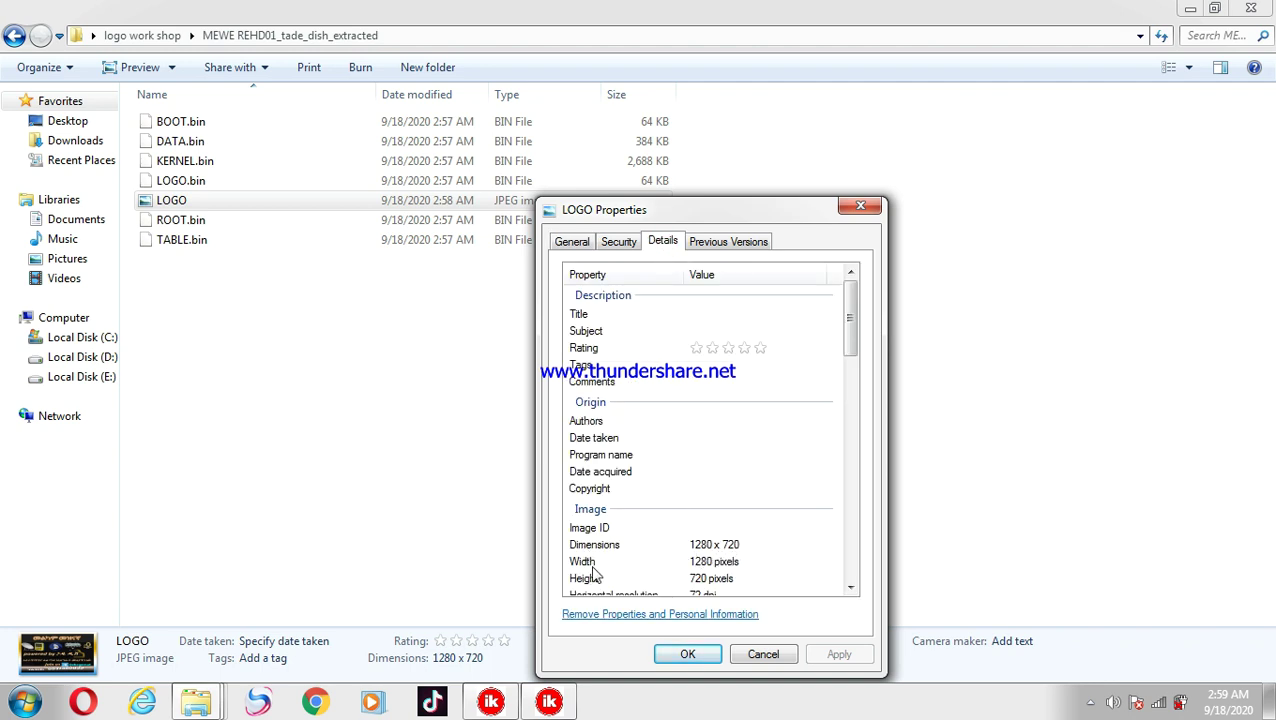
pyautogui.click(688, 655)
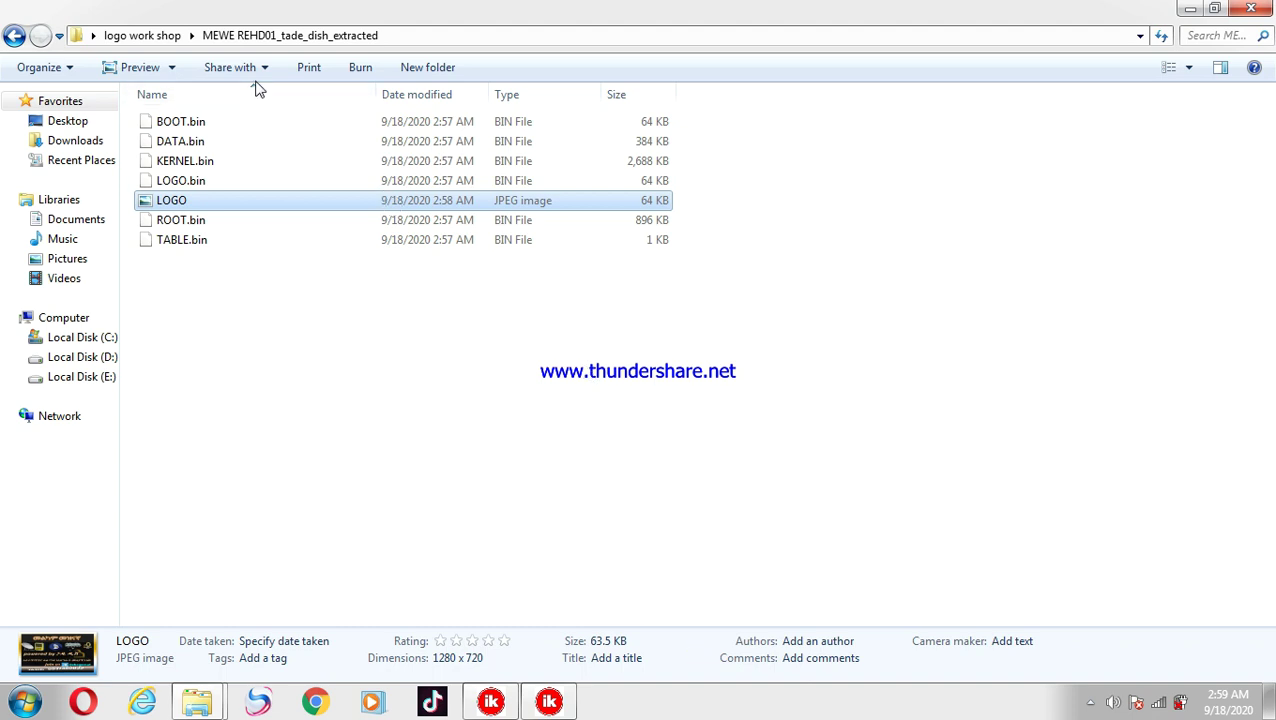
# - Select photo_2020-07-22_23-12-36 in the logo work shop folder, return to the extracted LOGO JPEG and display its properties beside the file list
pyautogui.click(152, 37)
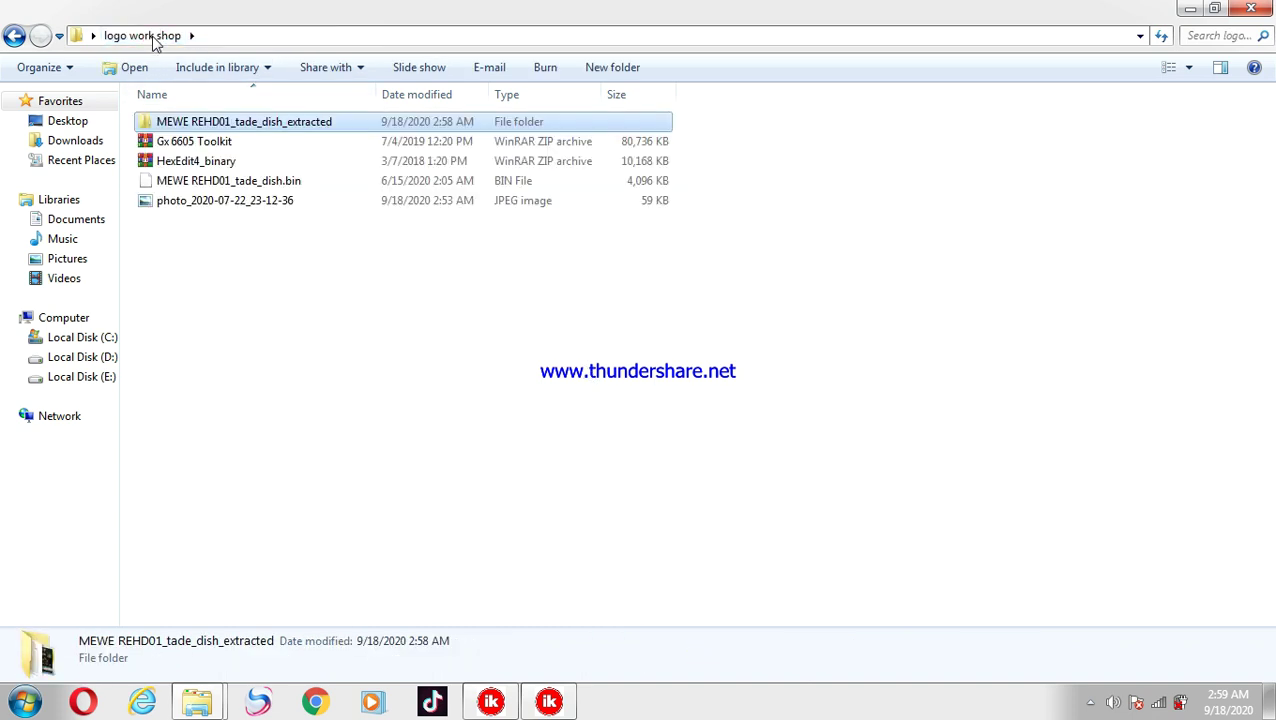
pyautogui.click(286, 208)
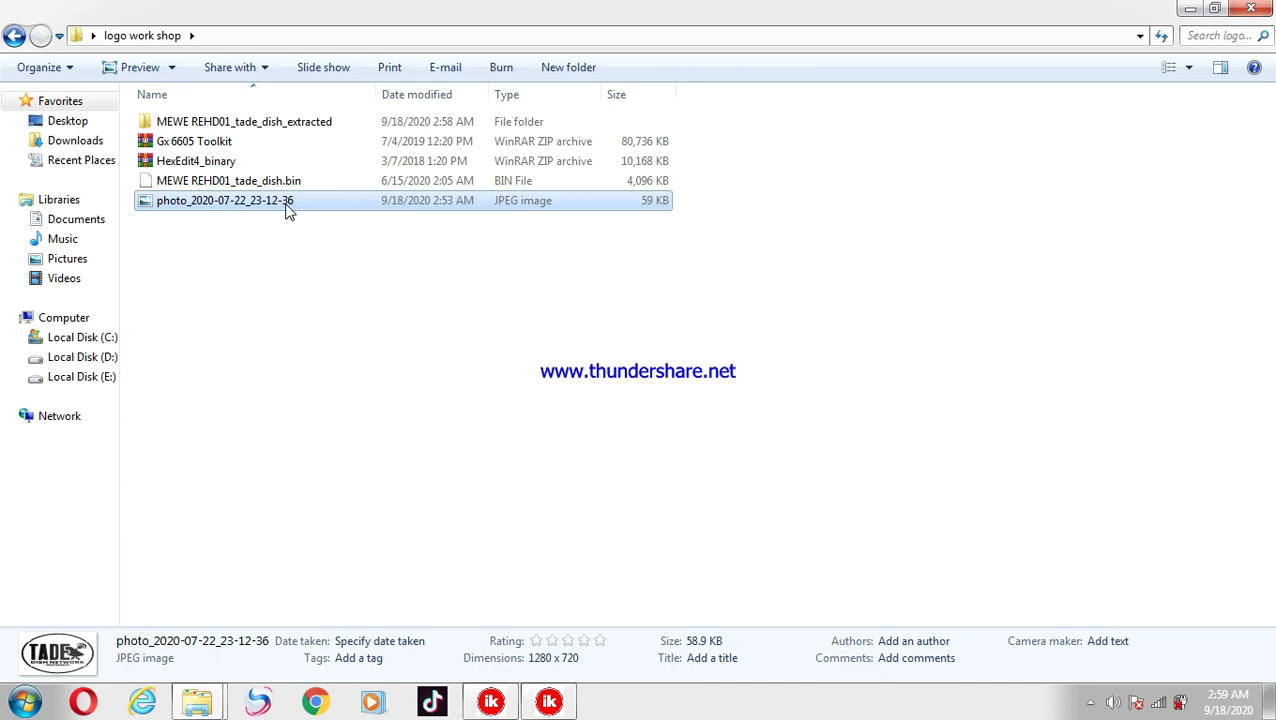
pyautogui.click(246, 127)
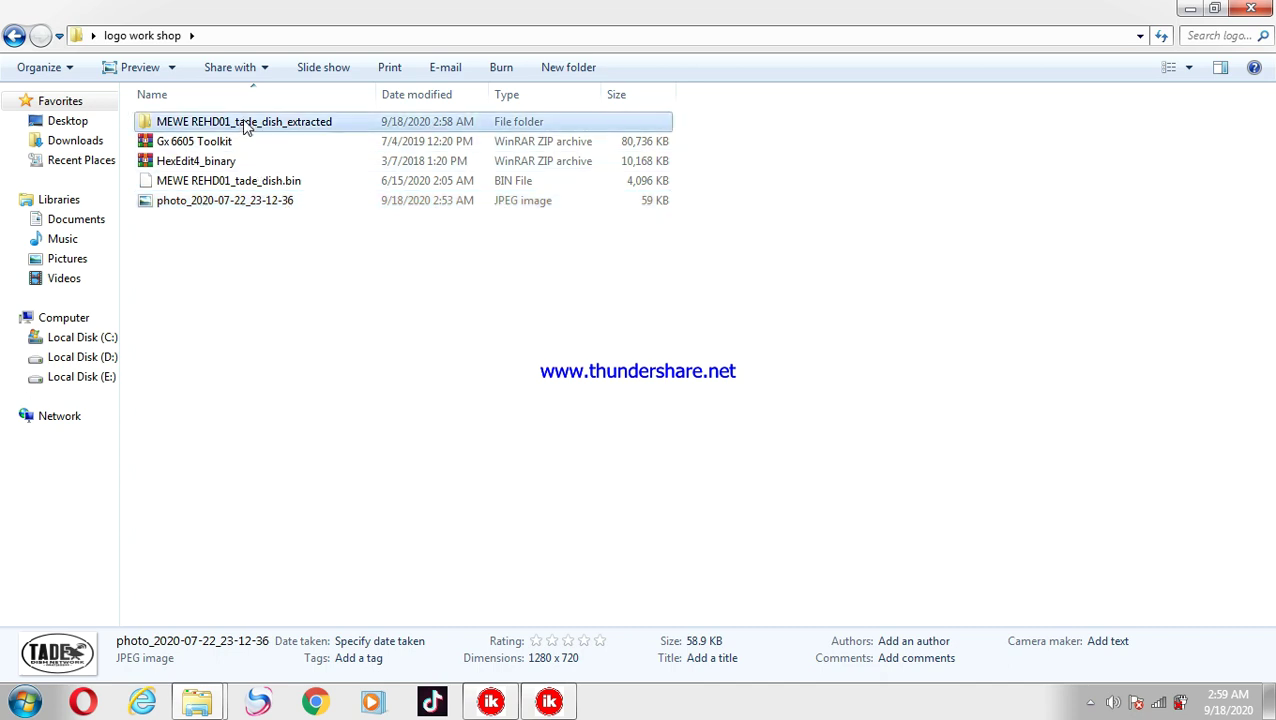
pyautogui.doubleClick(246, 127)
pyautogui.click(276, 204)
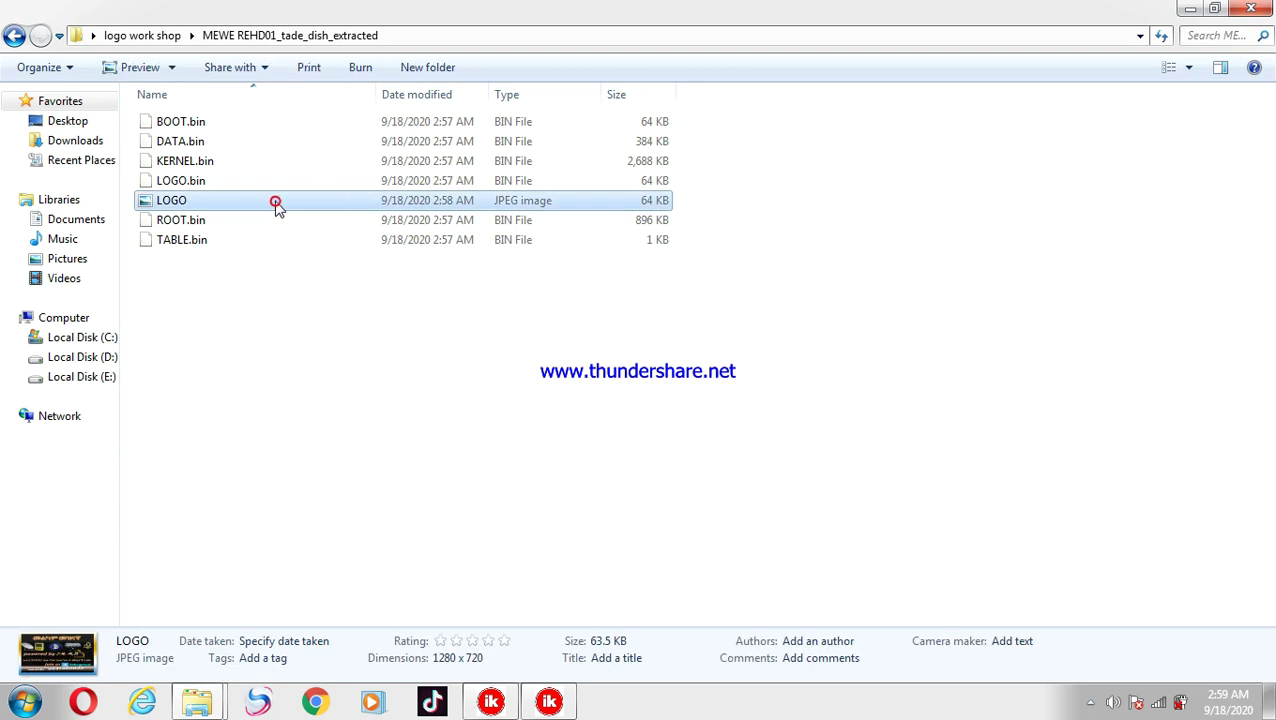
pyautogui.rightClick(276, 204)
pyautogui.click(345, 669)
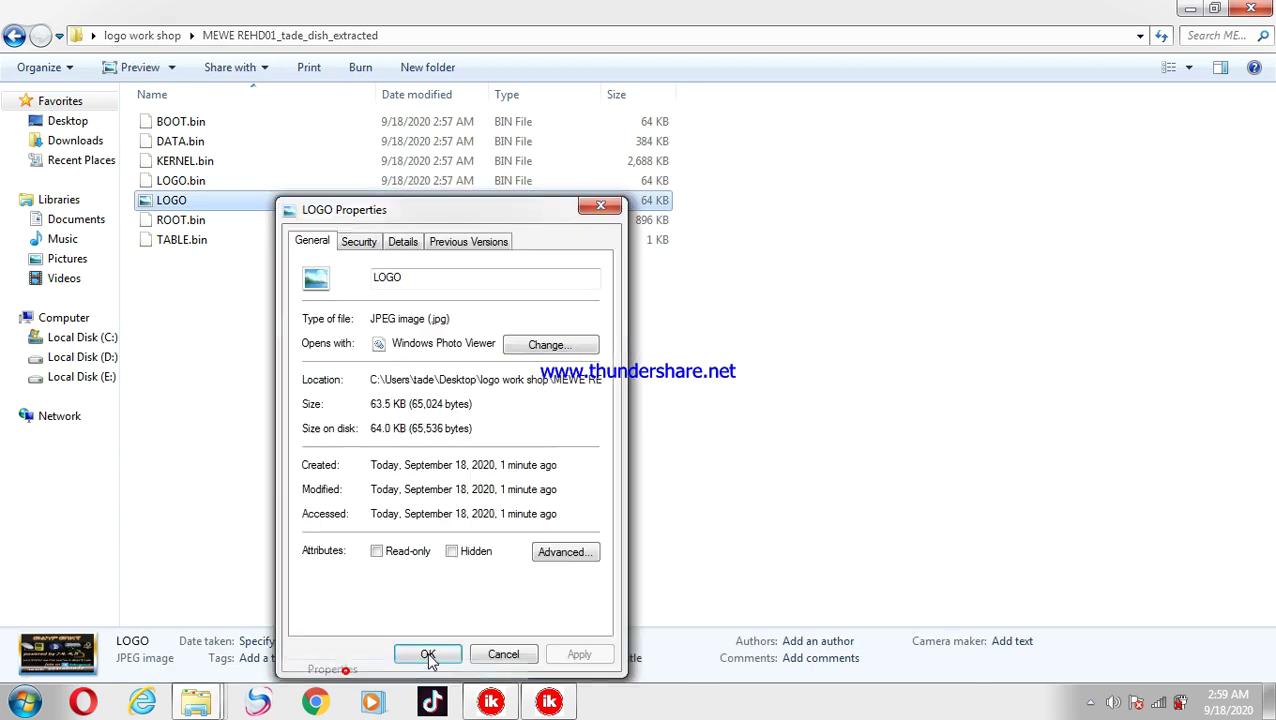
pyautogui.moveTo(392, 212); pyautogui.dragTo(885, 201)
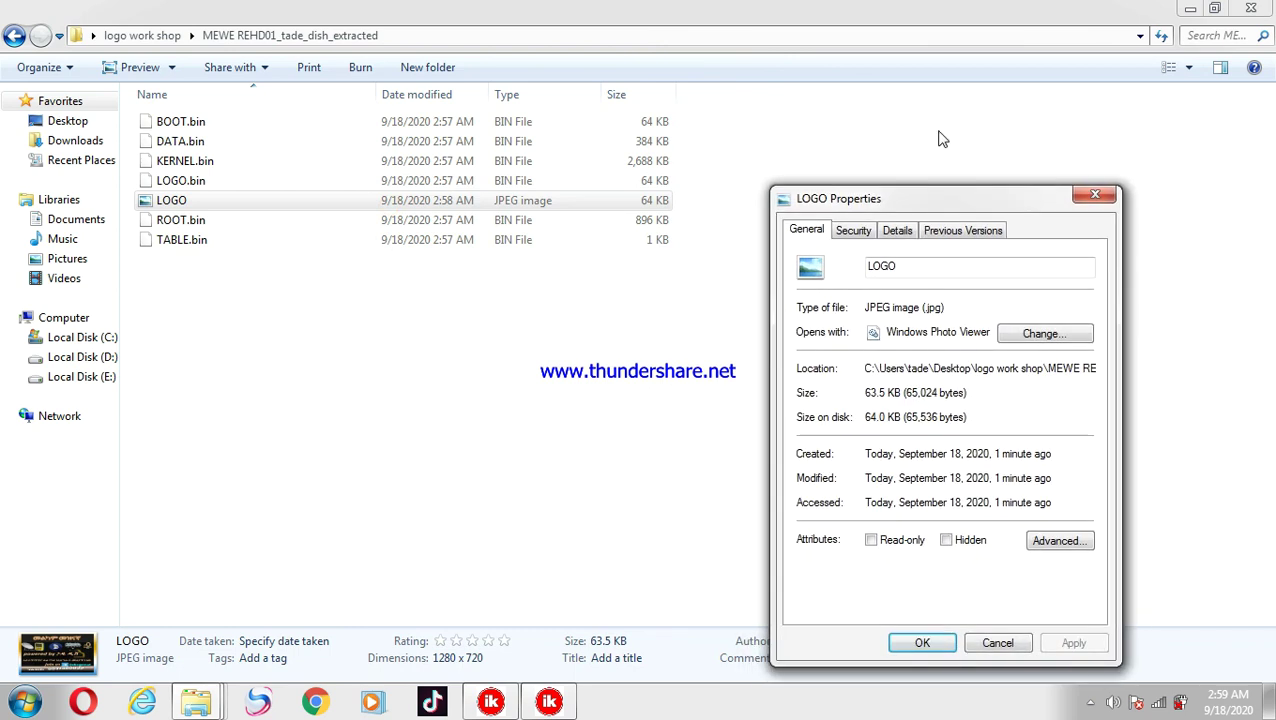
pyautogui.moveTo(940, 138); pyautogui.dragTo(973, 109)
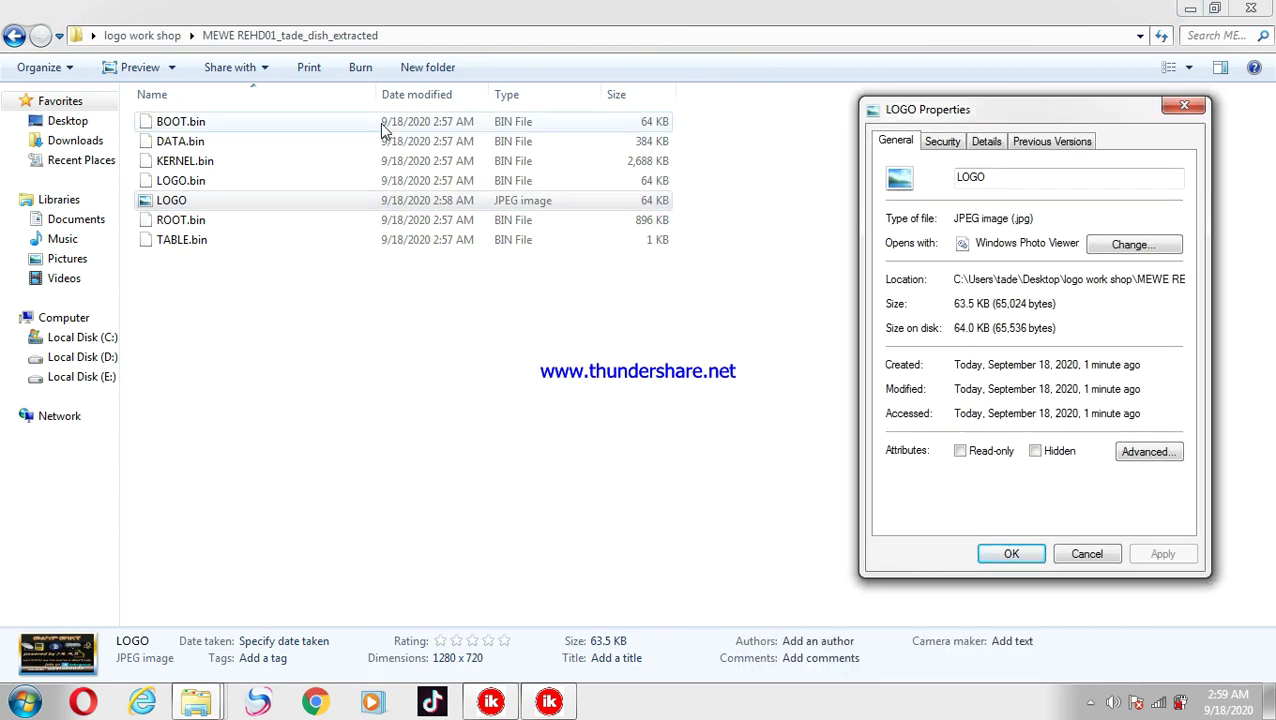
# - View photo_2020-07-22_23-12-36 from the logo work shop folder in Windows Photo Viewer and close the viewer
pyautogui.click(139, 36)
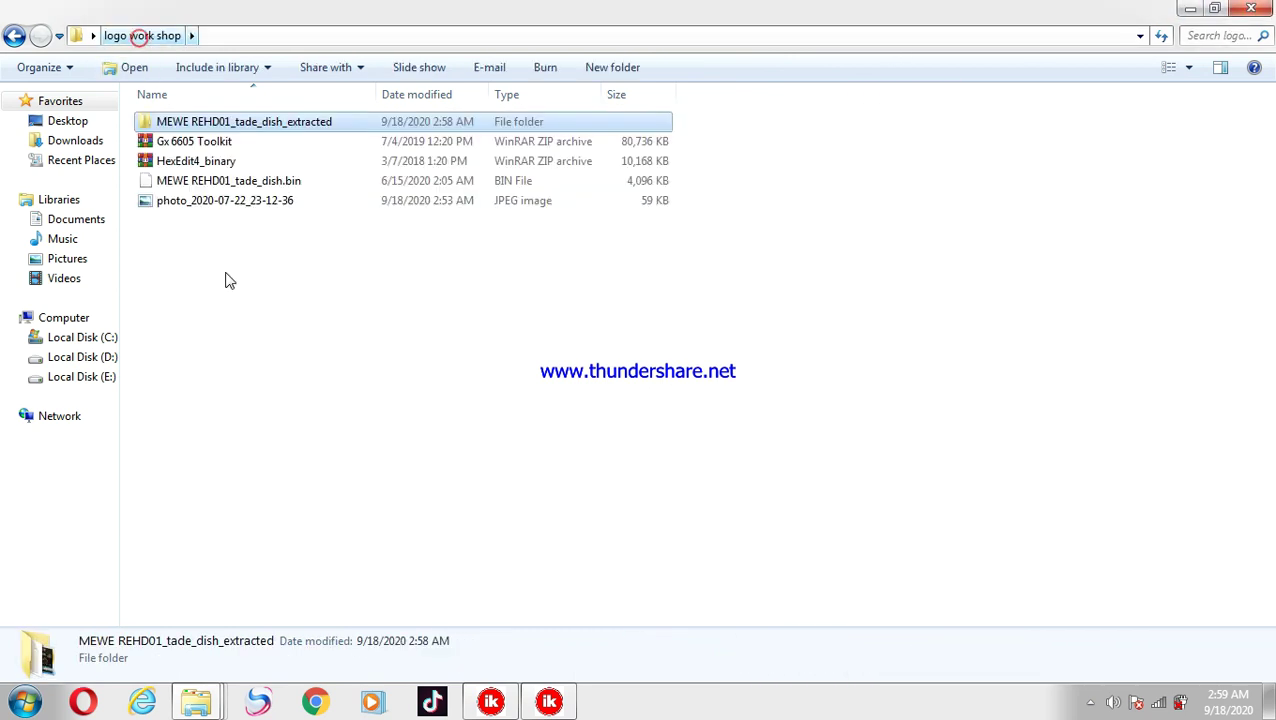
pyautogui.doubleClick(222, 203)
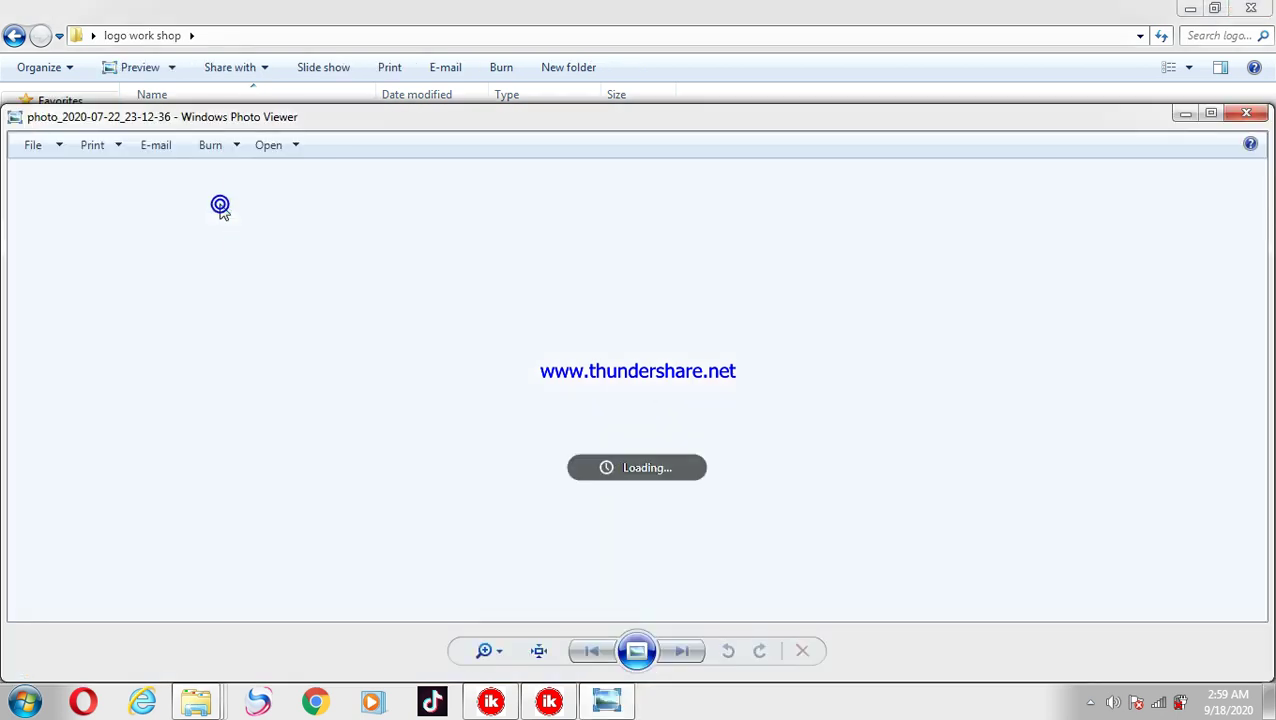
pyautogui.rightClick(220, 206)
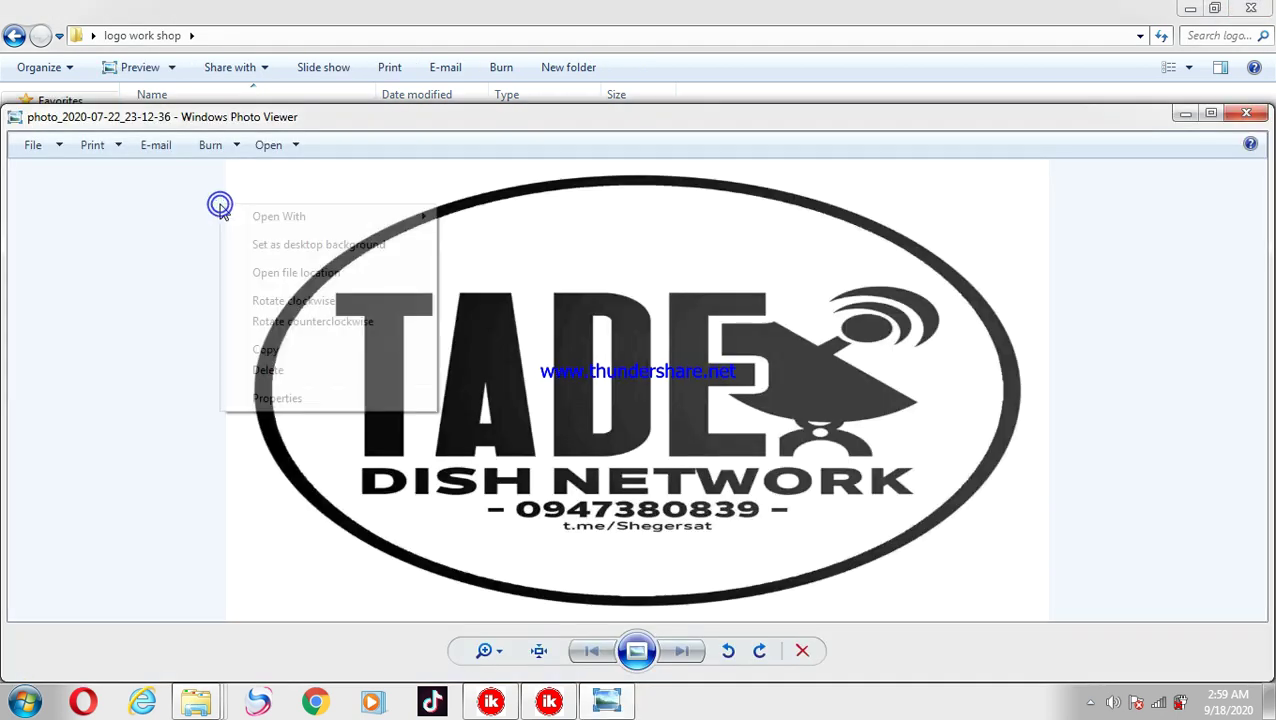
pyautogui.click(1246, 113)
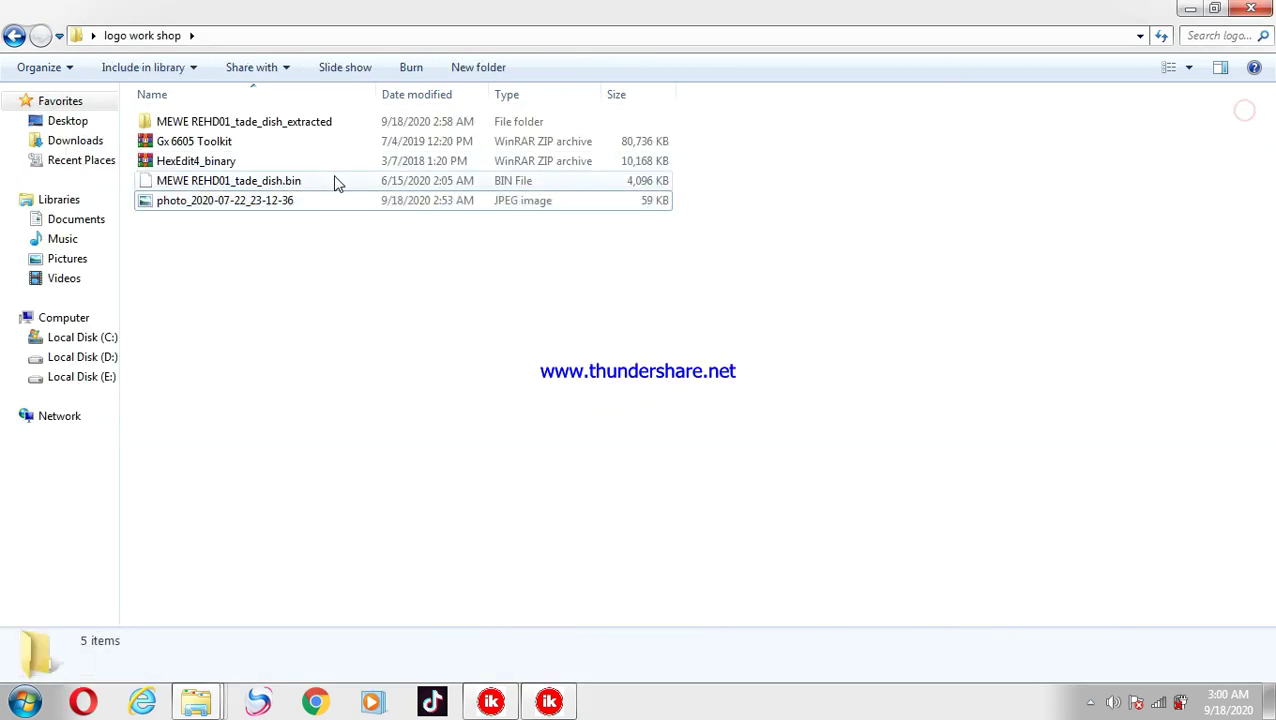
pyautogui.doubleClick(341, 202)
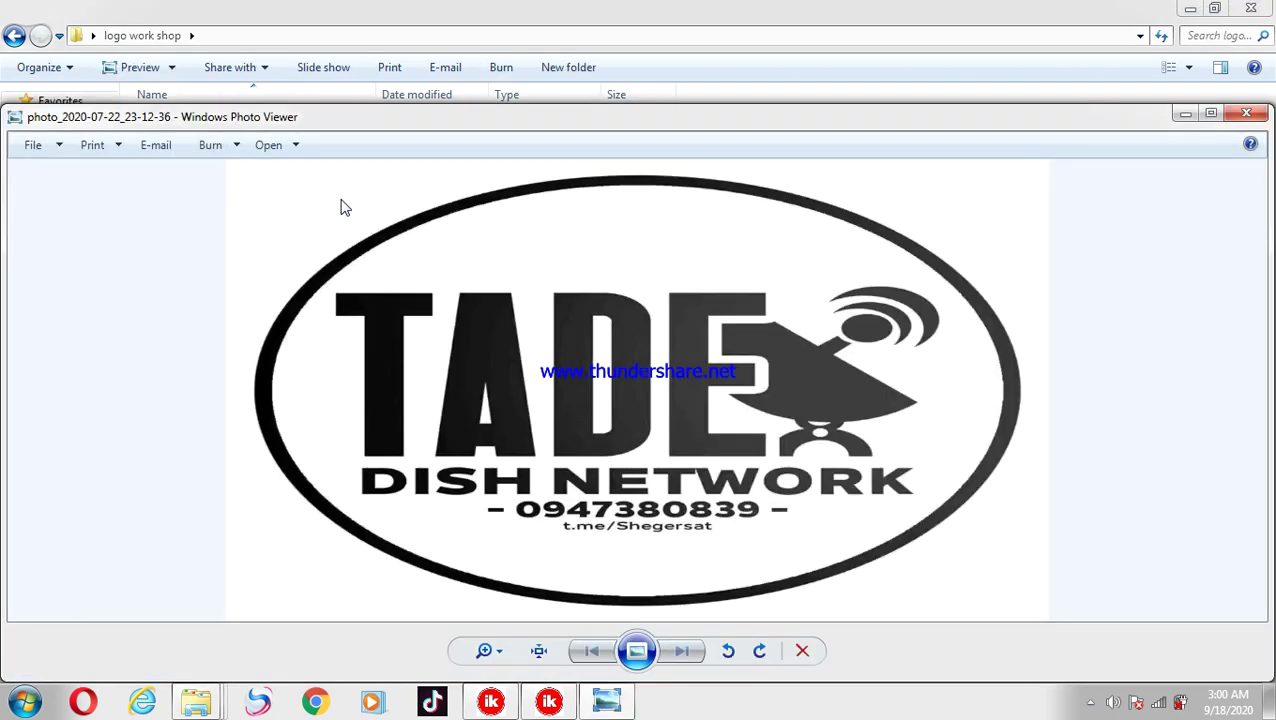
pyautogui.click(1252, 117)
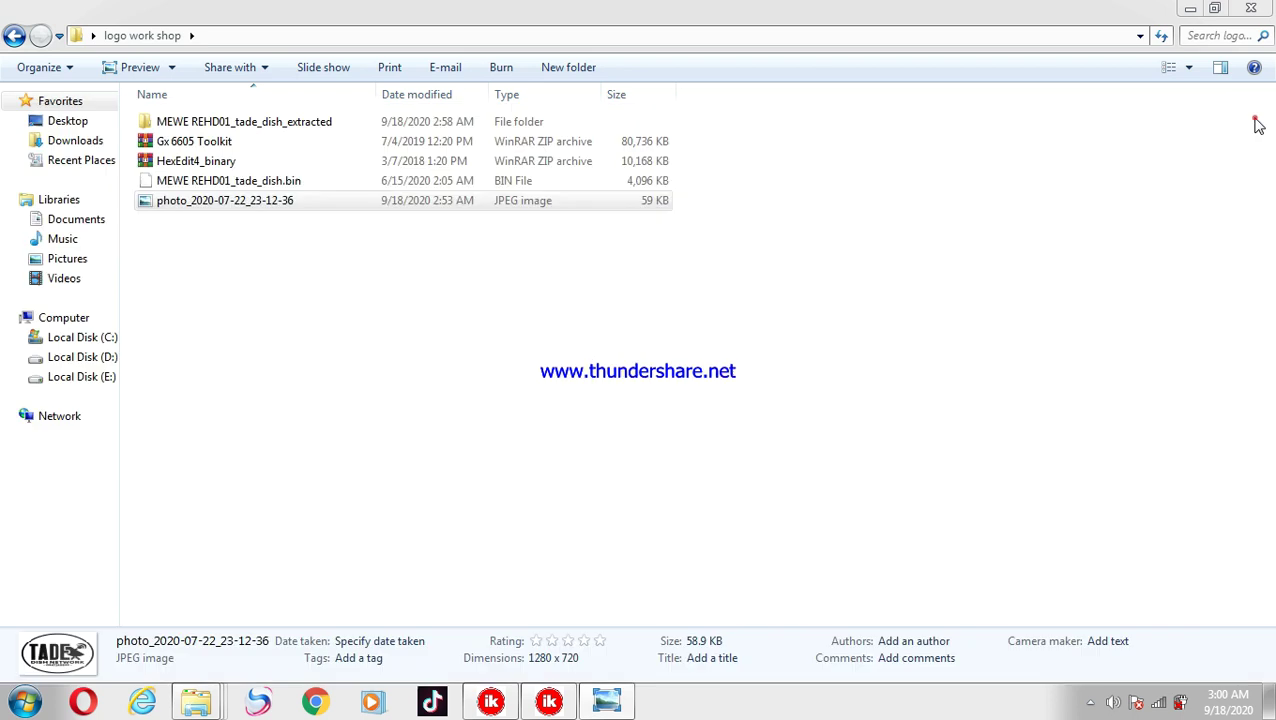
# - Check the file size and pixel dimensions in the properties of photo_2020-07-22_23-12-36
pyautogui.rightClick(410, 206)
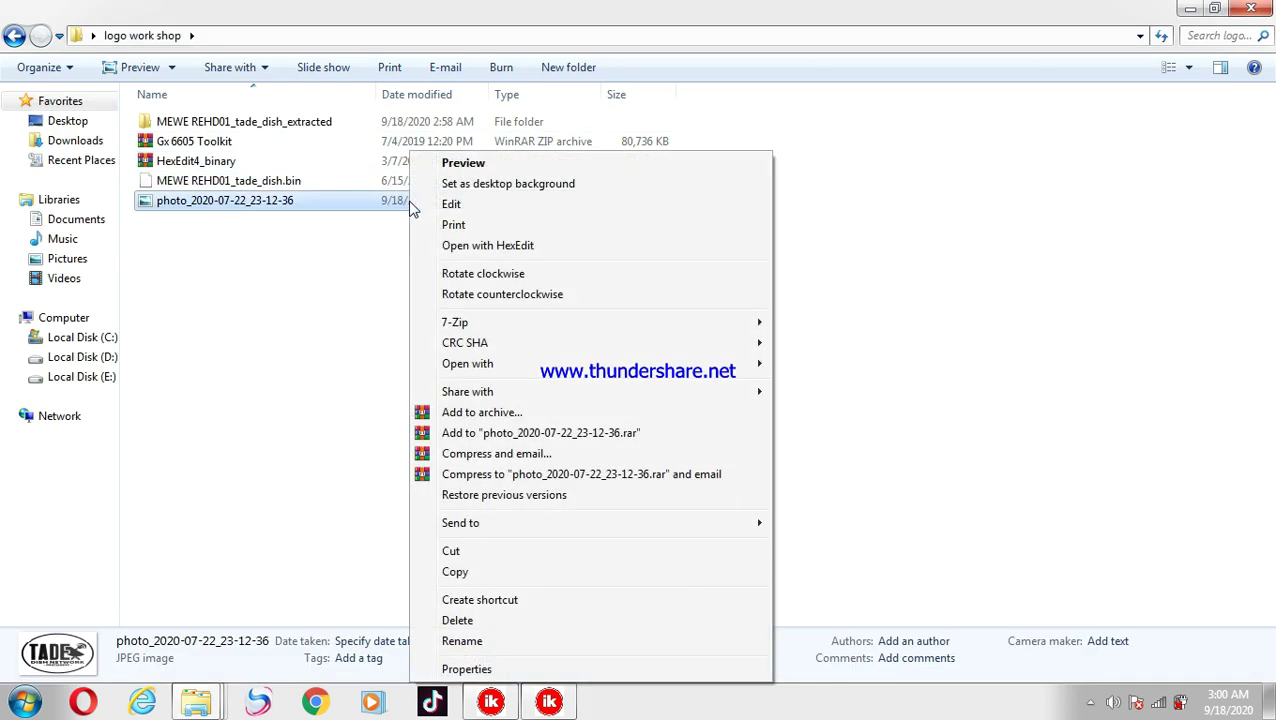
pyautogui.click(467, 669)
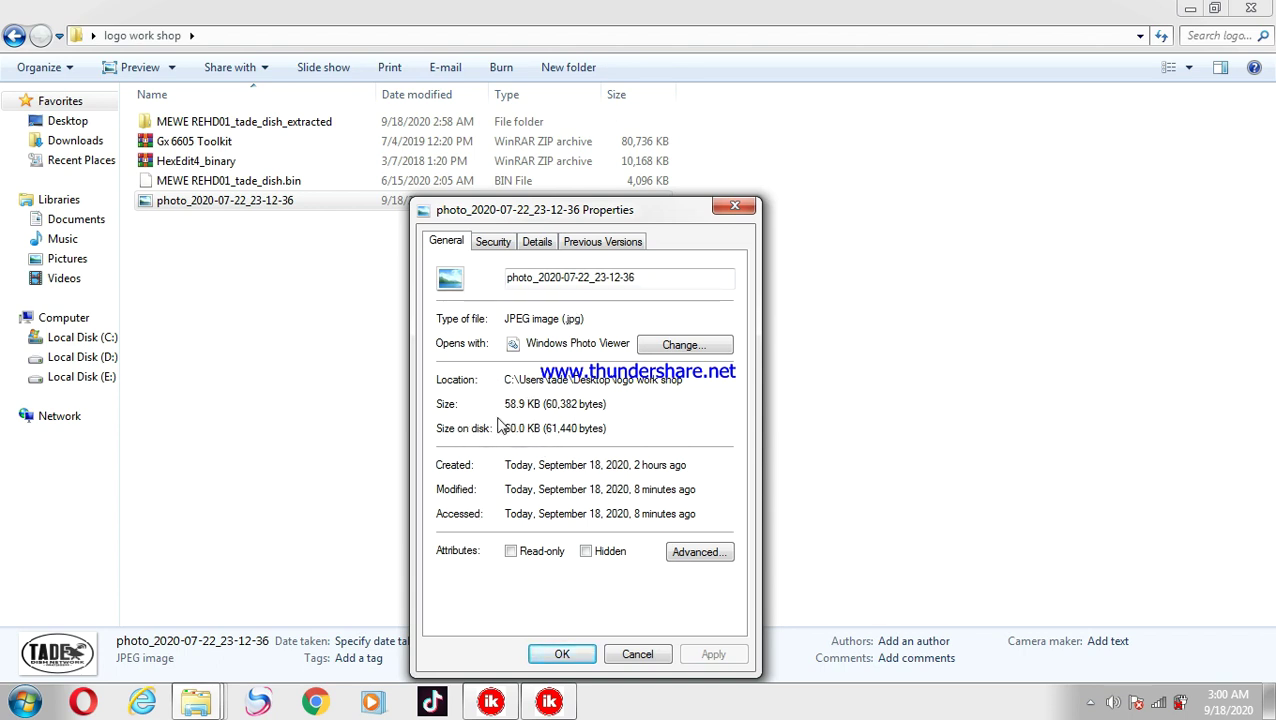
pyautogui.click(537, 242)
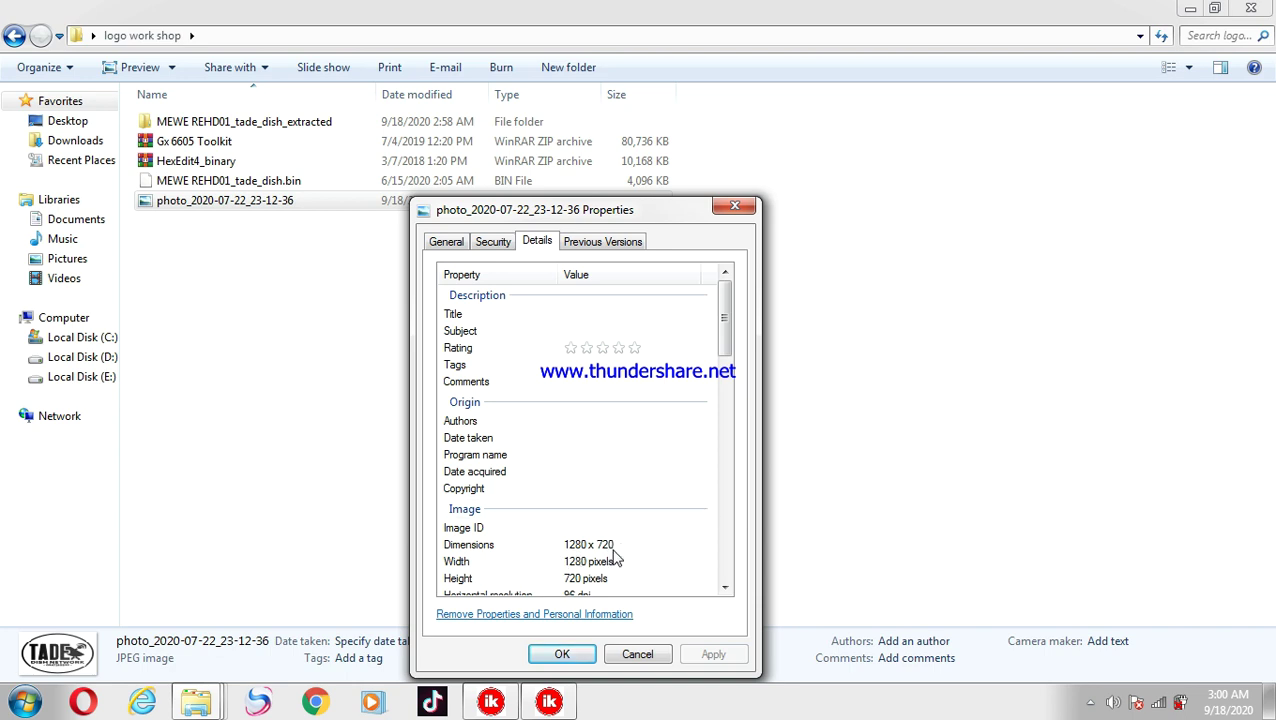
pyautogui.click(562, 655)
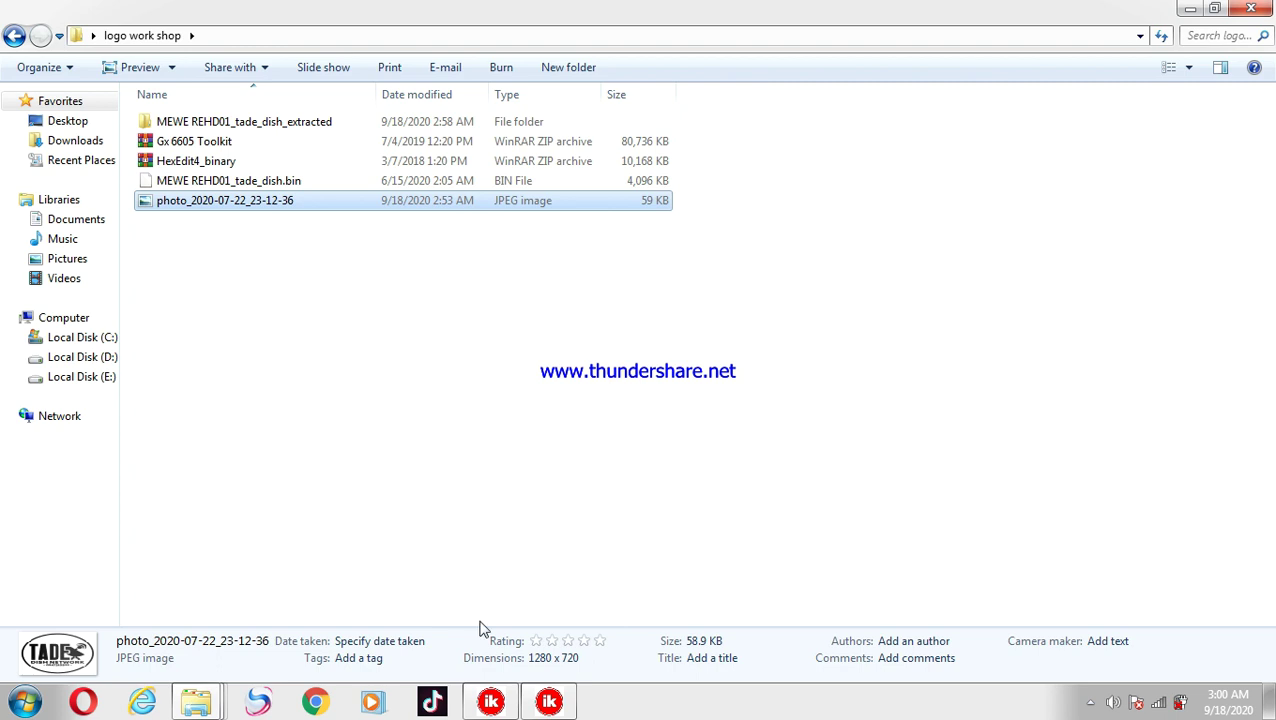
# - Open photo_2020-07-22_23-12-36 from the logo work shop folder in the Gx 6605 toolkit's Picture Resizer
pyautogui.moveTo(551, 698)
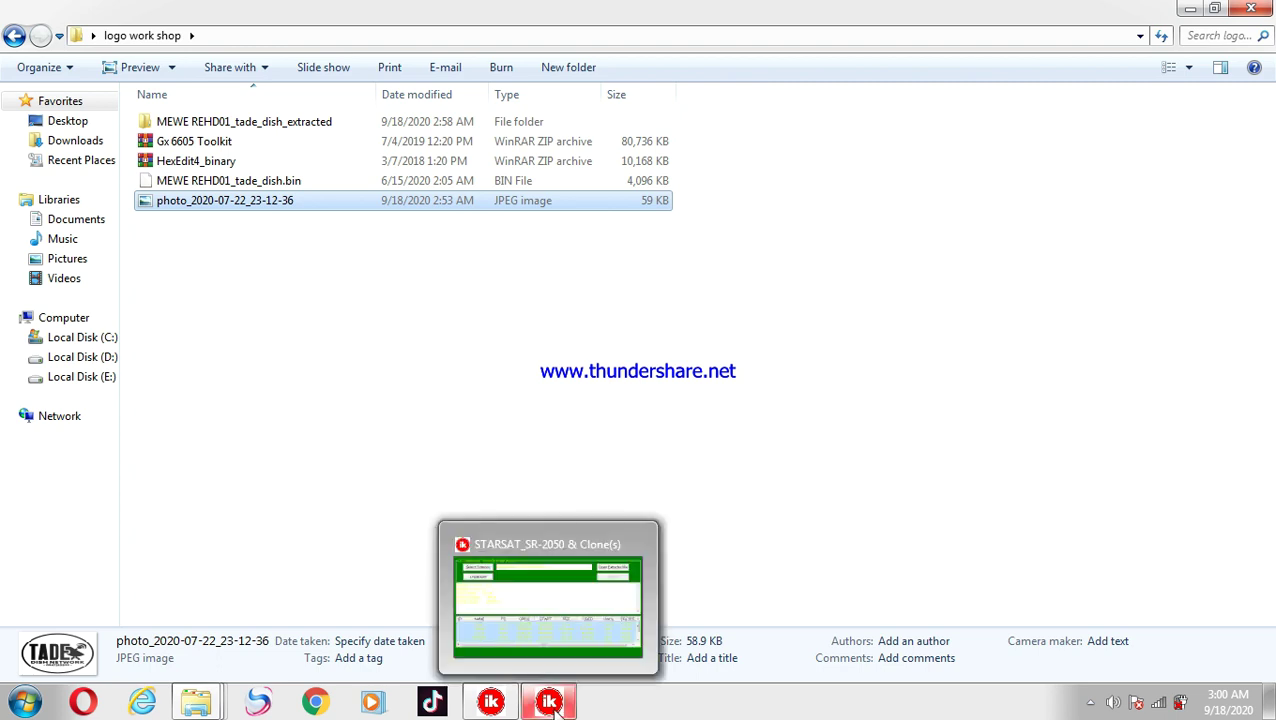
pyautogui.click(490, 703)
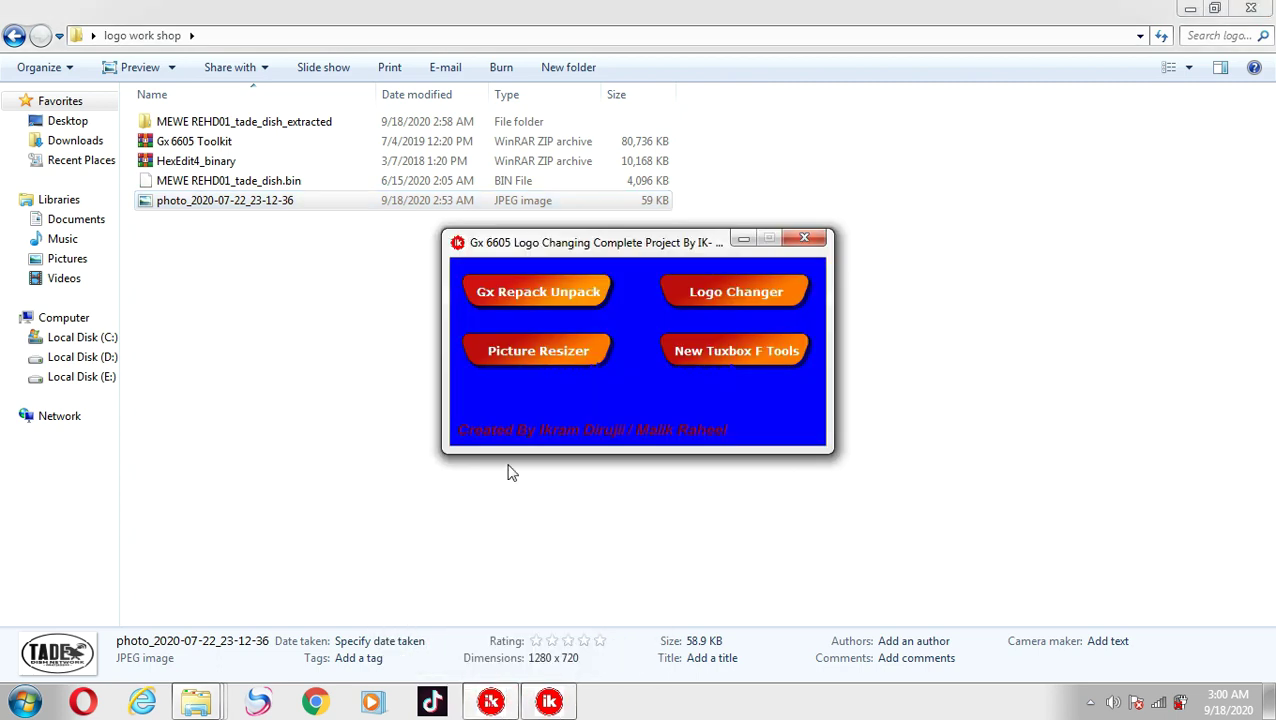
pyautogui.click(524, 356)
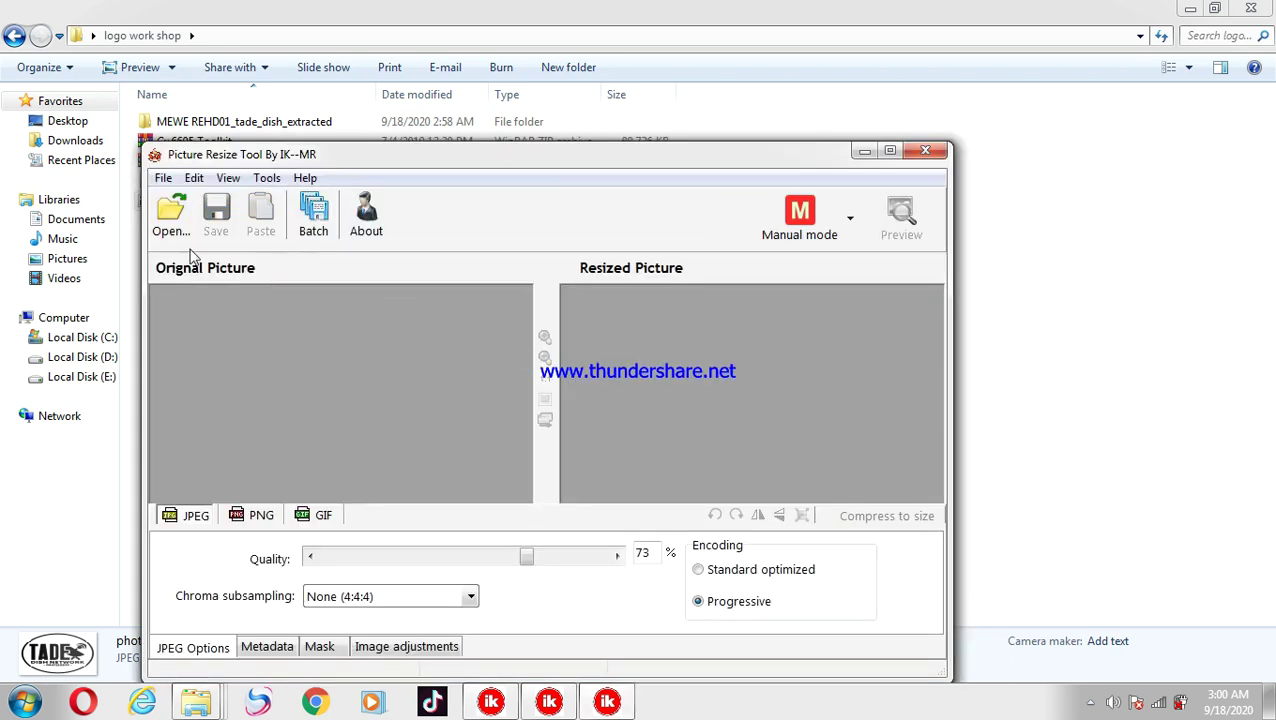
pyautogui.click(170, 222)
pyautogui.click(172, 226)
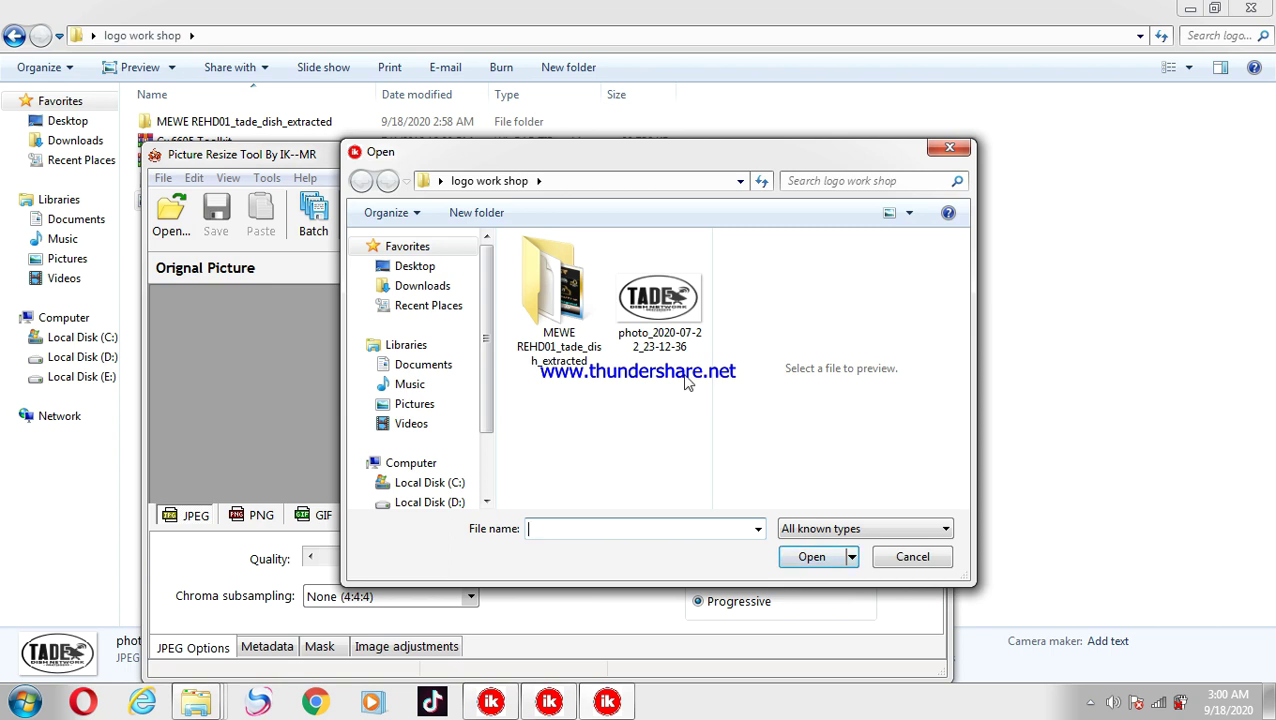
pyautogui.click(652, 312)
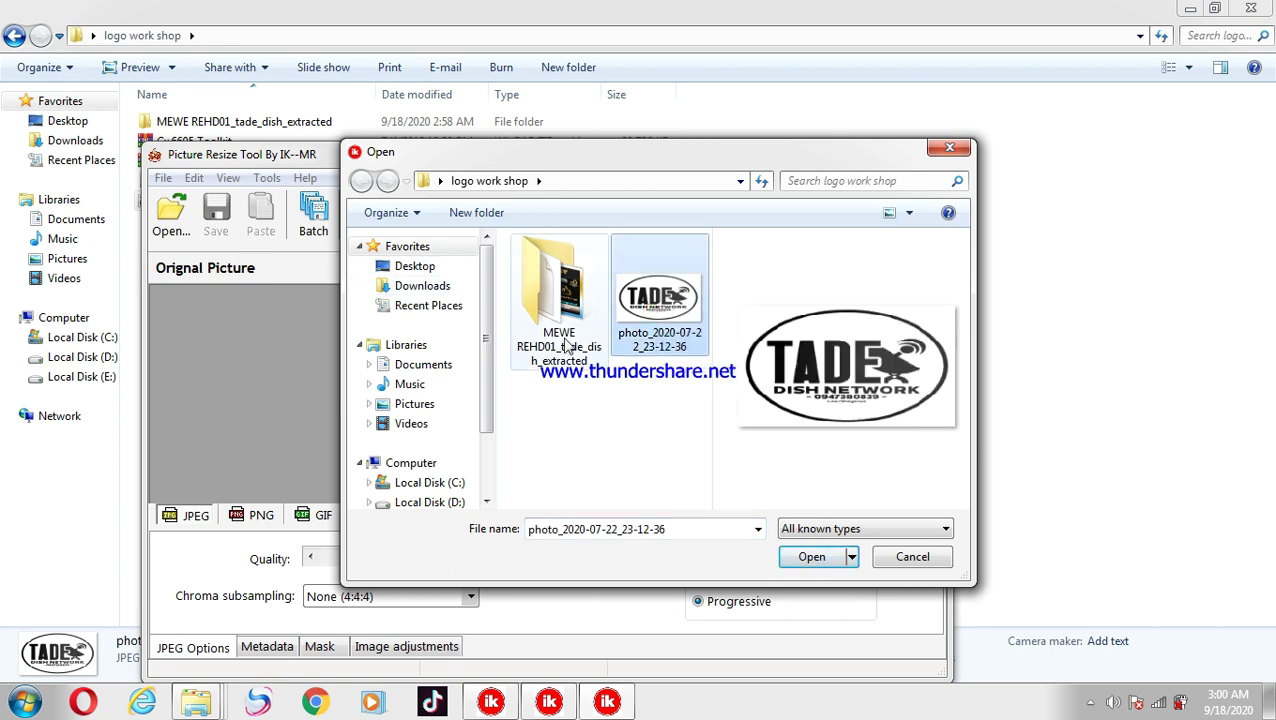
pyautogui.doubleClick(648, 303)
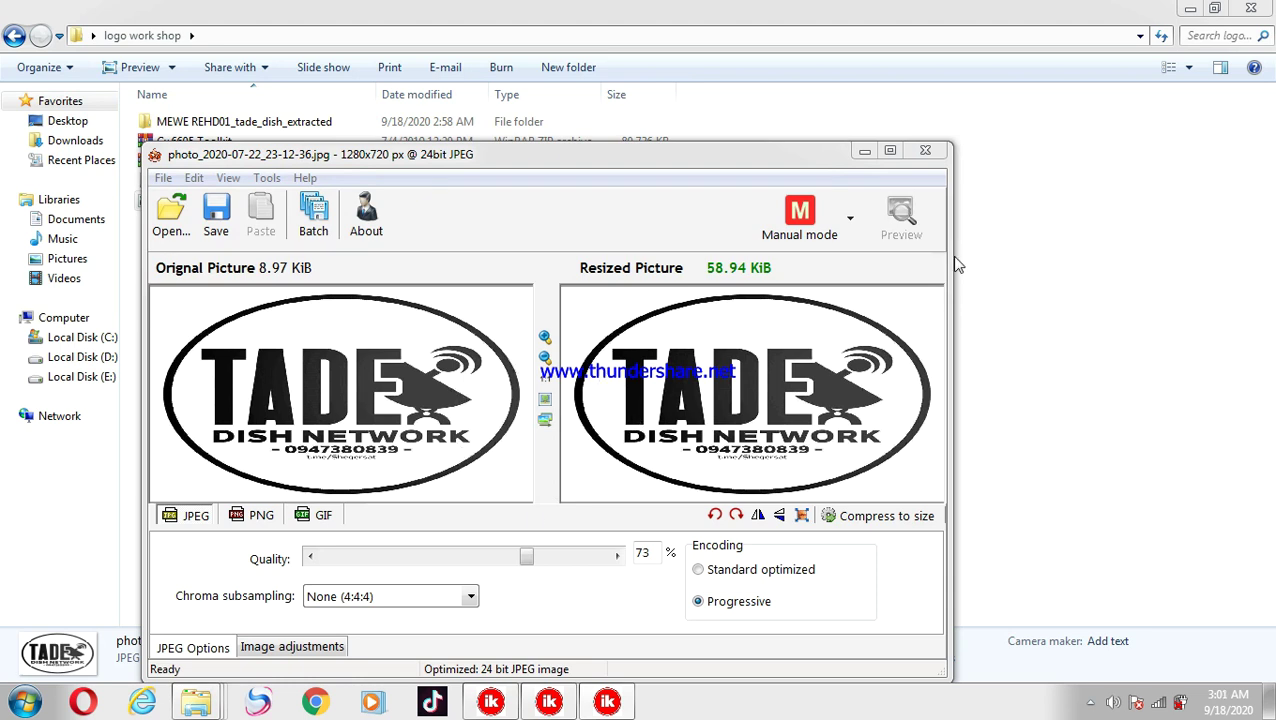
# - Accept 1280 x 720 pixels as the photo's resample size
pyautogui.click(805, 521)
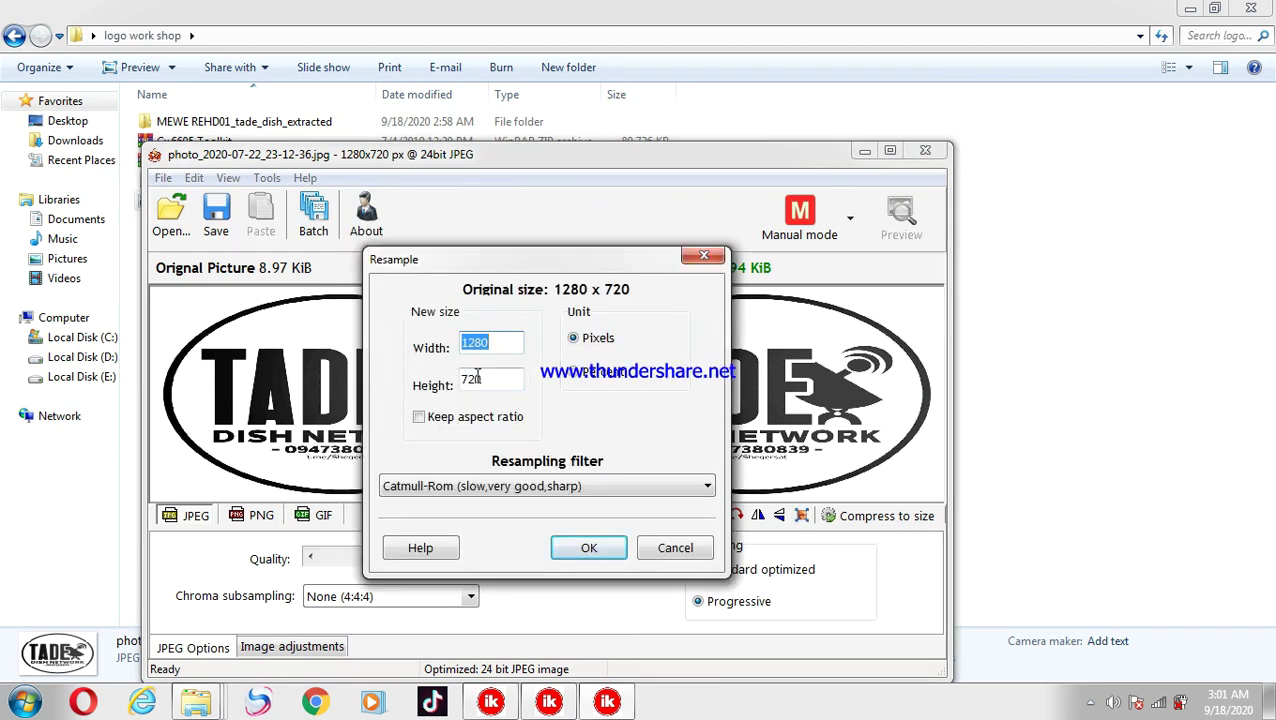
pyautogui.click(490, 344)
pyautogui.click(586, 549)
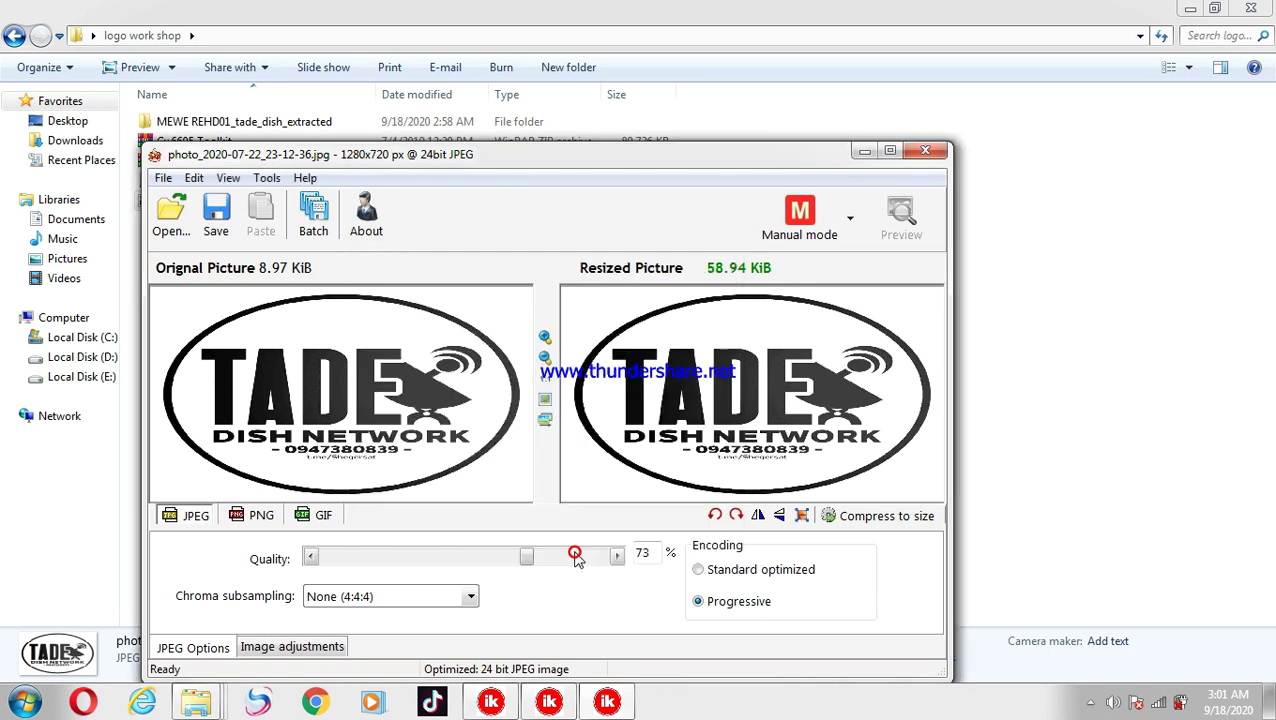
# - Compress the photo to a desired file size of 63 KiB
pyautogui.click(865, 523)
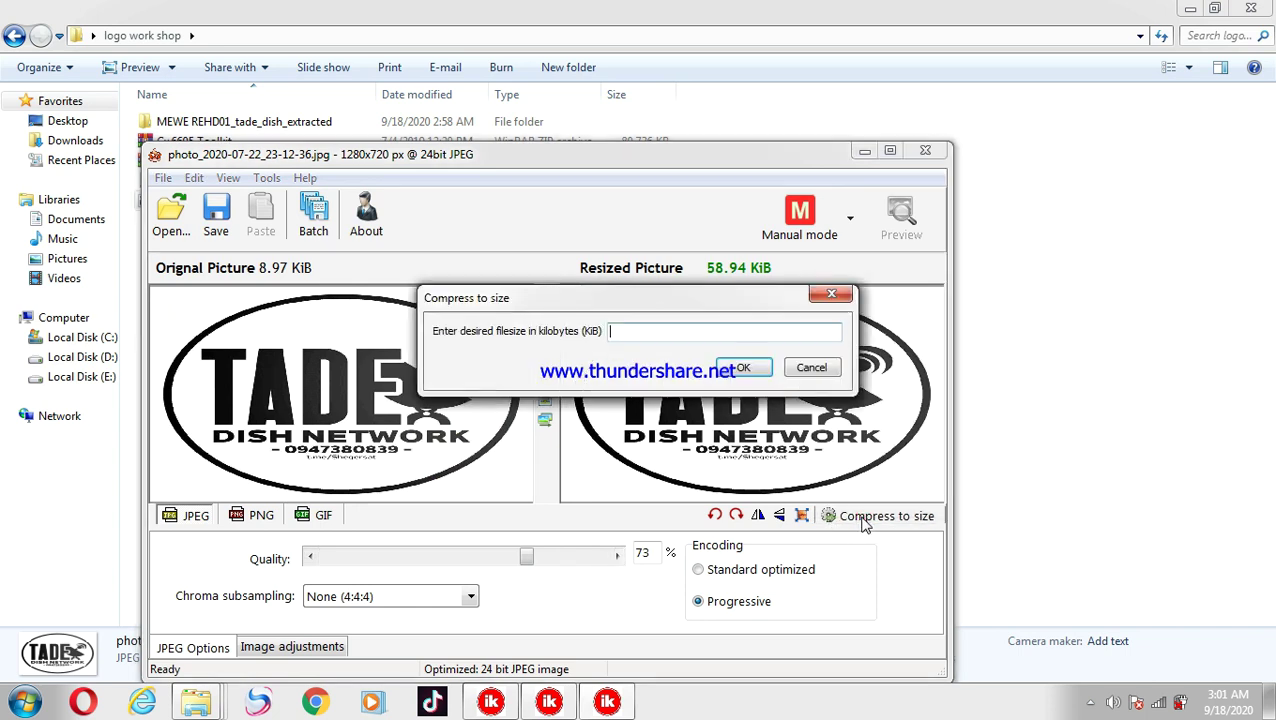
pyautogui.click(621, 333)
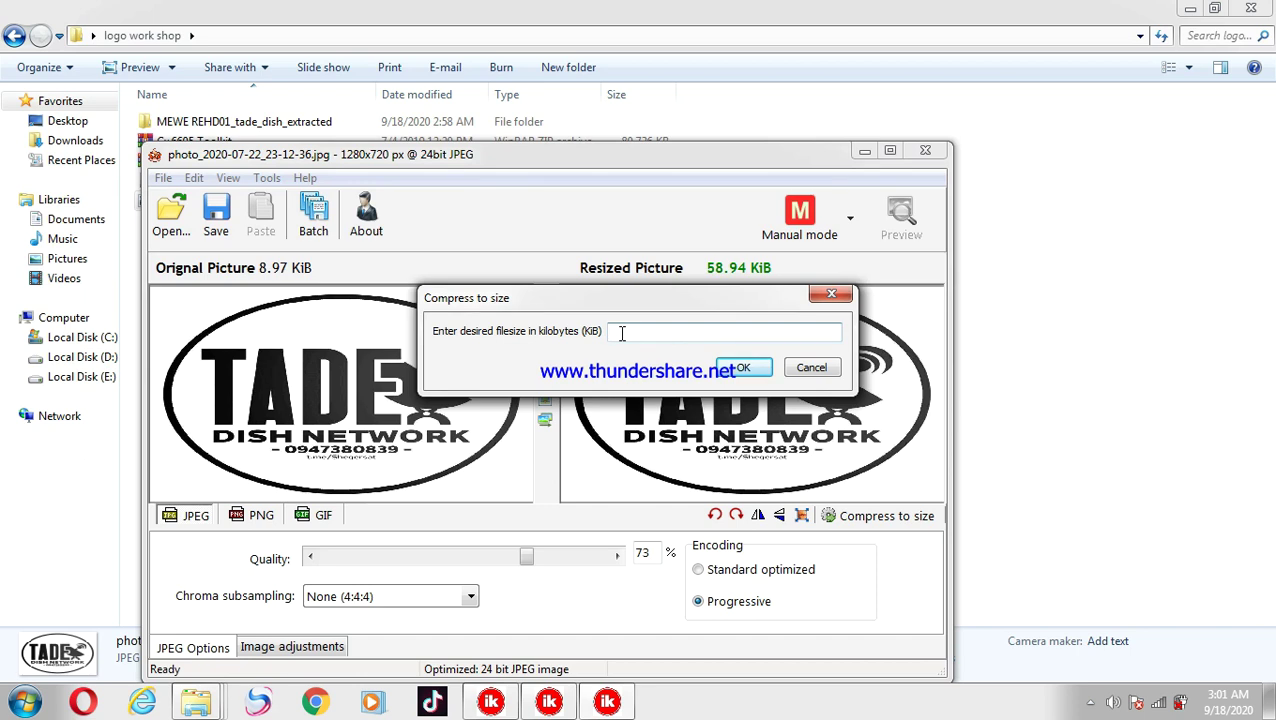
pyautogui.write('63')
pyautogui.click(740, 369)
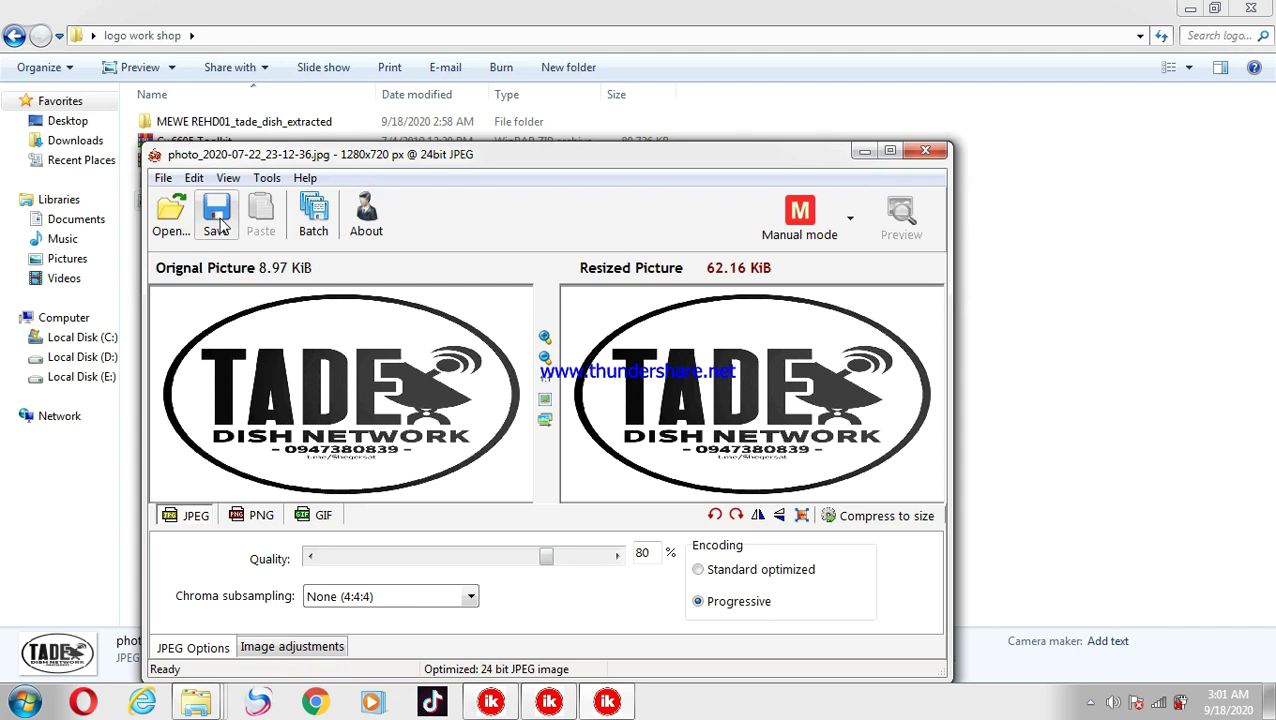
# - Save the compressed photo over the original file, close the Picture Resizer and minimize the toolkit
pyautogui.click(217, 224)
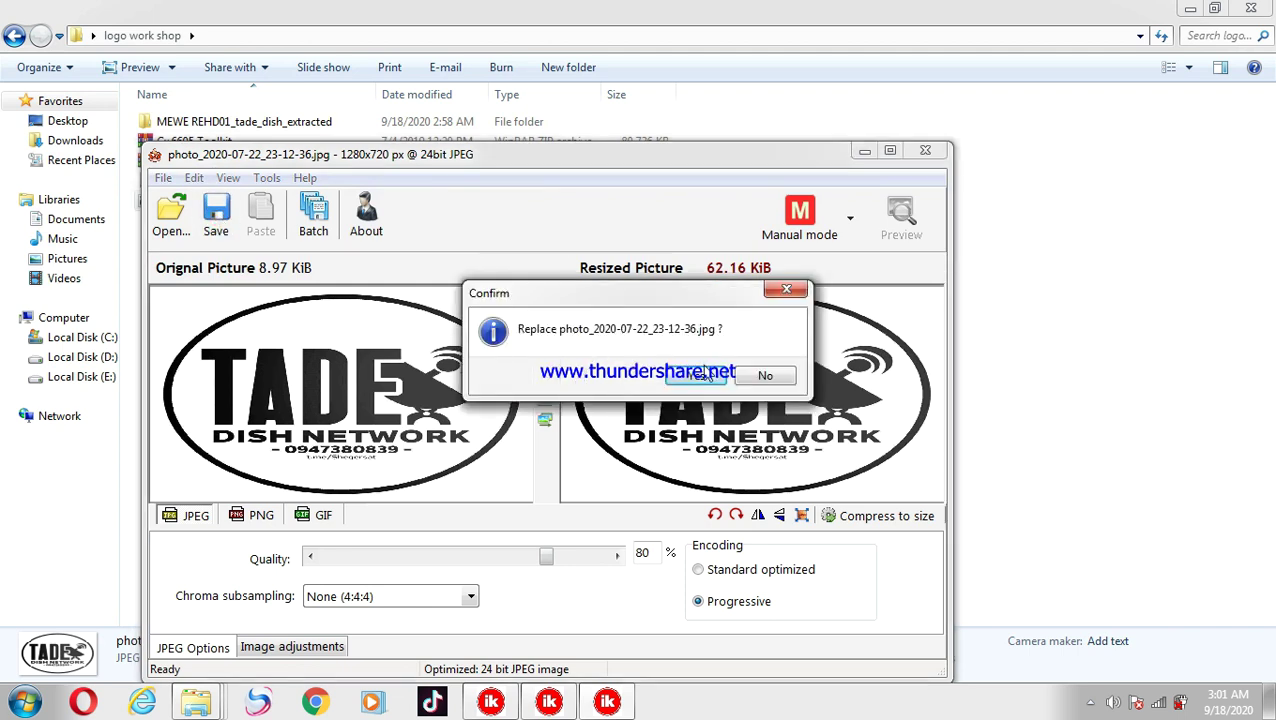
pyautogui.click(706, 375)
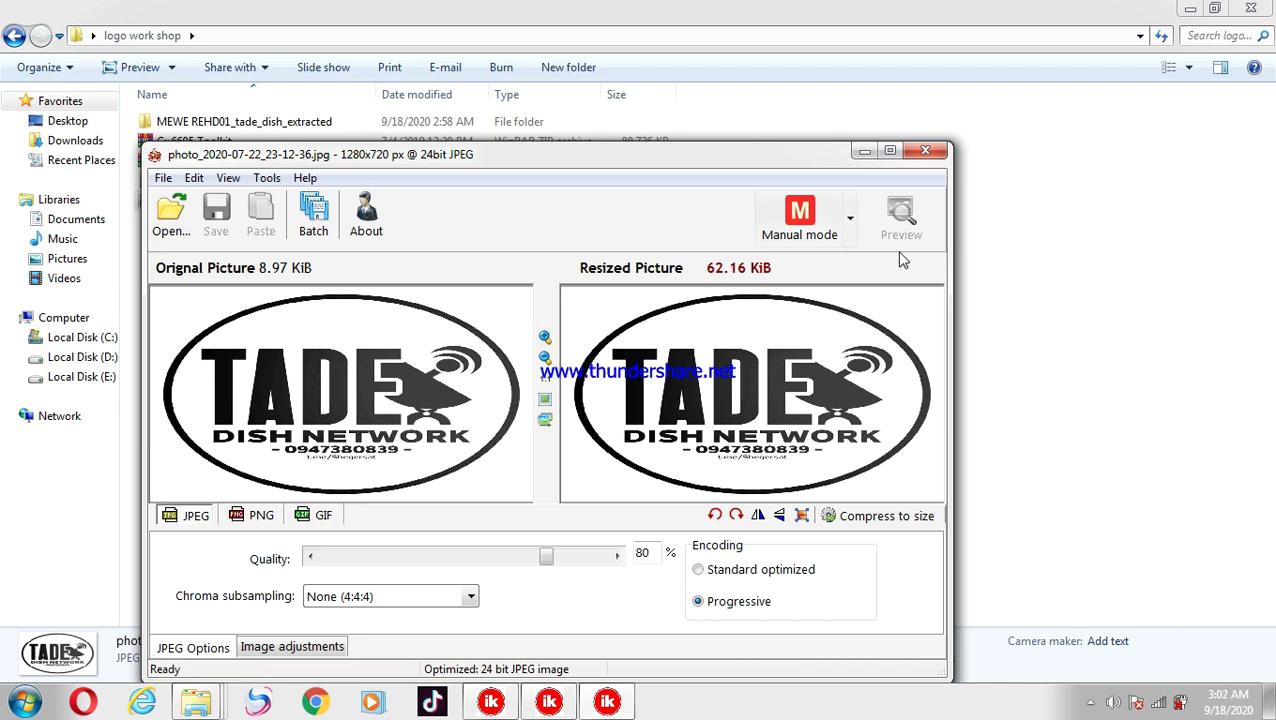
pyautogui.click(925, 150)
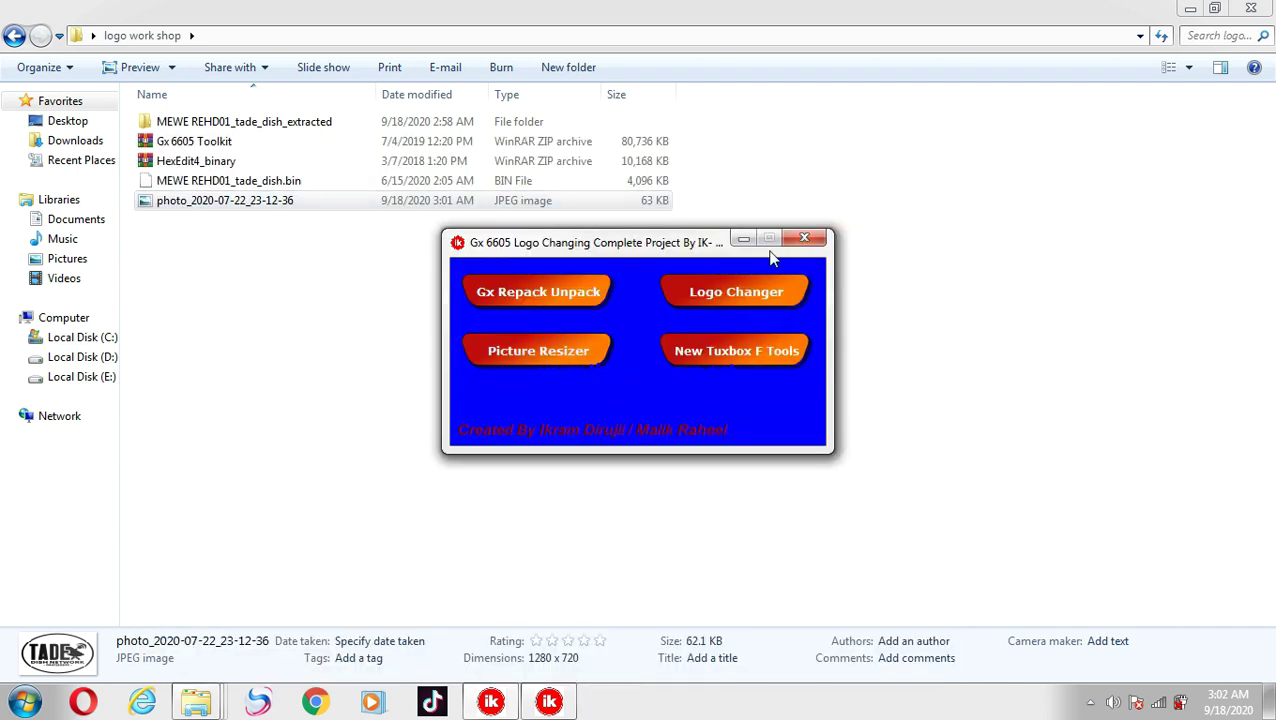
pyautogui.click(742, 239)
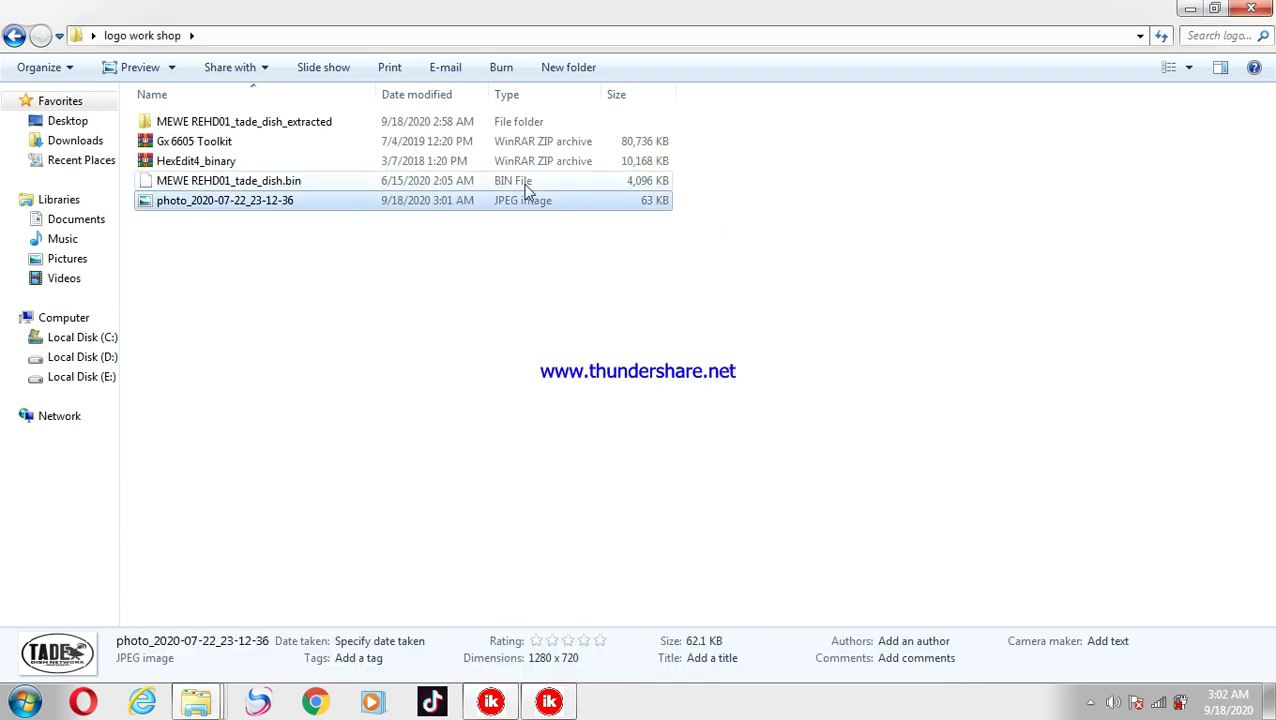
# - Open the LOGO JPEG from the MEWE REHD01_tade_dish_extracted folder in HexEdit and dismiss the startup tip
pyautogui.doubleClick(376, 124)
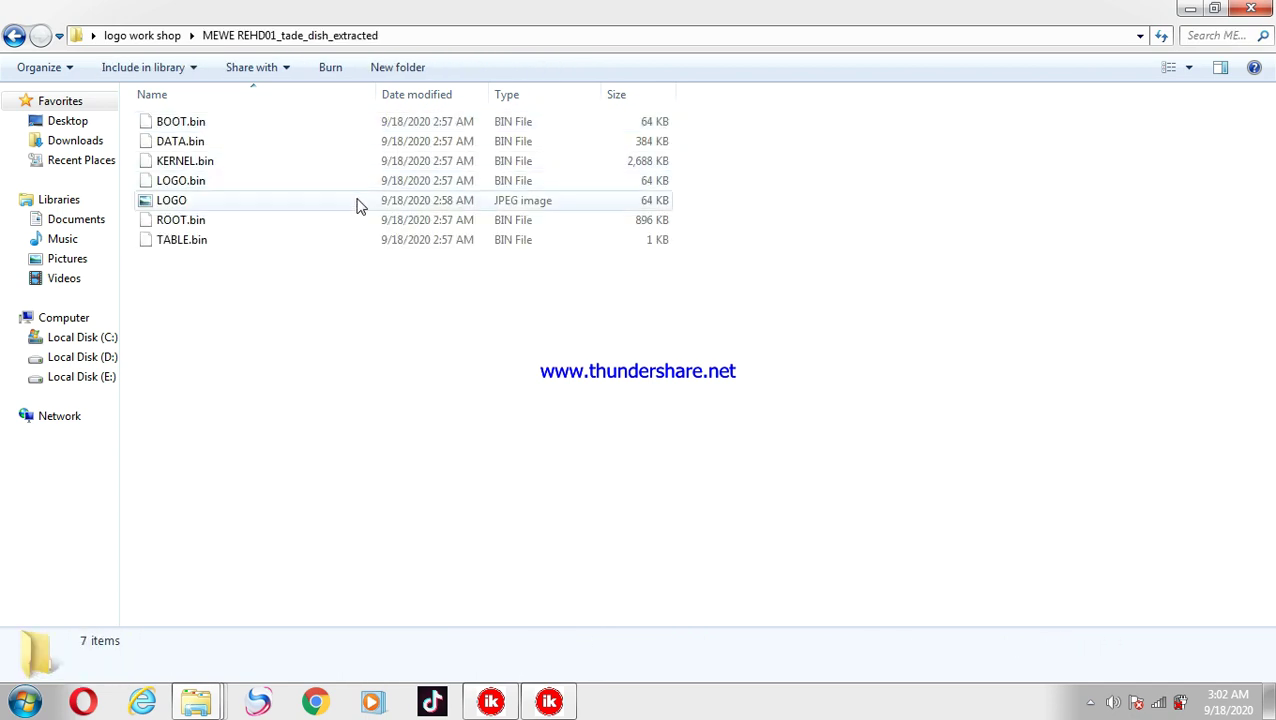
pyautogui.click(359, 207)
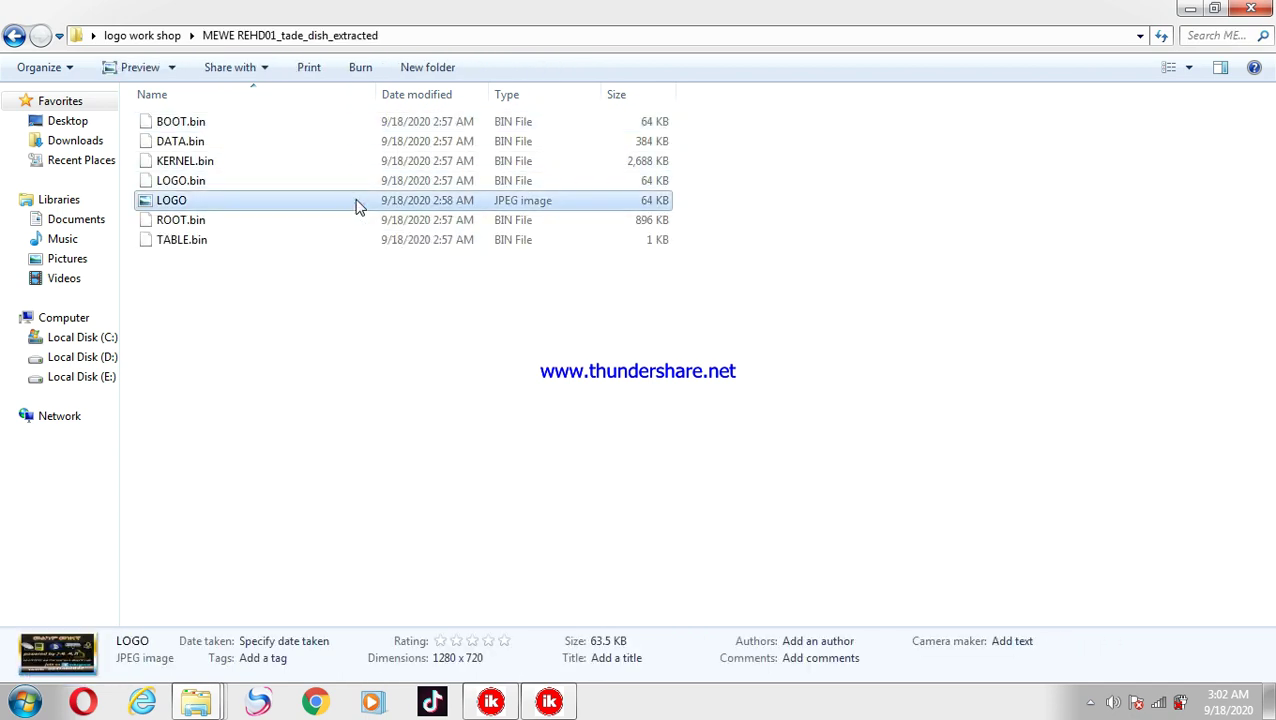
pyautogui.rightClick(359, 207)
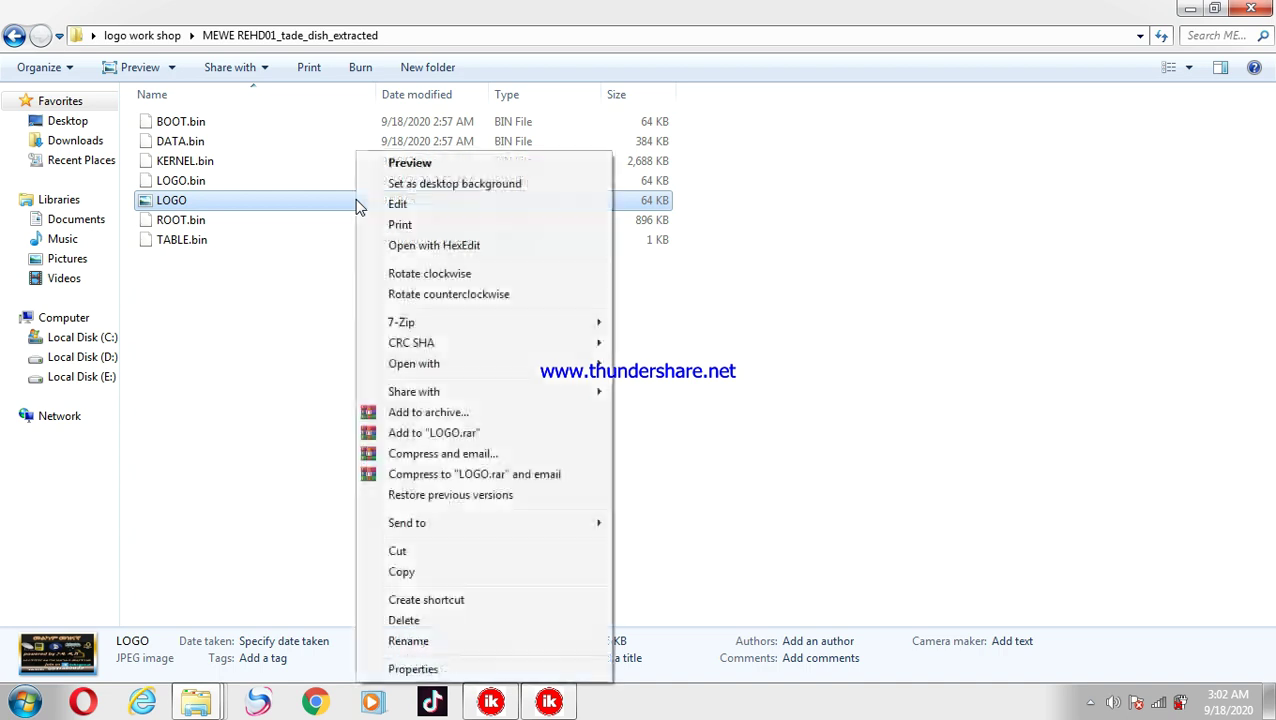
pyautogui.click(414, 250)
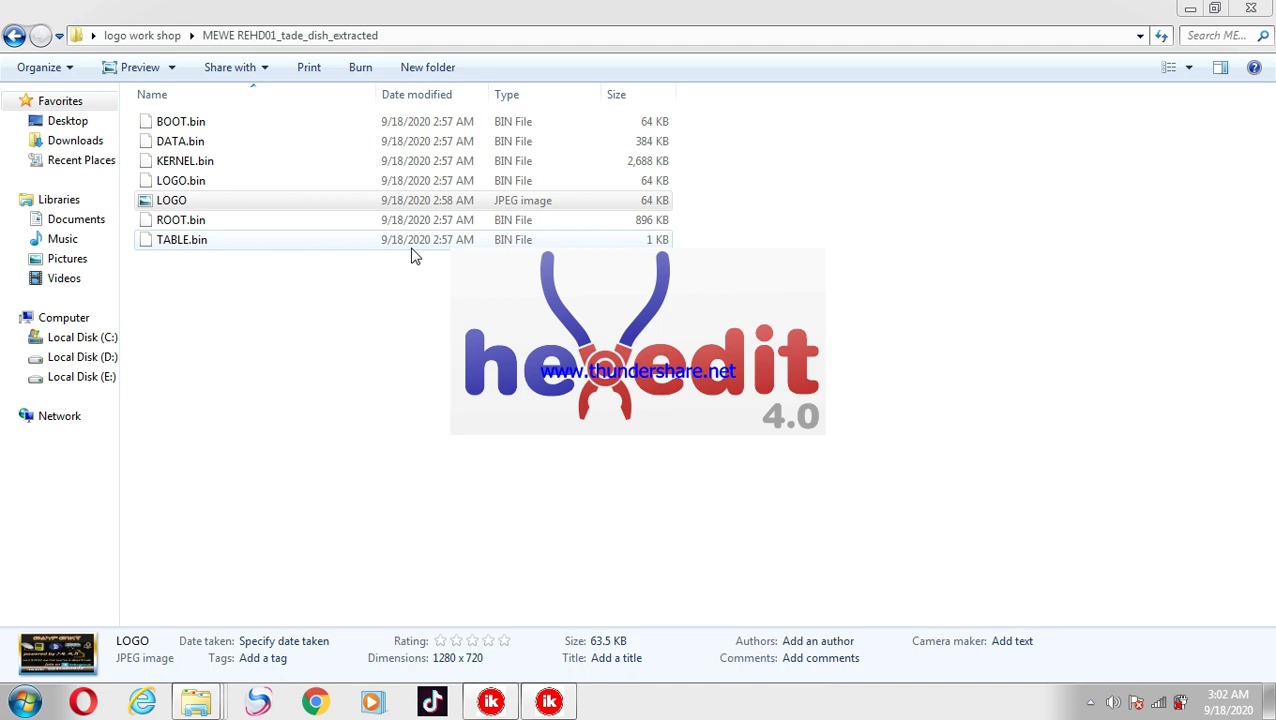
pyautogui.click(407, 205)
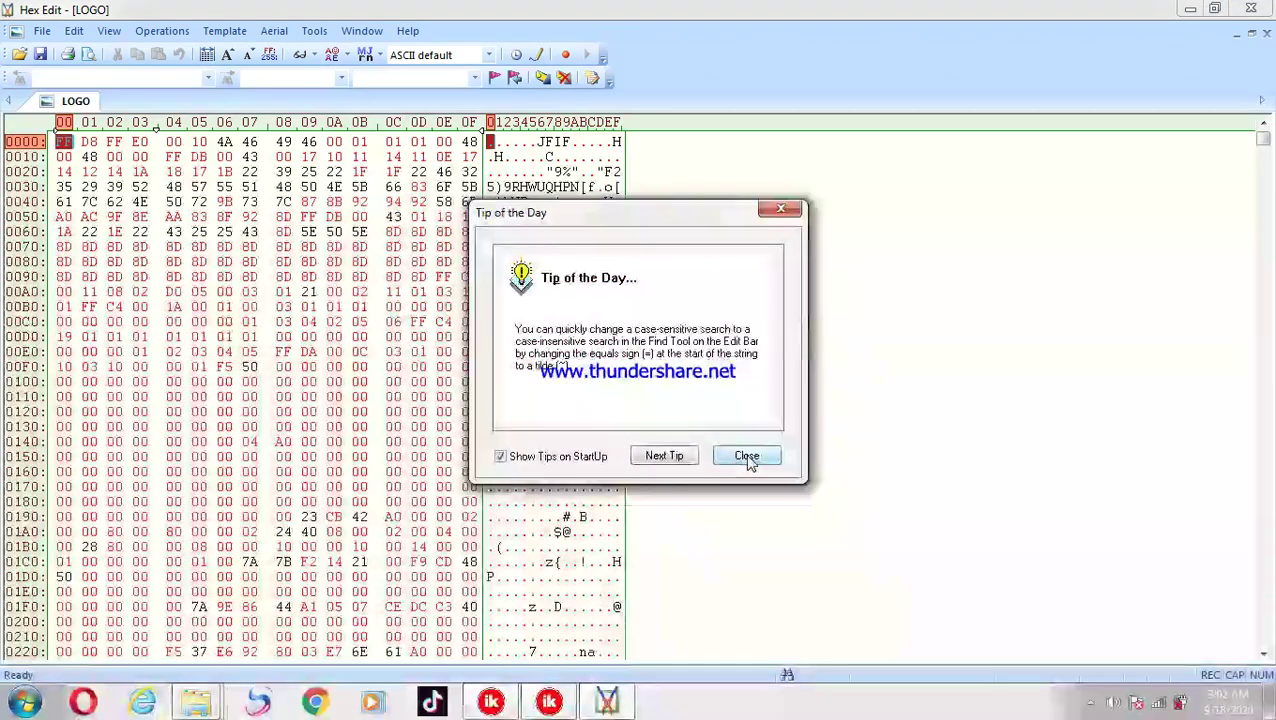
pyautogui.click(747, 458)
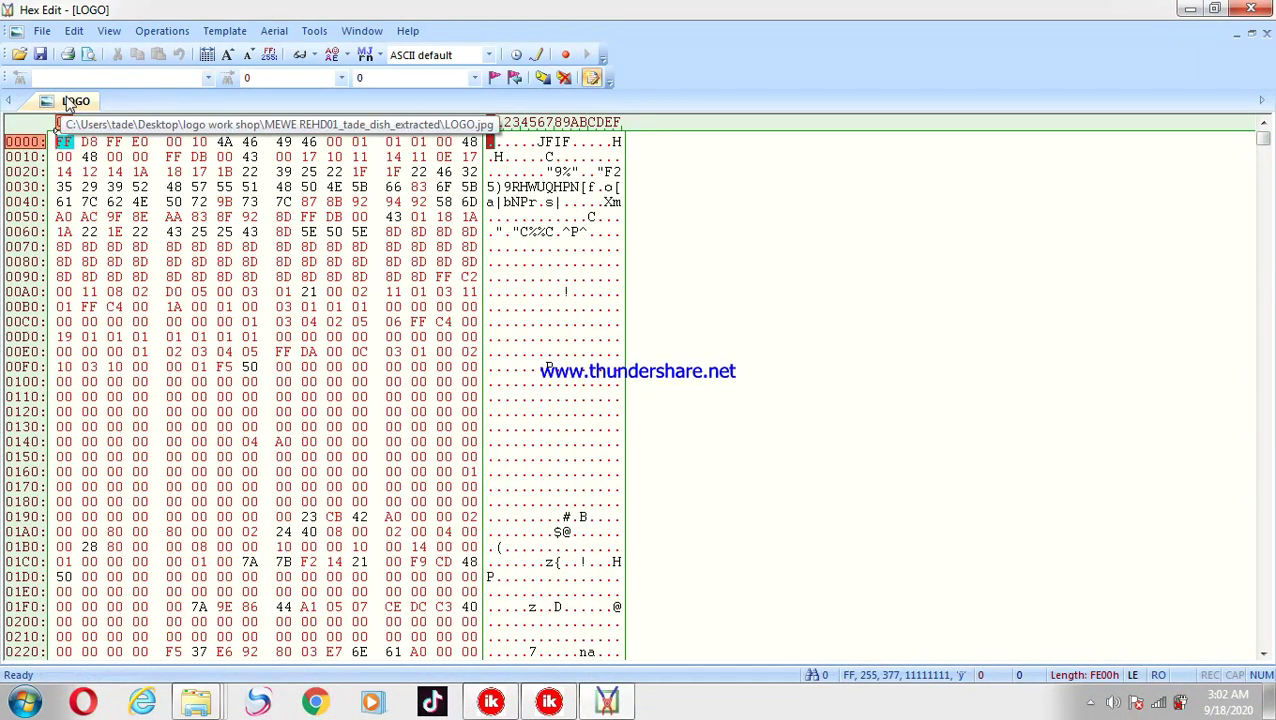
# - Return to the logo work shop folder and open photo_2020-07-22_23-12-36 in HexEdit alongside LOGO
pyautogui.click(1190, 8)
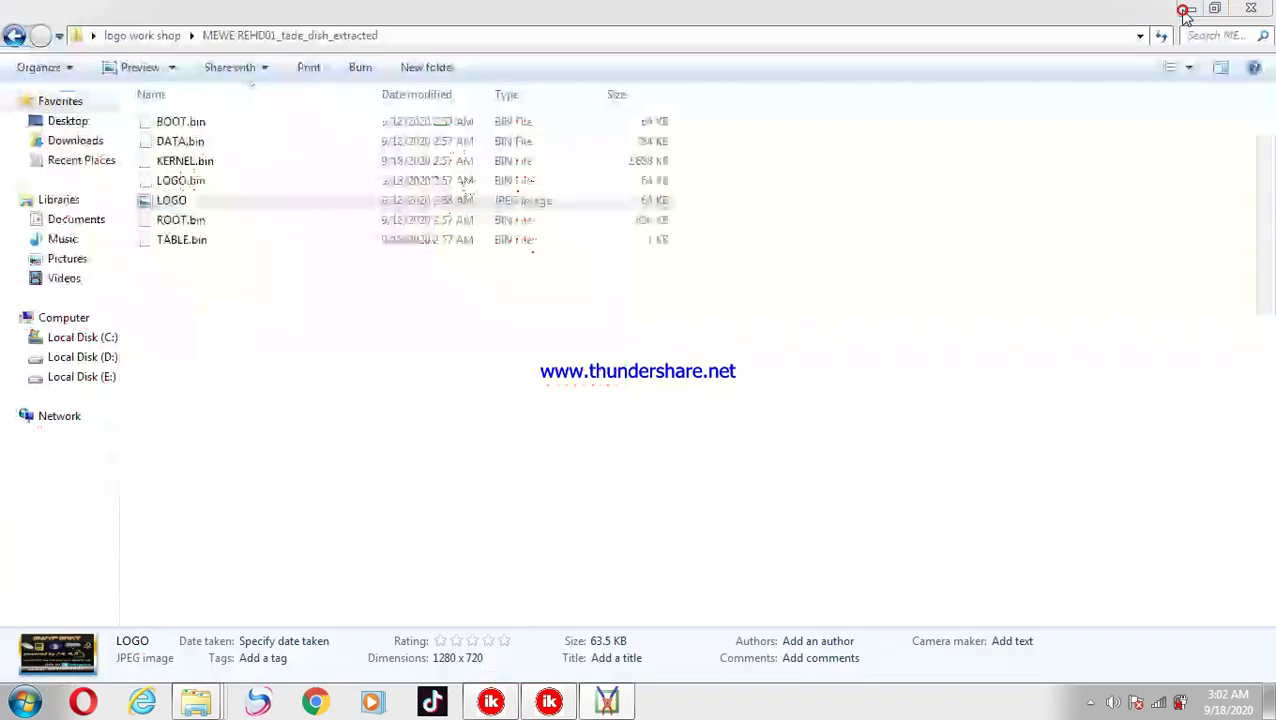
pyautogui.click(160, 35)
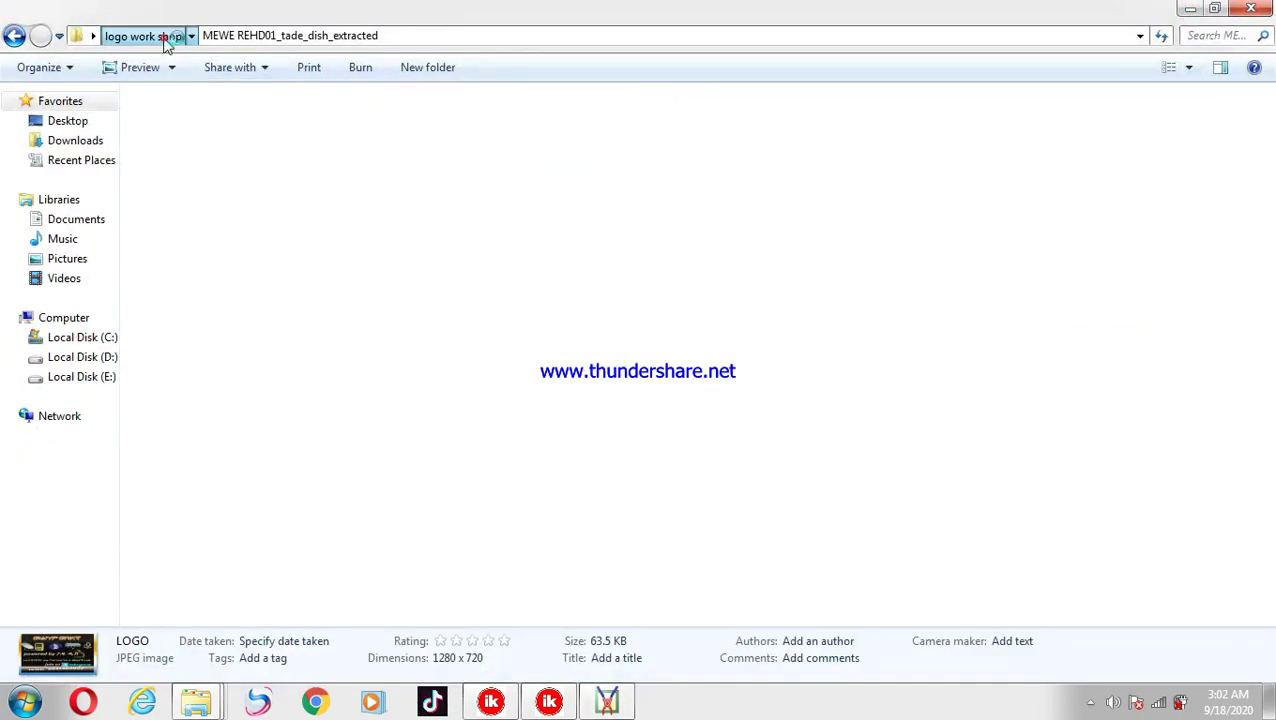
pyautogui.click(236, 203)
pyautogui.rightClick(236, 203)
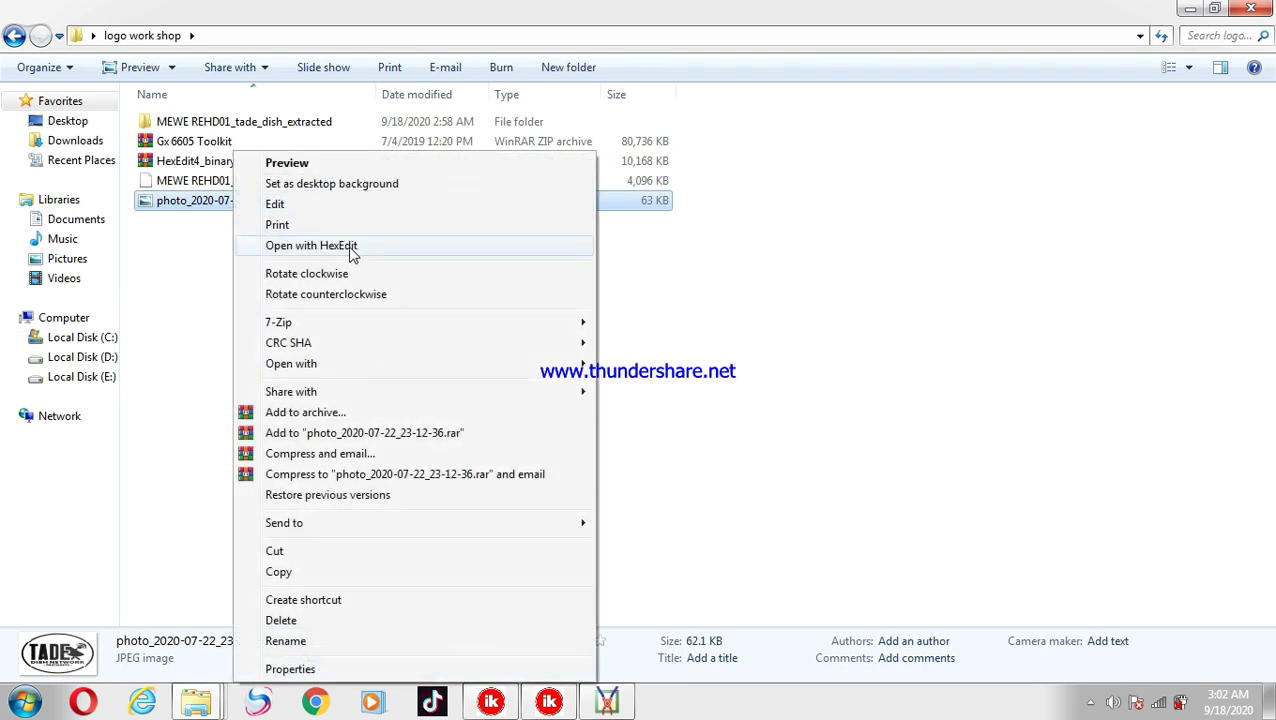
pyautogui.click(352, 250)
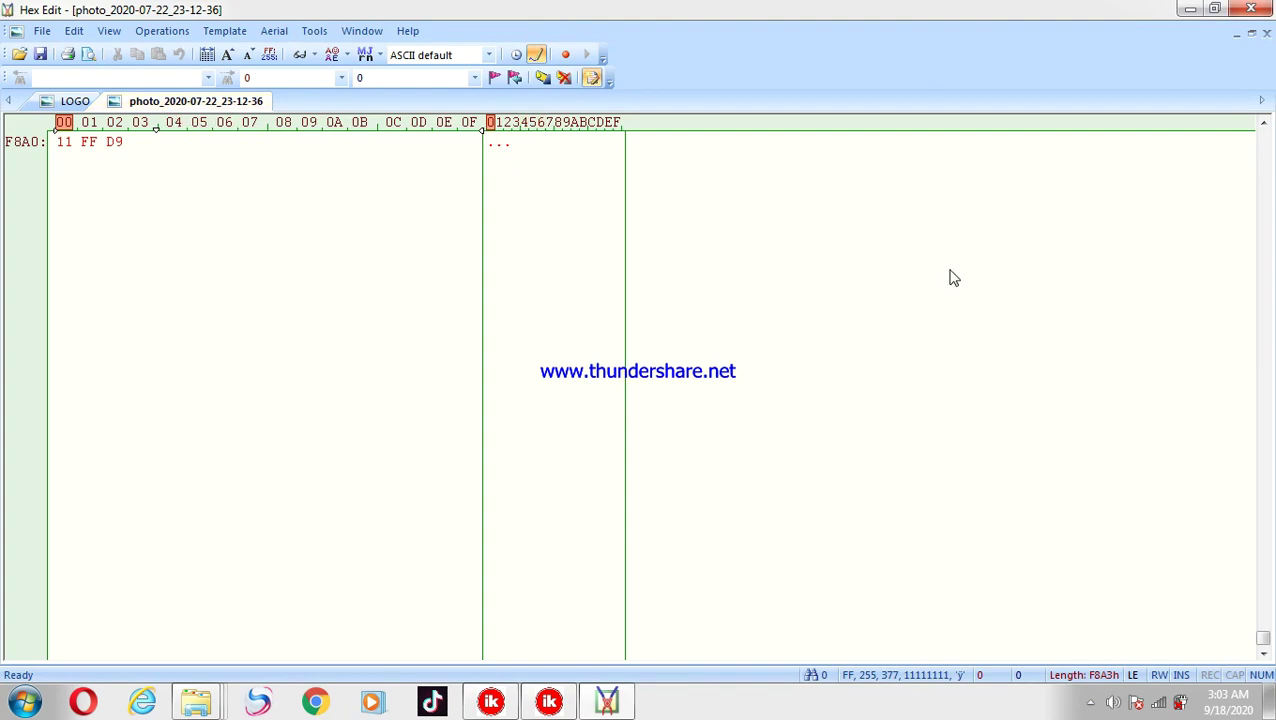
# - Compare the end offsets and closing bytes of the photo and LOGO files in the hex view
pyautogui.moveTo(1262, 644)
pyautogui.mouseDown()
pyautogui.moveTo(1268, 250)
pyautogui.moveTo(1263, 640)
pyautogui.mouseUp()
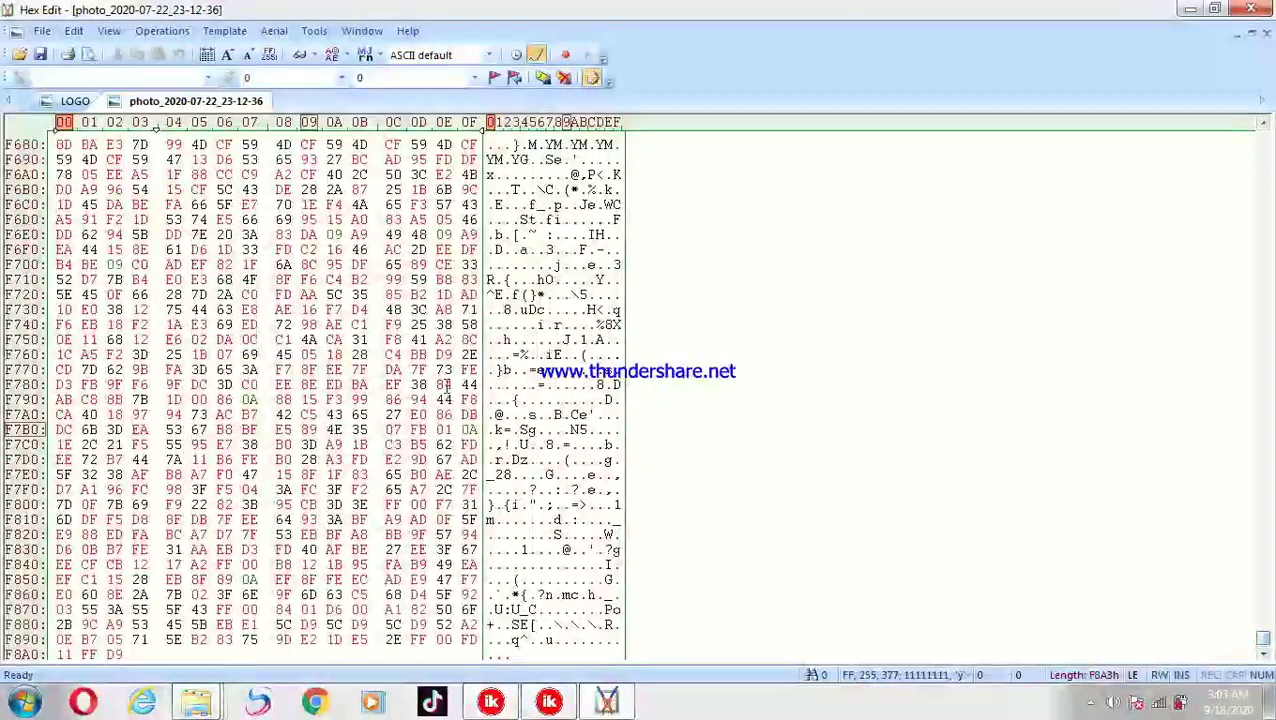
pyautogui.click(72, 101)
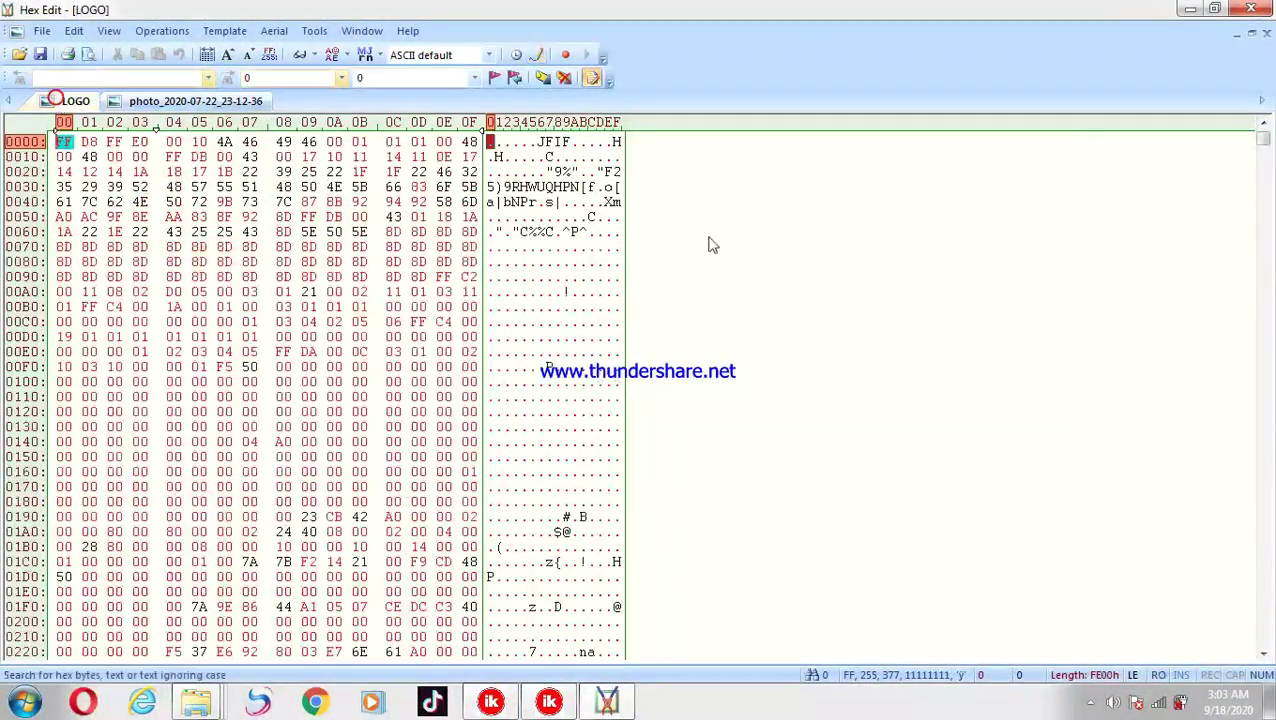
pyautogui.moveTo(1266, 148); pyautogui.dragTo(1268, 663)
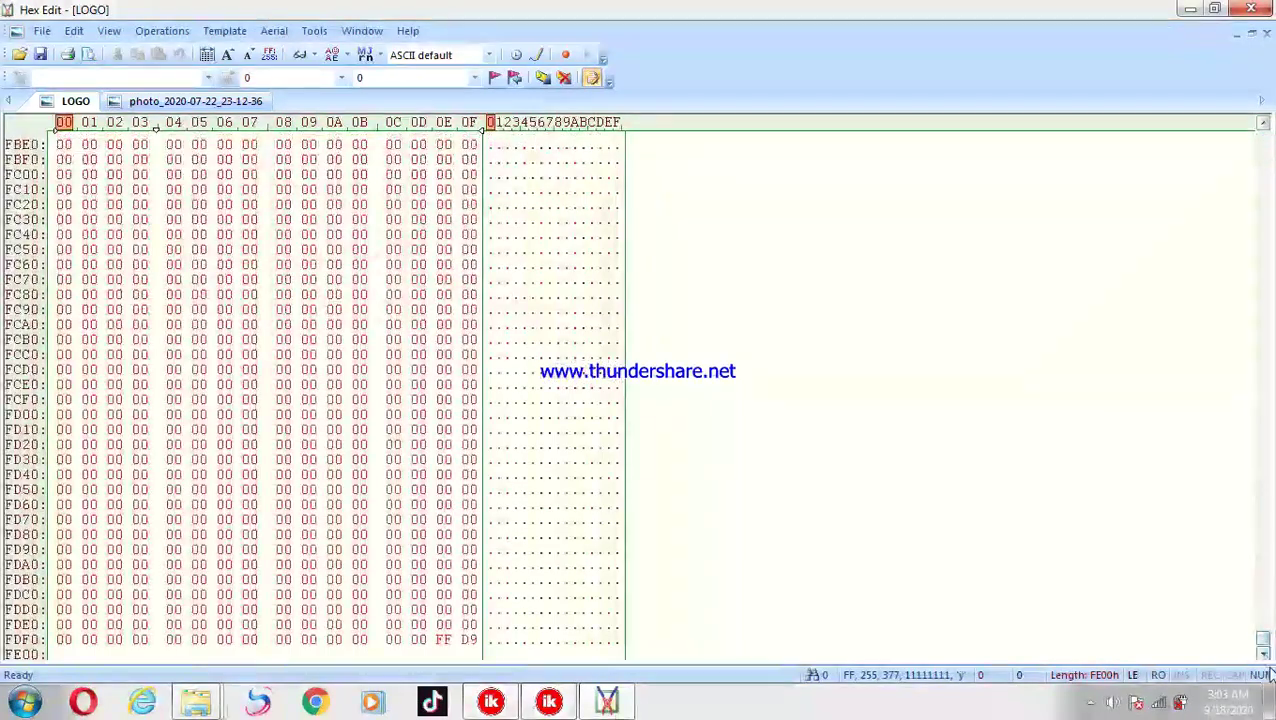
pyautogui.click(1264, 655)
pyautogui.scroll(-5, 1264, 655)
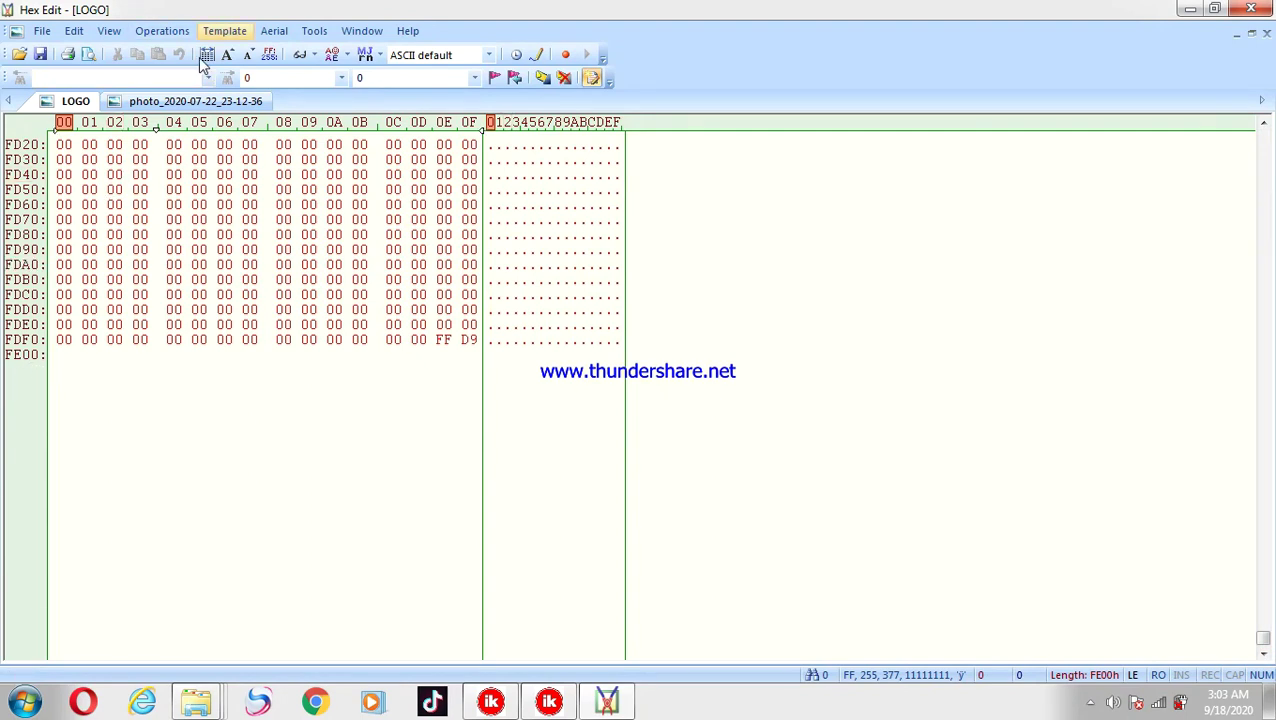
pyautogui.click(197, 104)
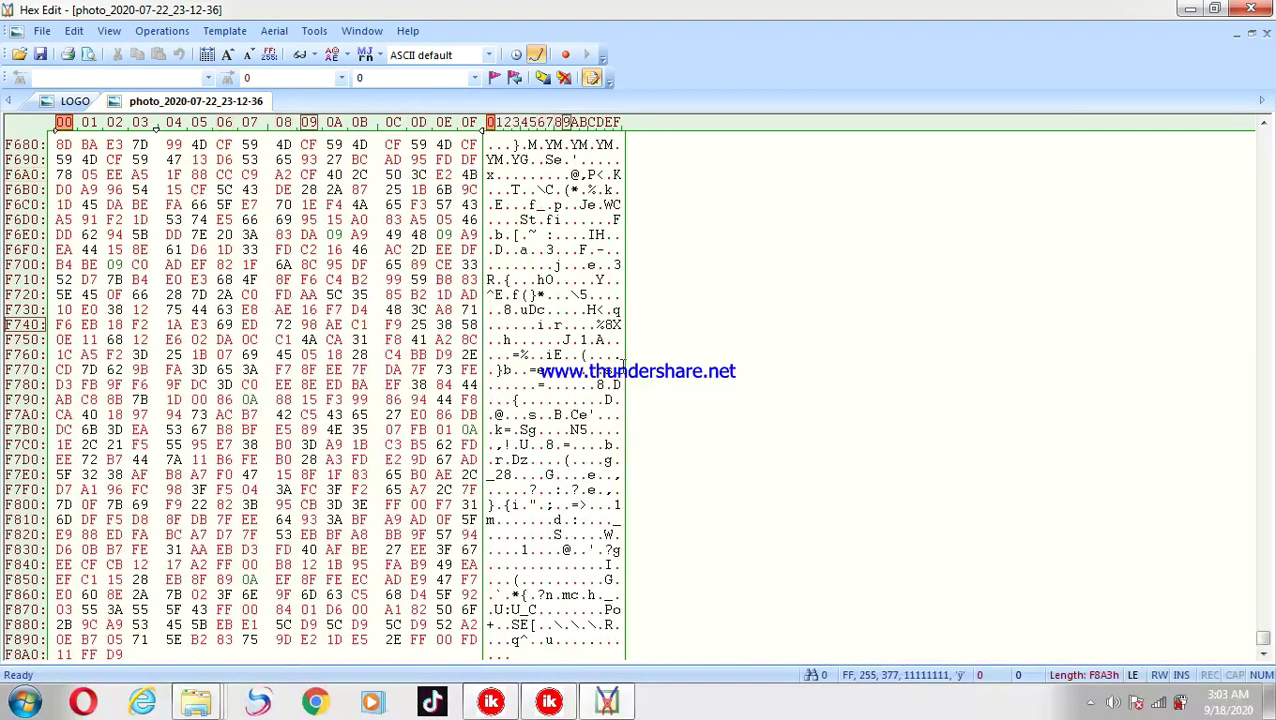
pyautogui.scroll(-6, 573, 594)
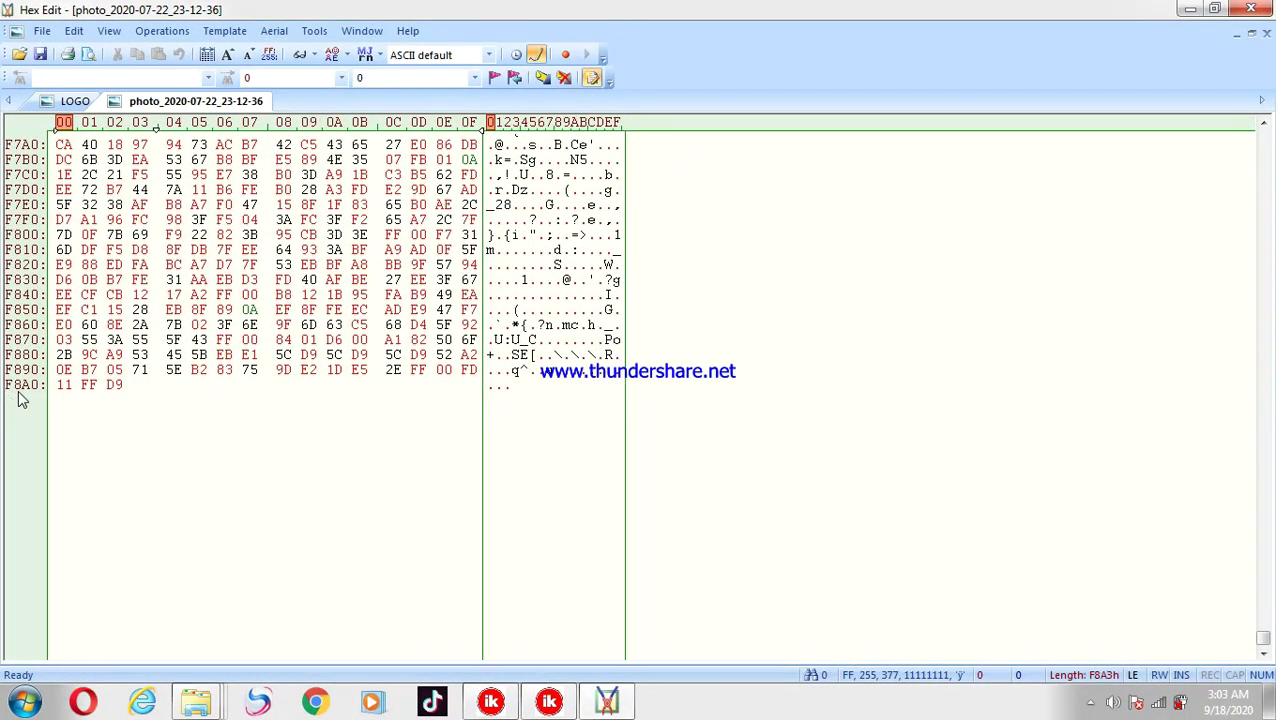
# - Place the cursor before the closing FF D9 bytes of the photo file and ensure Allow Changes and Insert mode are both enabled
pyautogui.click(76, 386)
pyautogui.click(77, 385)
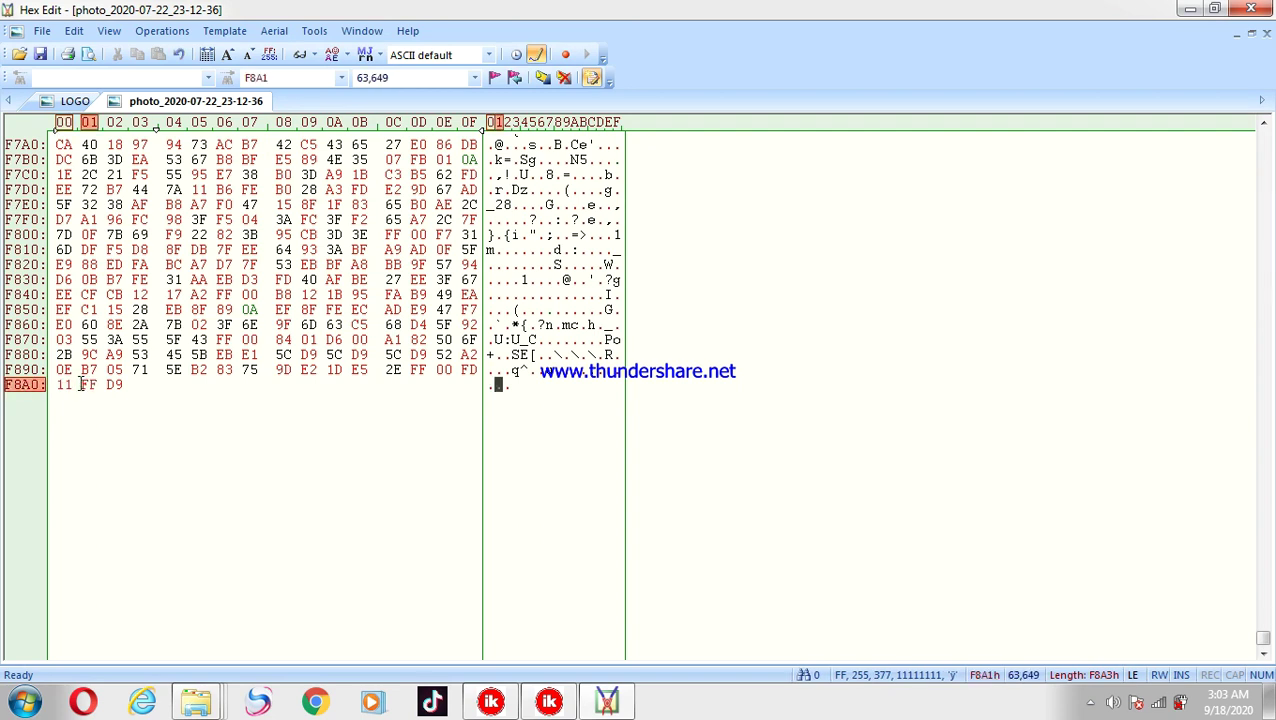
pyautogui.rightClick(80, 385)
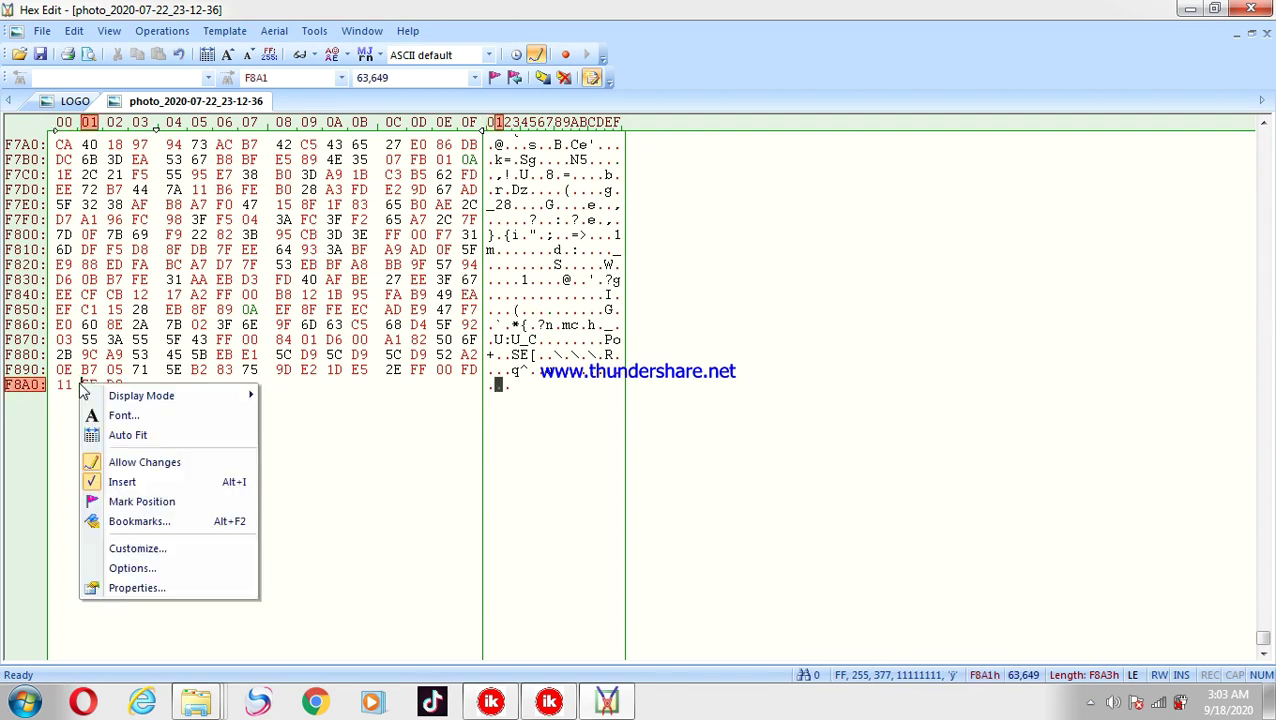
pyautogui.click(120, 464)
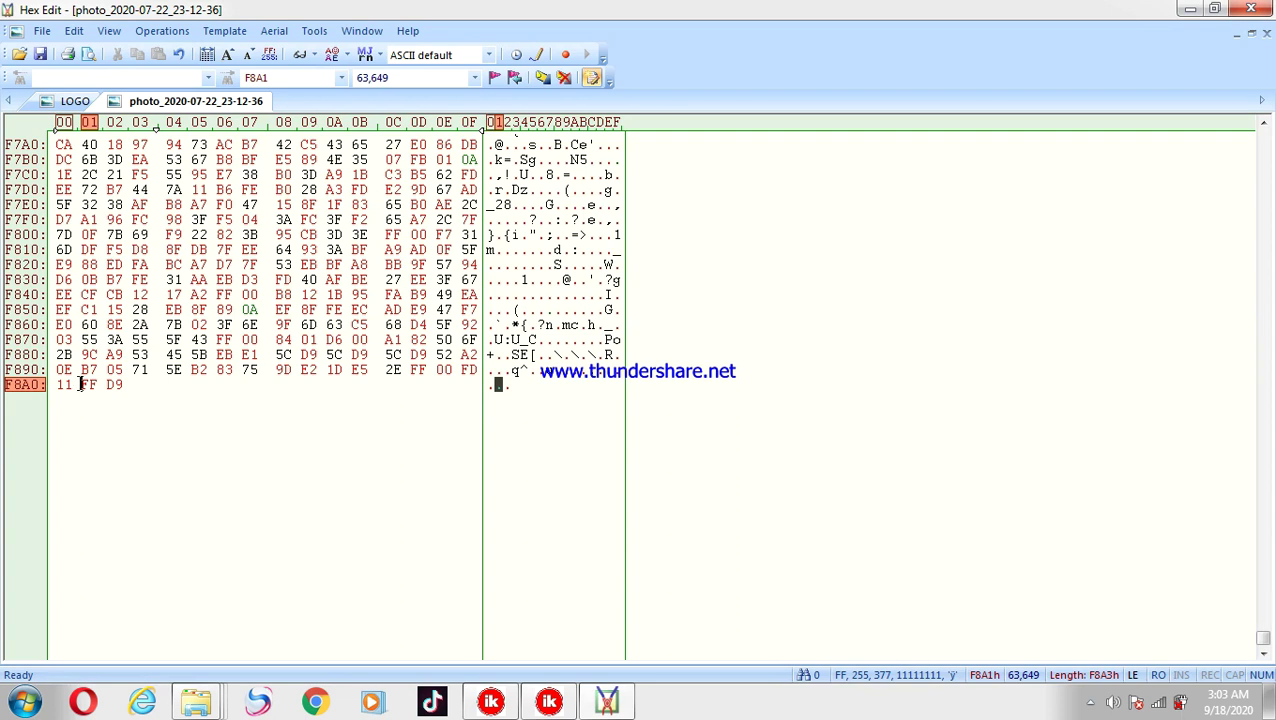
pyautogui.rightClick(80, 385)
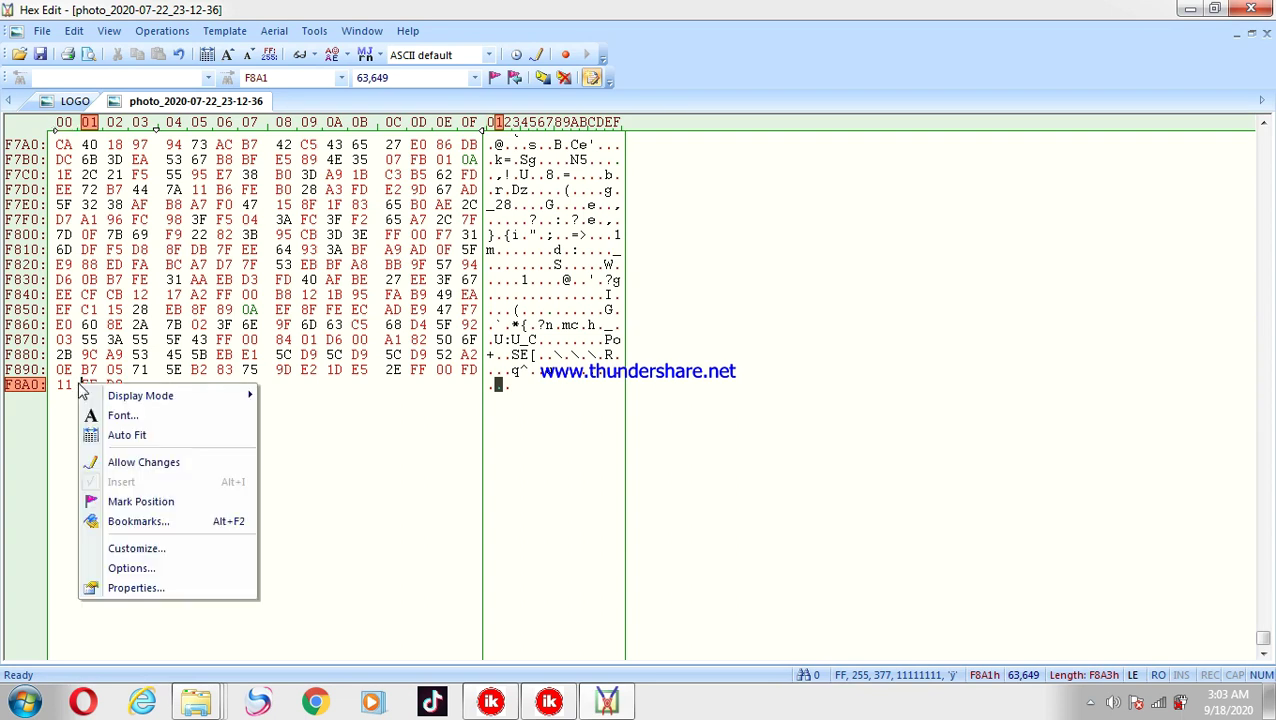
pyautogui.click(114, 466)
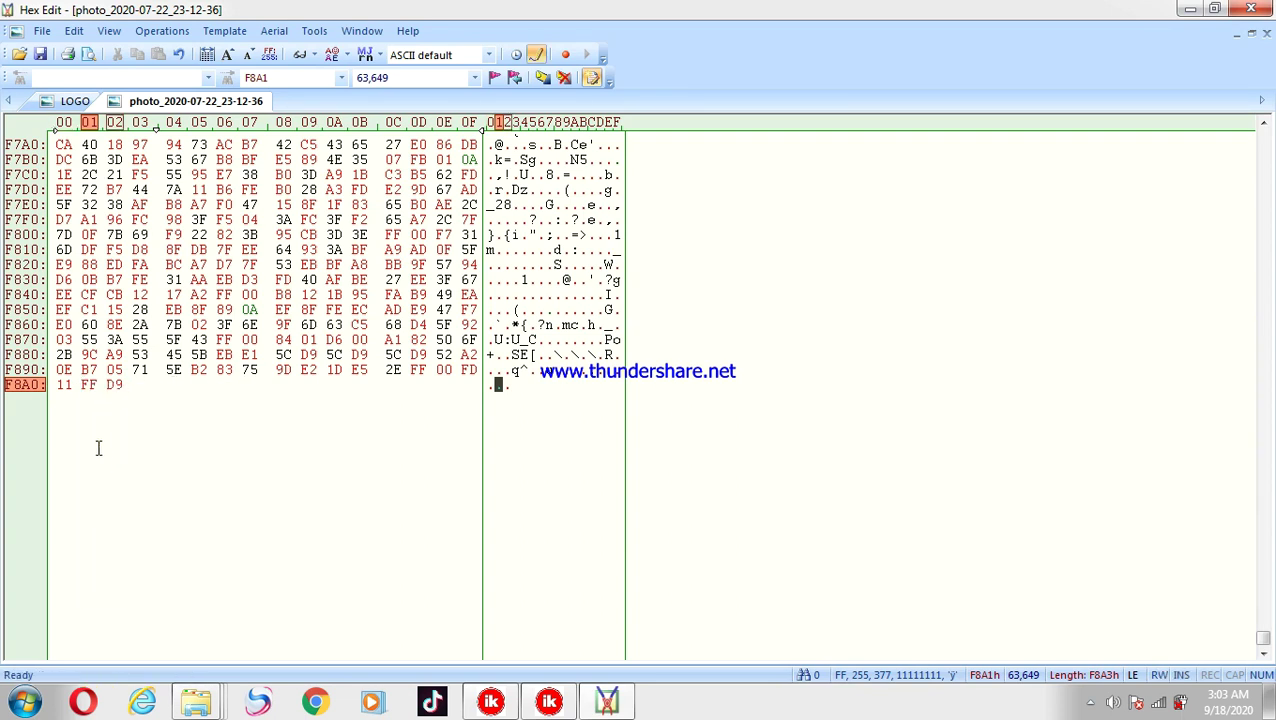
pyautogui.rightClick(80, 385)
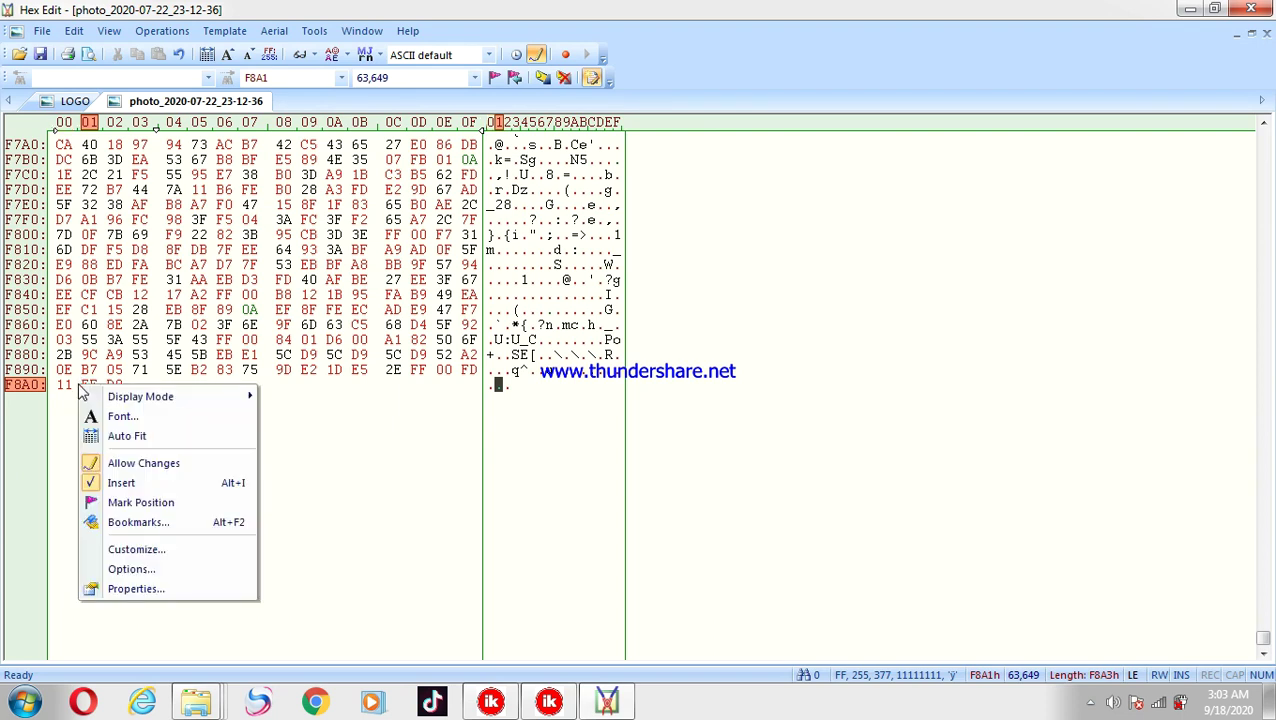
pyautogui.click(117, 484)
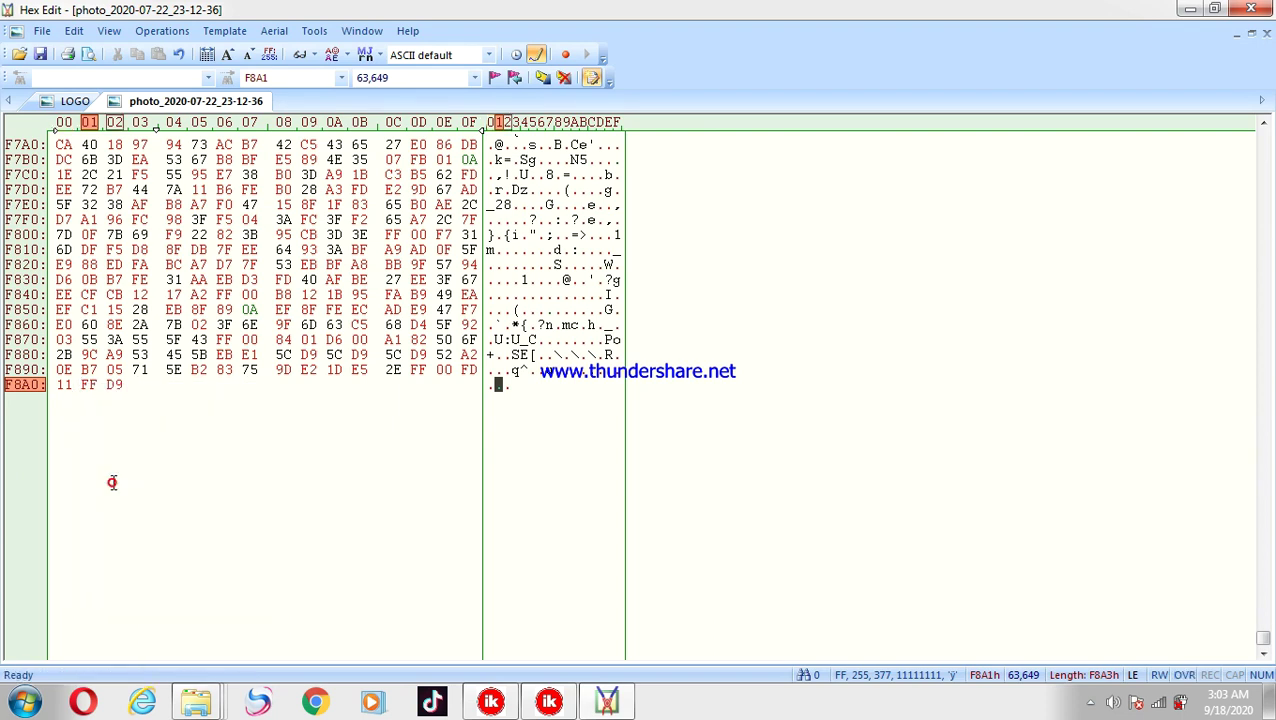
pyautogui.rightClick(80, 385)
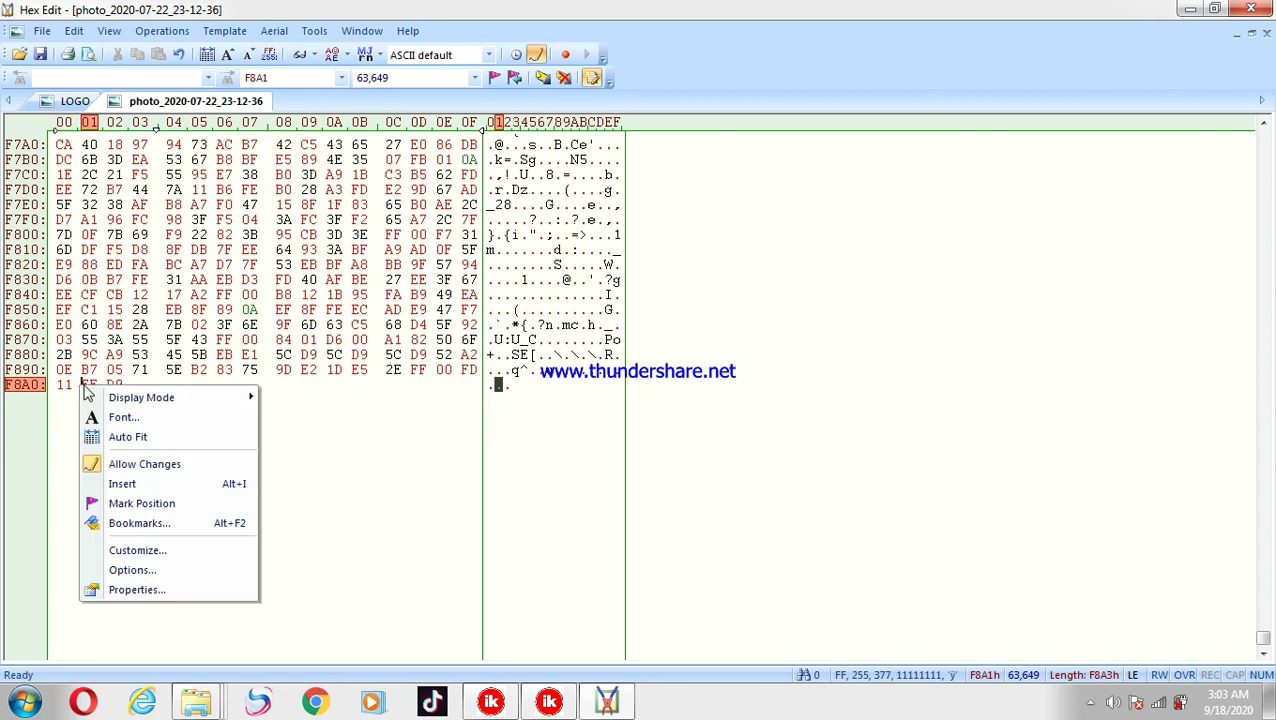
pyautogui.click(122, 484)
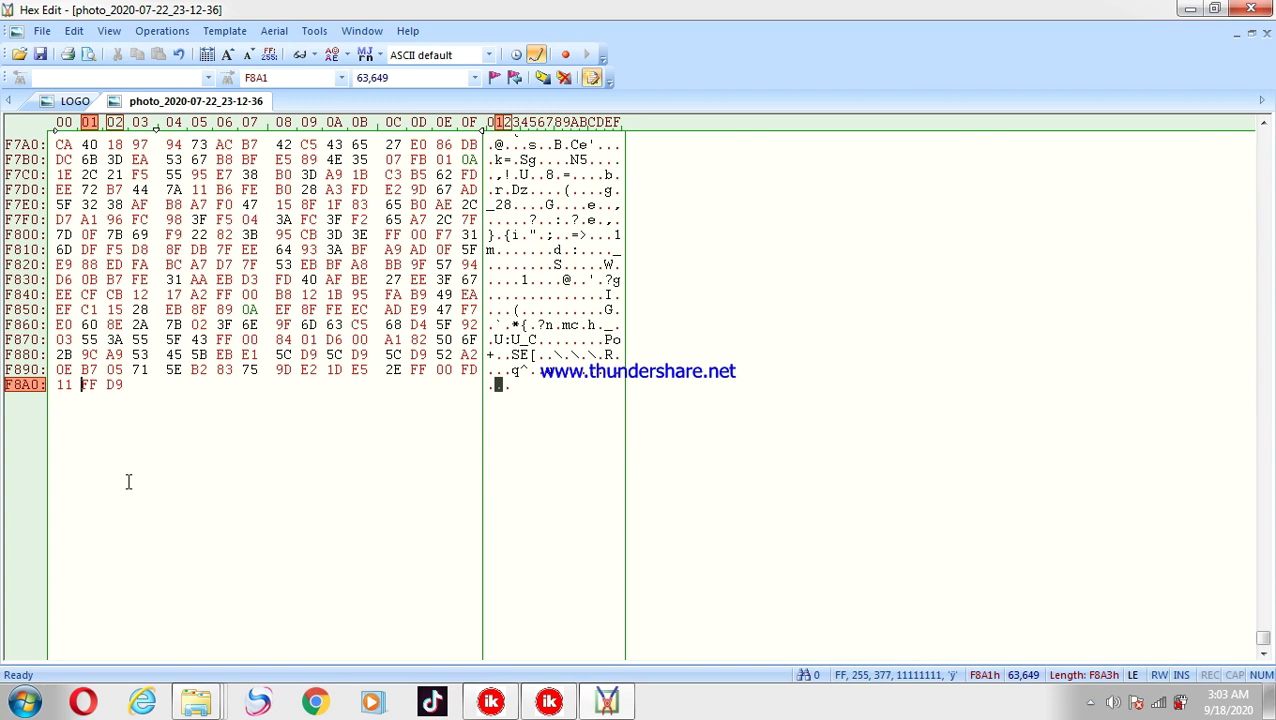
# - Insert a continuous run of 00 padding bytes from offset F8A1, ahead of the closing FF D9, extending the photo file past offset FC00
pyautogui.write('00000000000000000')
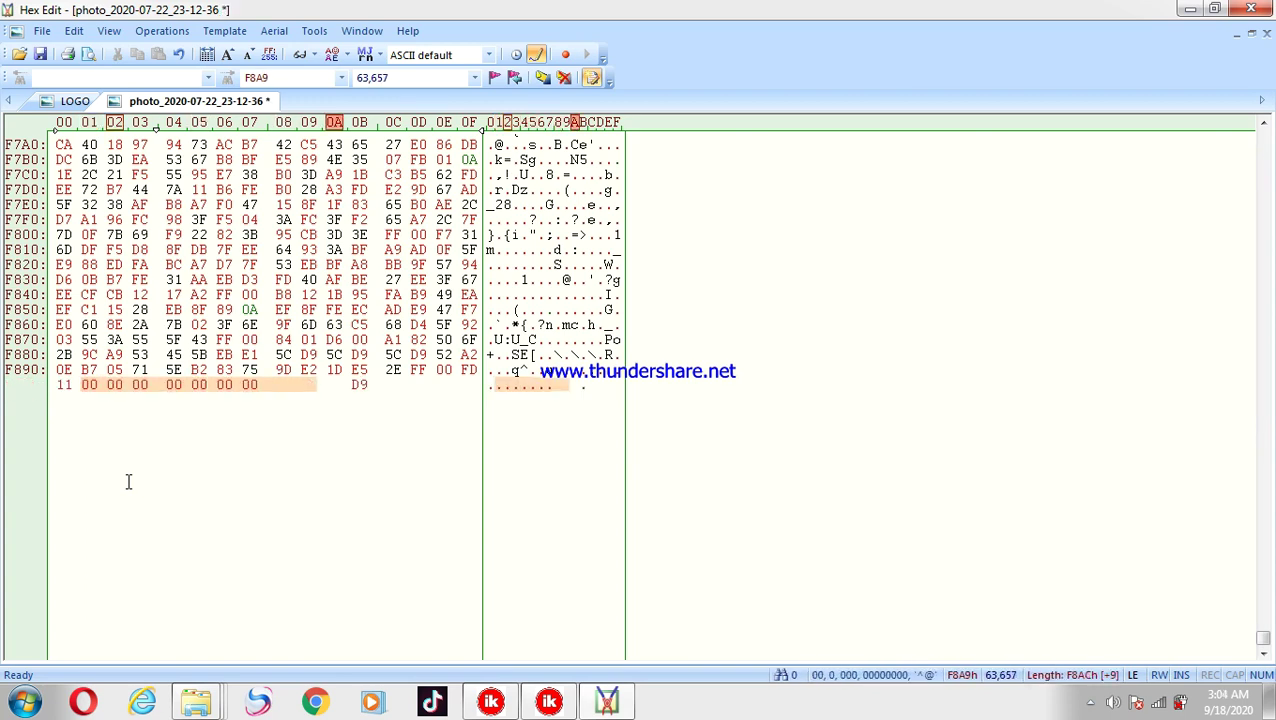
pyautogui.write('000000000000000000000000000000000000000000000000000000')
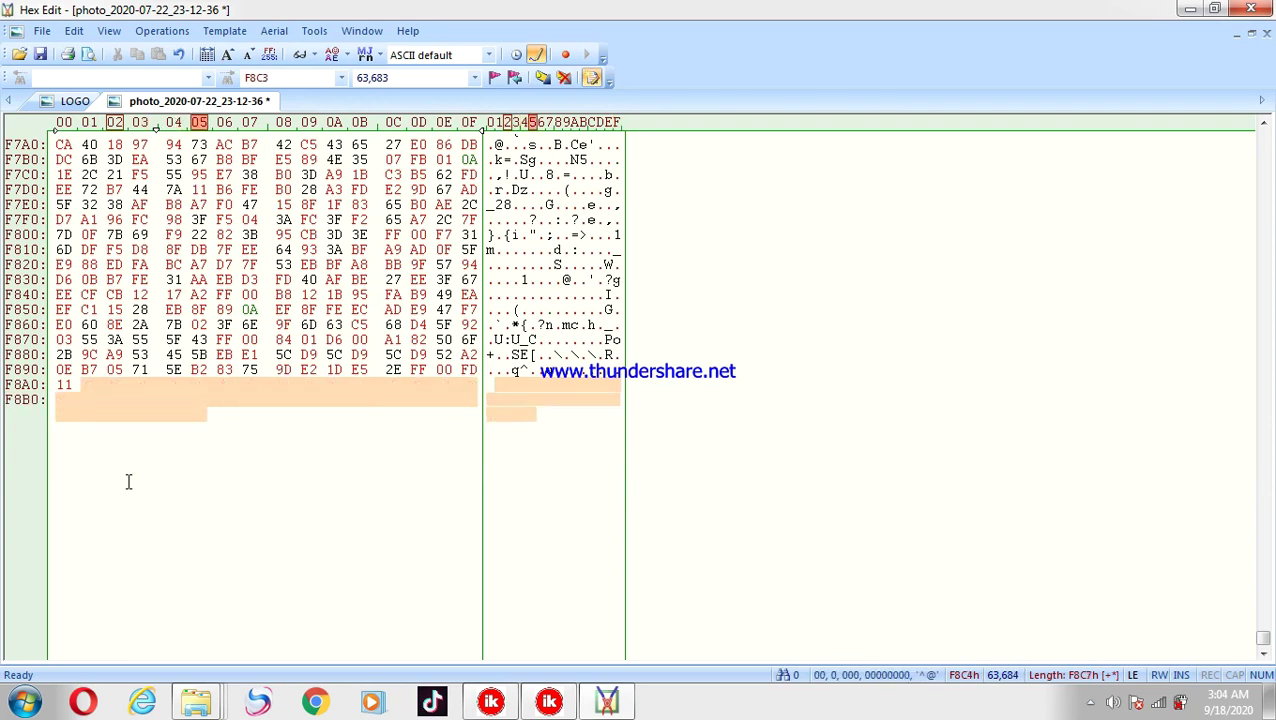
pyautogui.write('00000000000000000000000000000000000000000000000000000000000000')
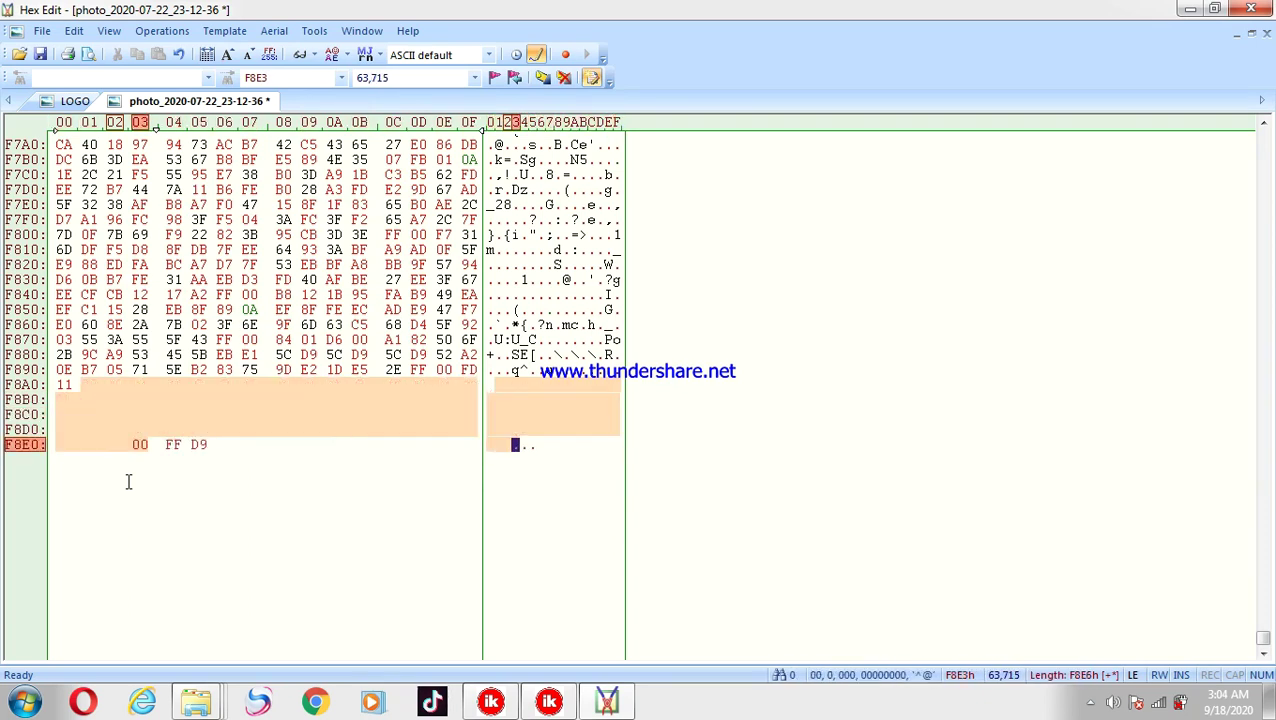
pyautogui.write('00')
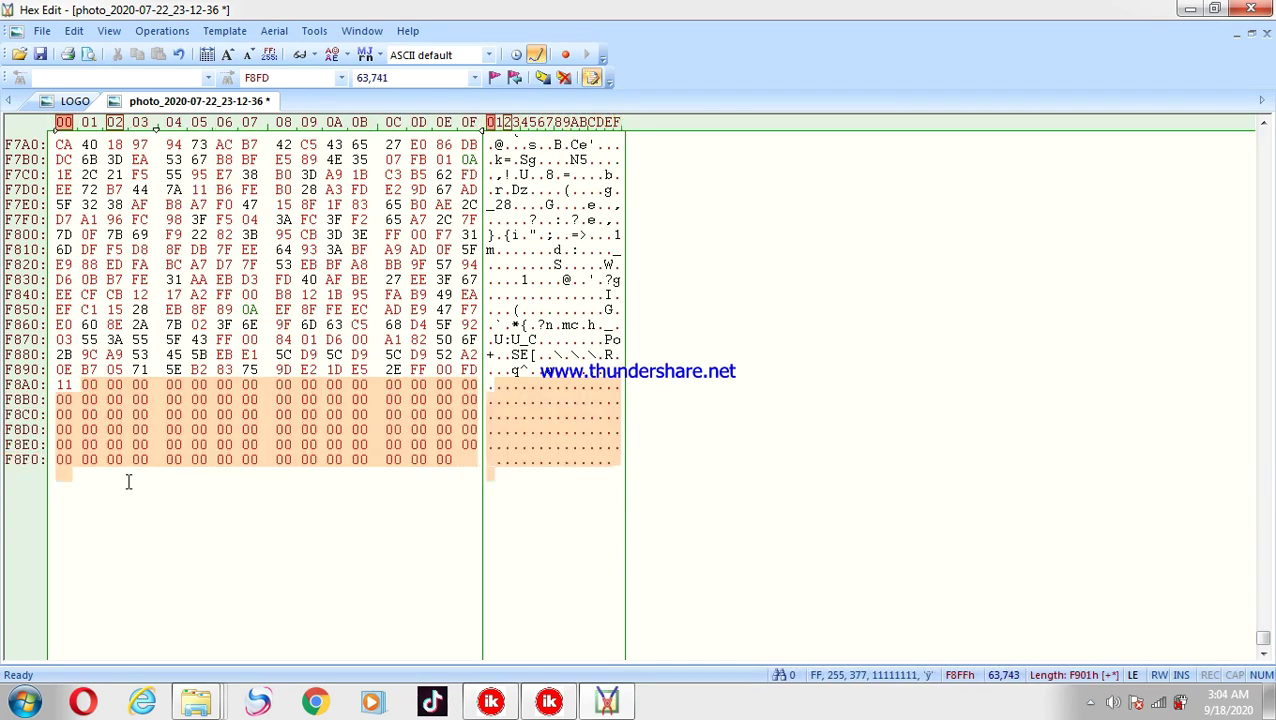
pyautogui.write('0000000000000000000000000000000000000000000000000000000000000000000000000000000000000000000000000000000000000000')
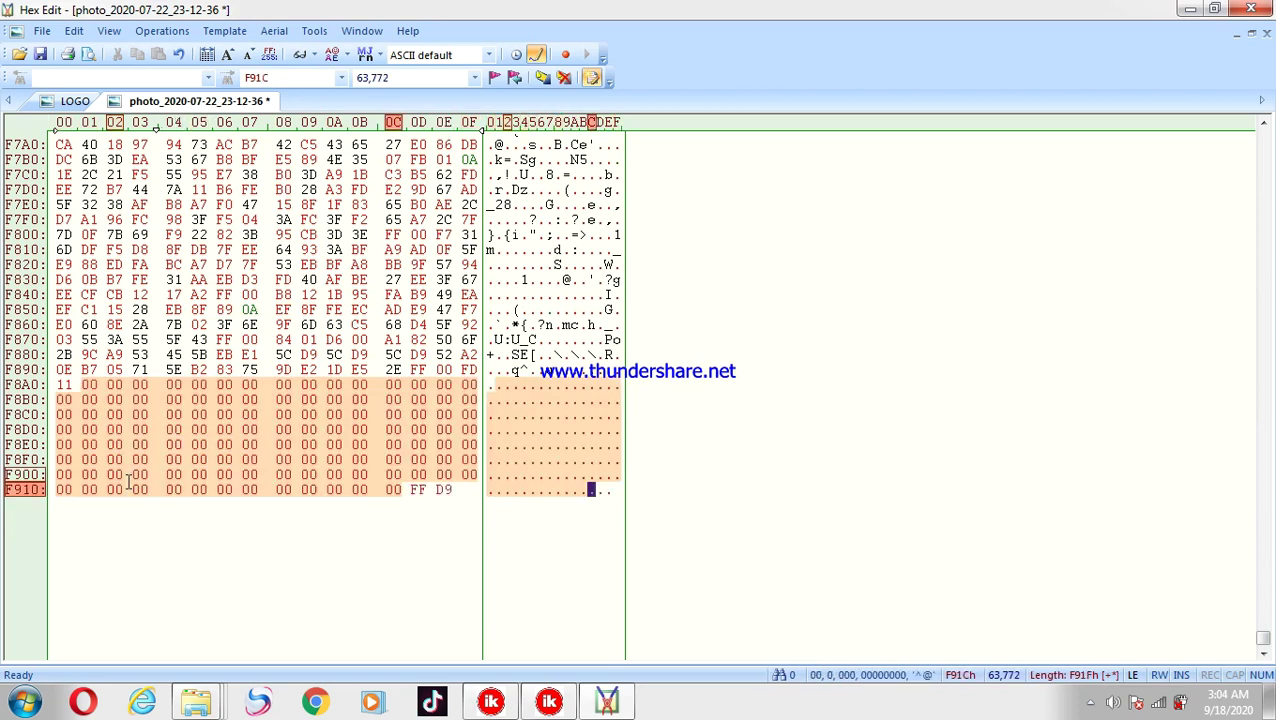
pyautogui.write('00000000000000000000000000000000000000000000000000000000')
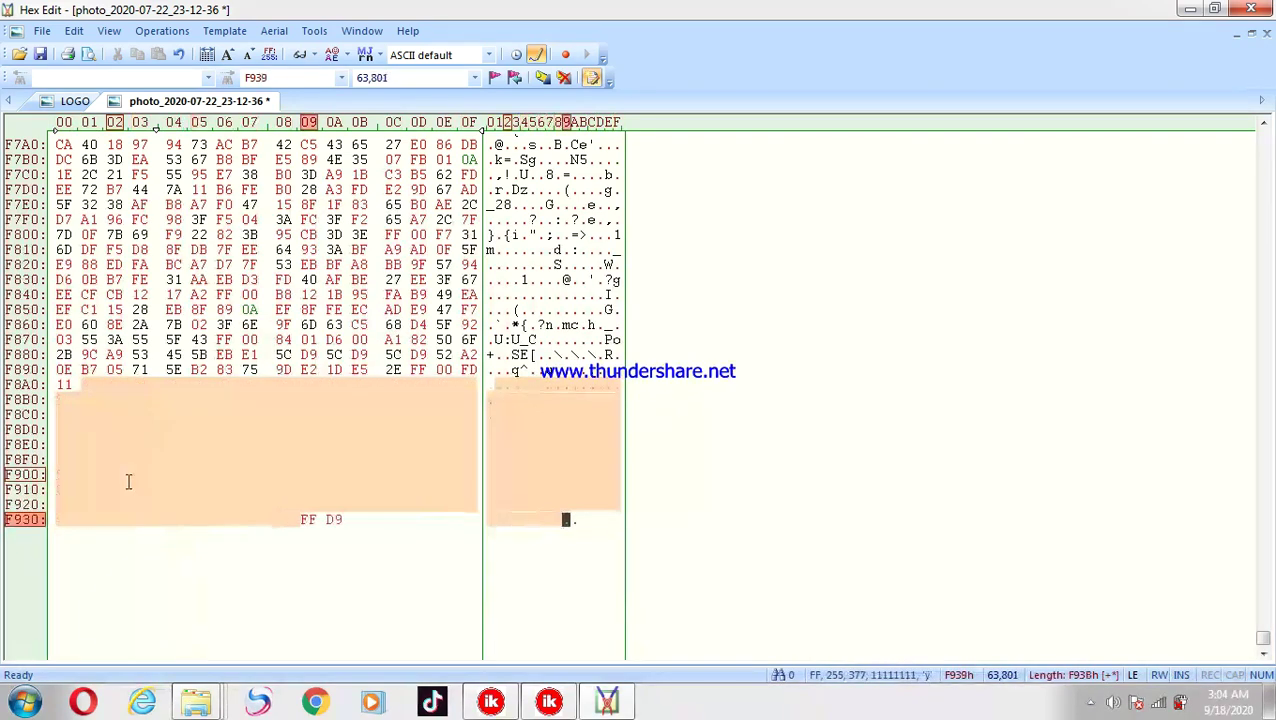
pyautogui.write('00000000000000000000000000000000000000000000000000000000')
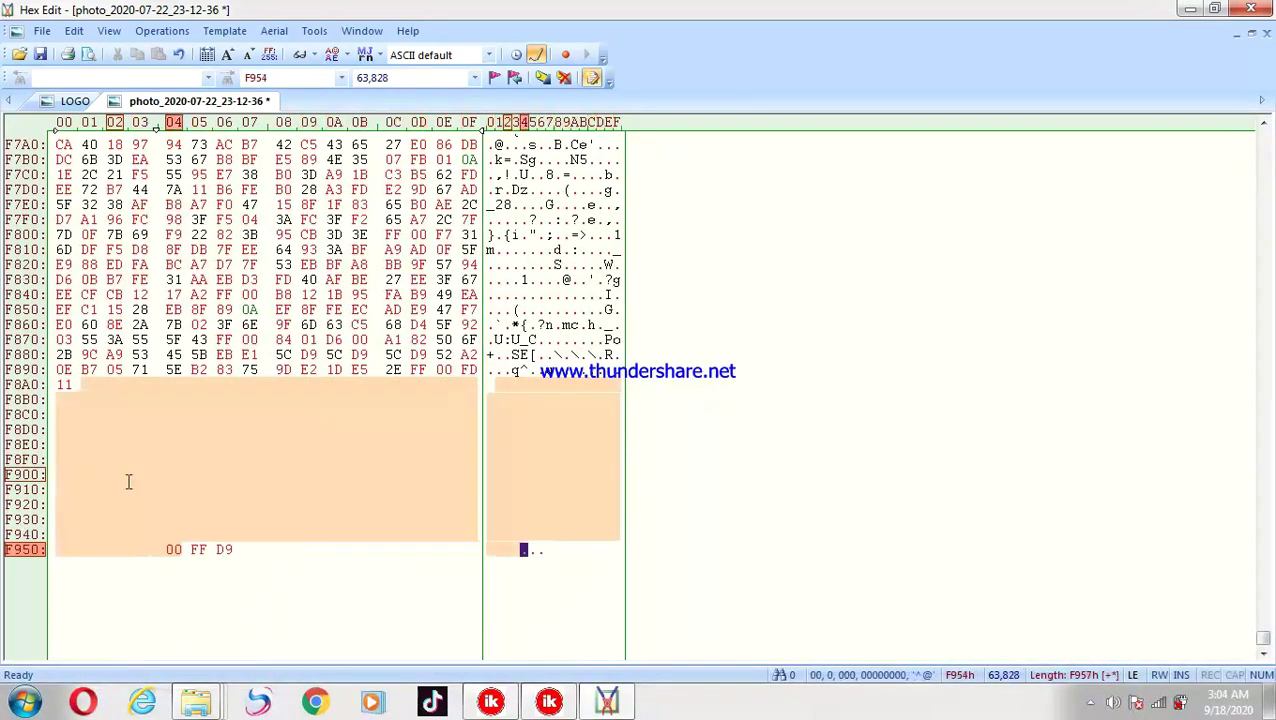
pyautogui.write('0000000000000000000000000000000000000000000000000000000000')
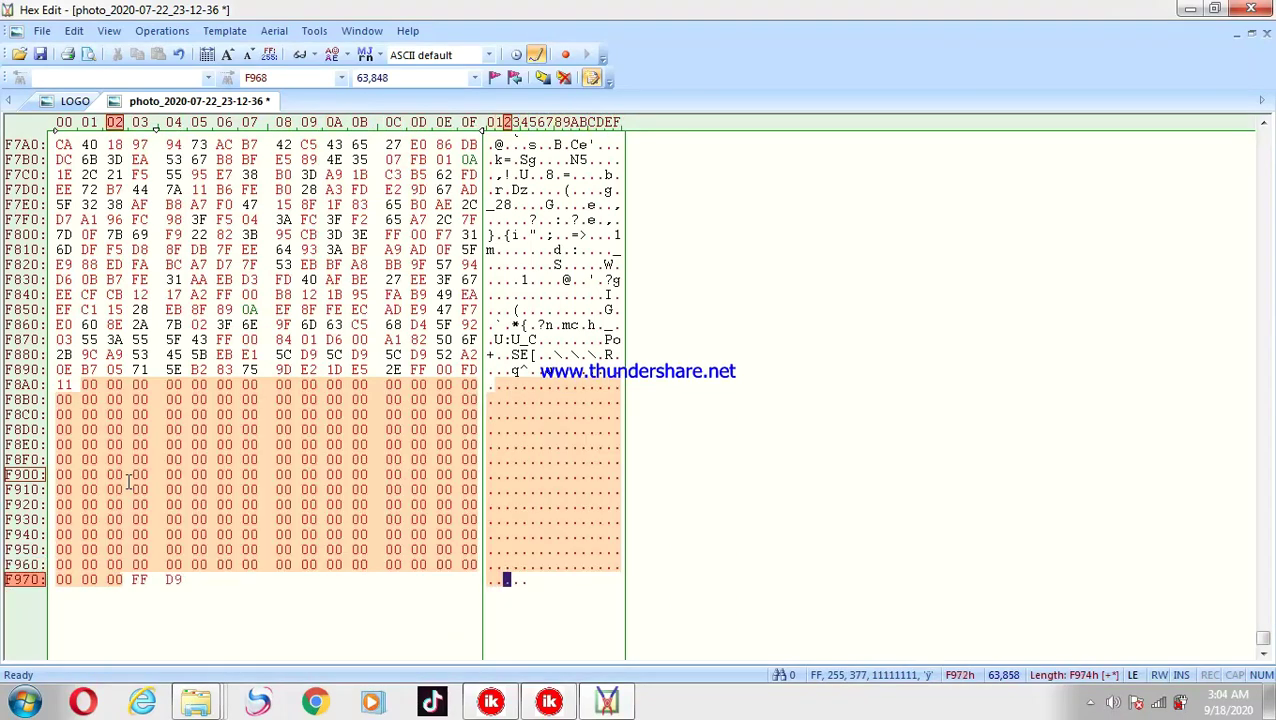
pyautogui.write('0000000000000000000000000000000000000000000000000000000000')
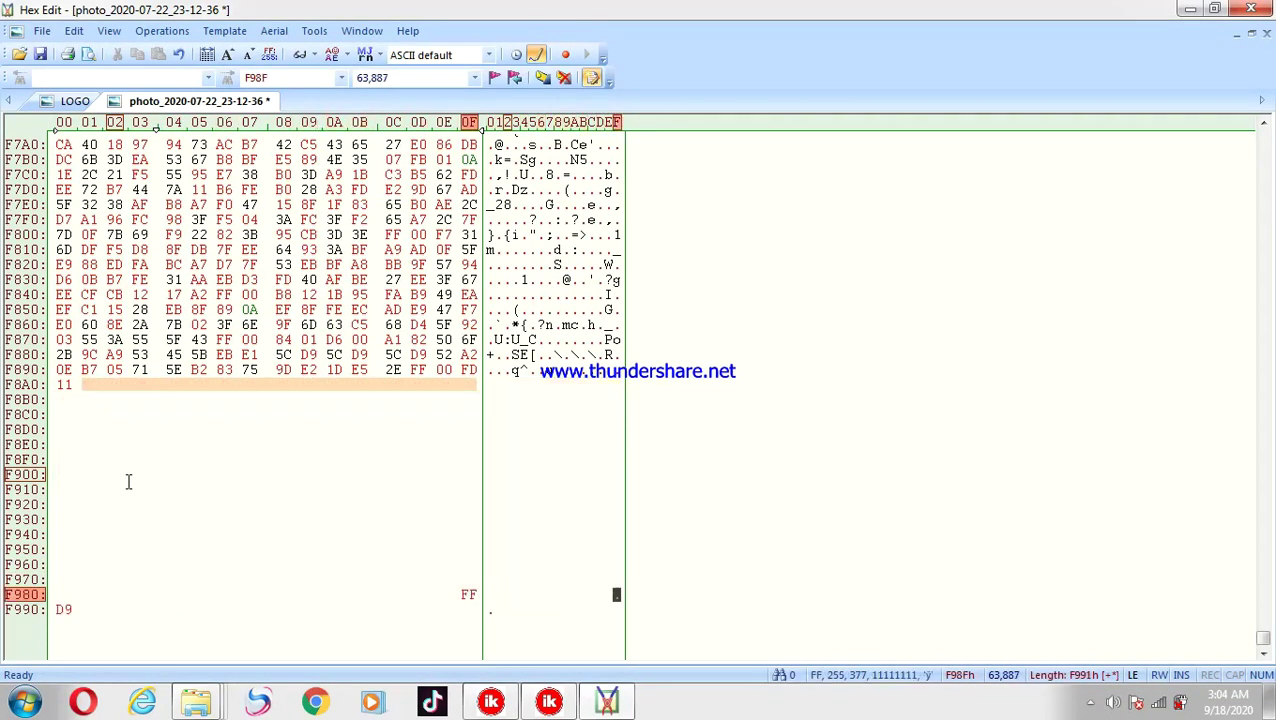
pyautogui.write('0000000000000000000000000000000000000000000000000000')
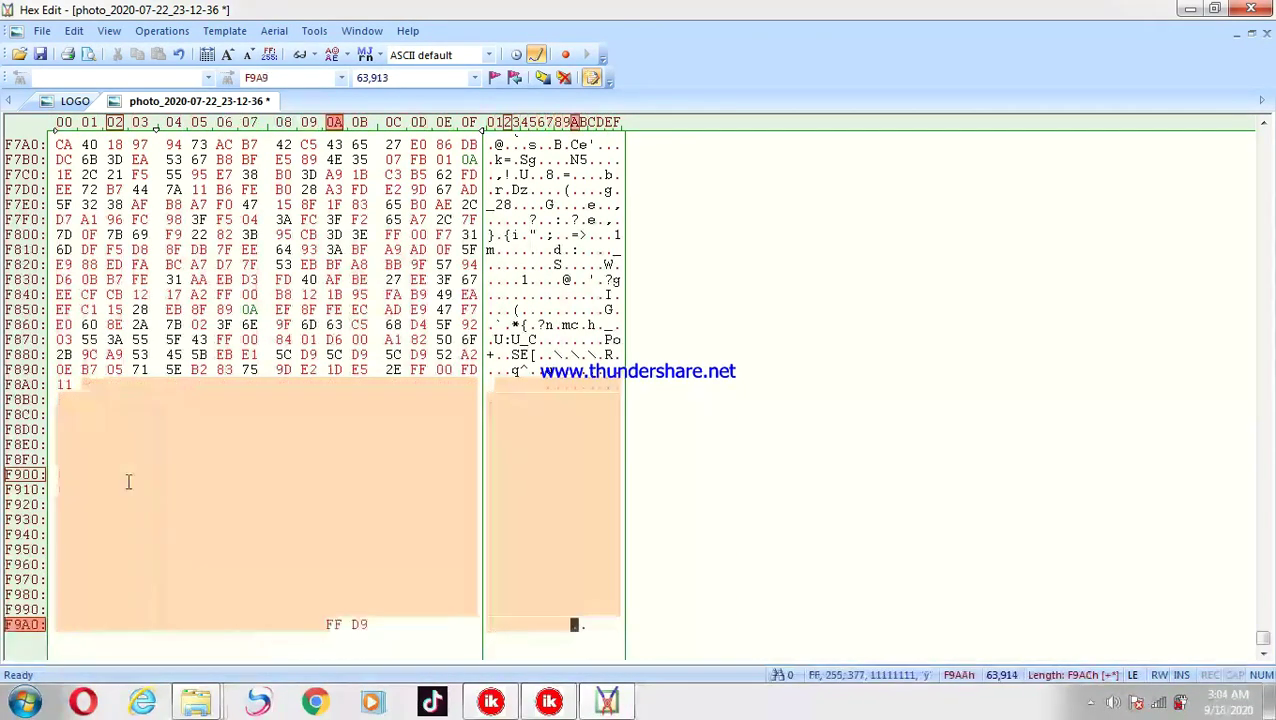
pyautogui.write('0000000000000000000000000000000000000000000000000000000000000000000000000000000000000000000000000000000000000000000000000000000000000000000000000000000000000000000000000000000000000000000000000000000000000000000000000000000000')
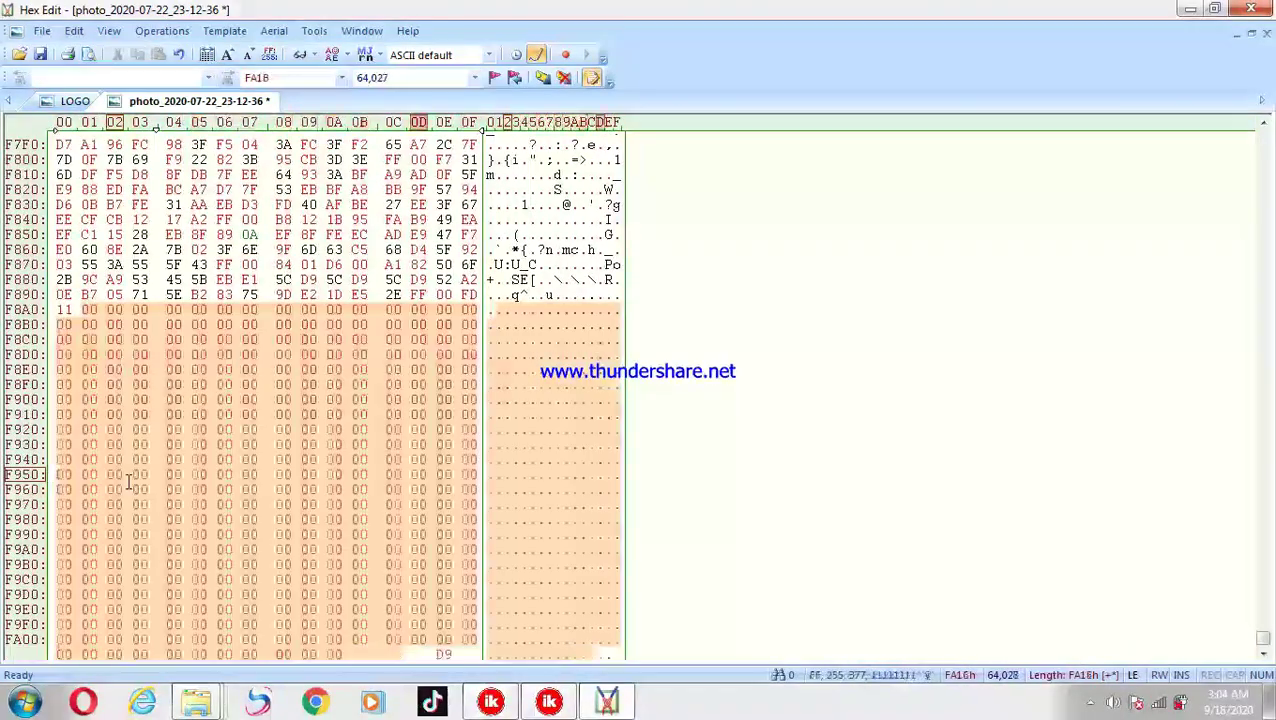
pyautogui.write('00')
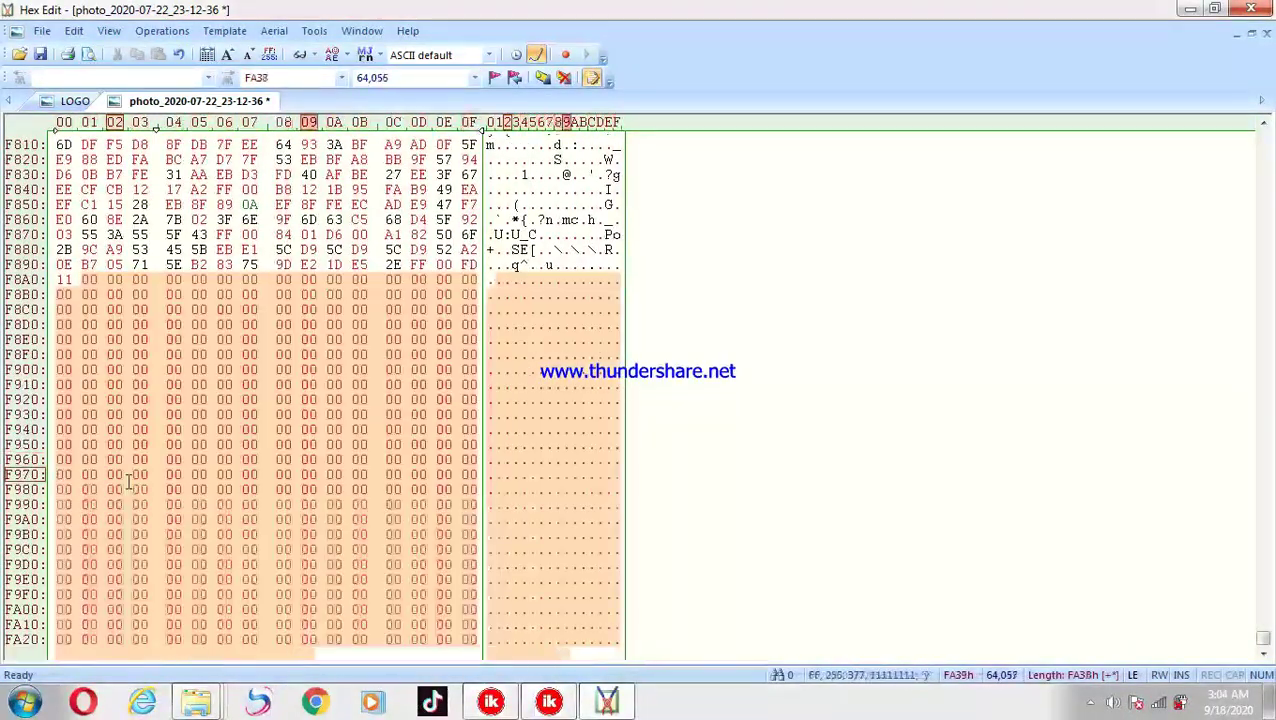
pyautogui.write('00000000000000000000000000000000000000000000000000000000000000000000000000000000000000000000000000000000000000000000000000000000')
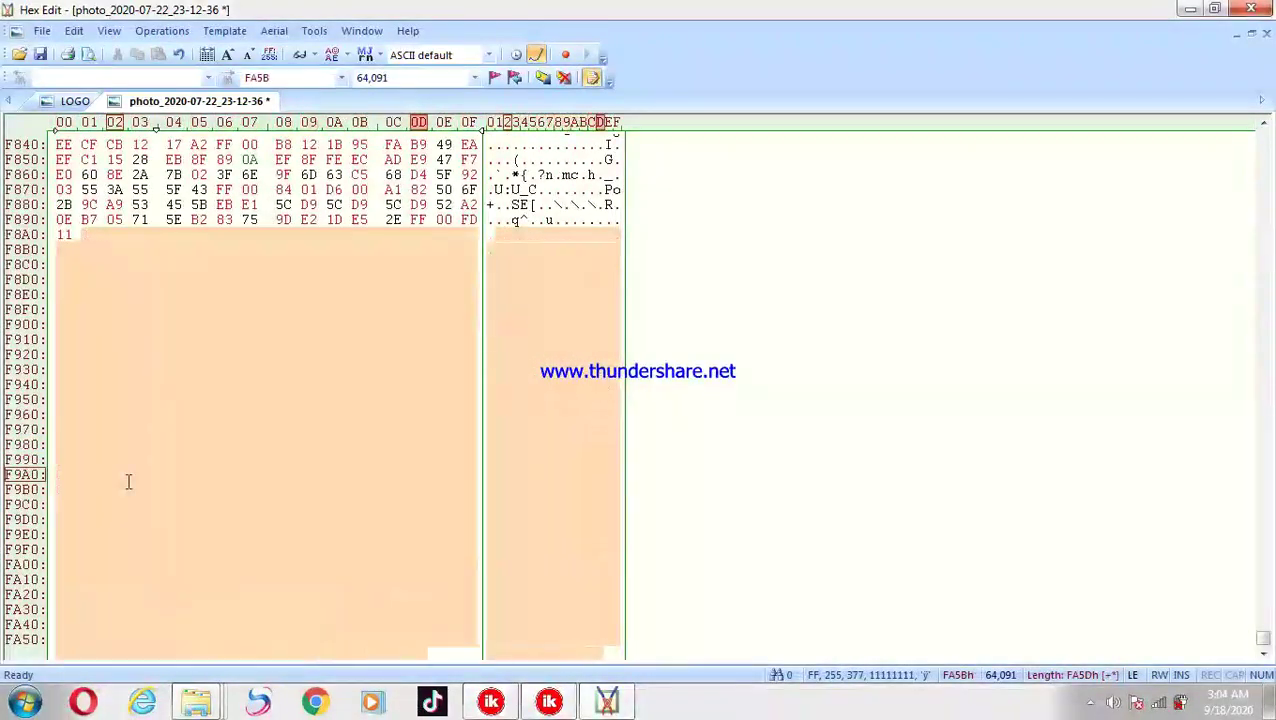
pyautogui.write('000000000000000000000000000000000000000000000000000000000000000000000000000000000000000000000000000000')
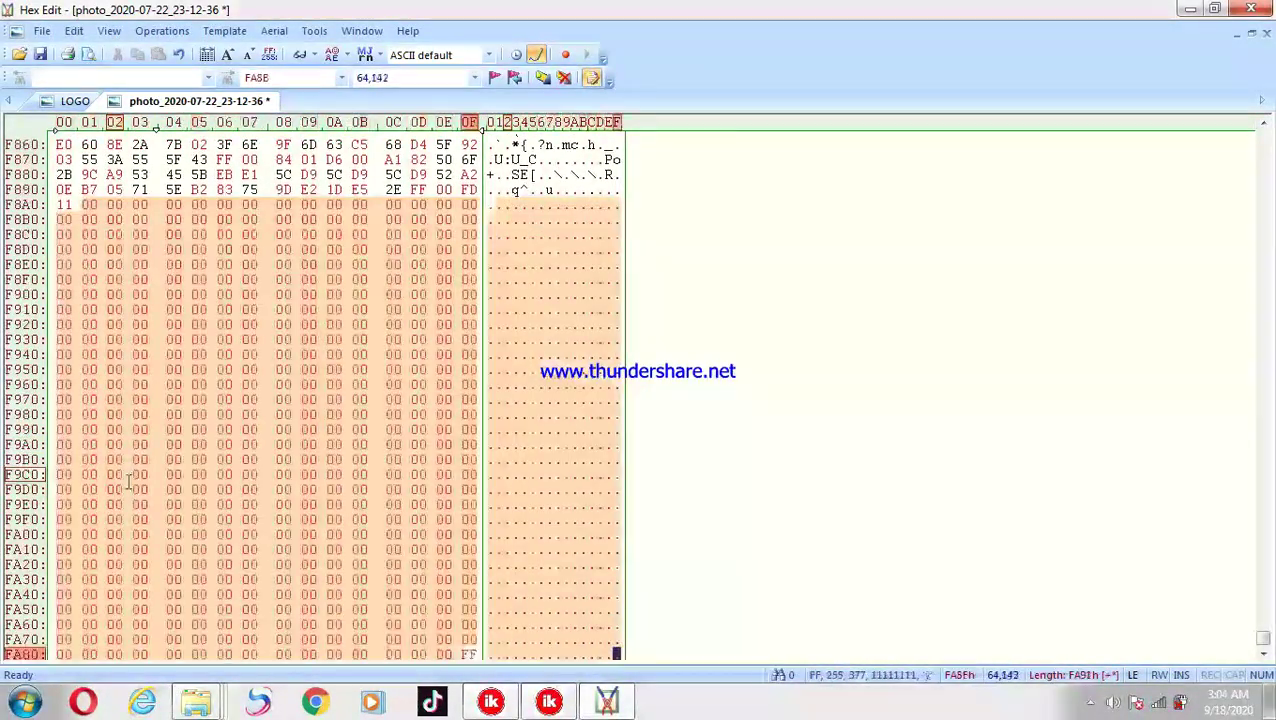
pyautogui.write('000000000000000000000000000000')
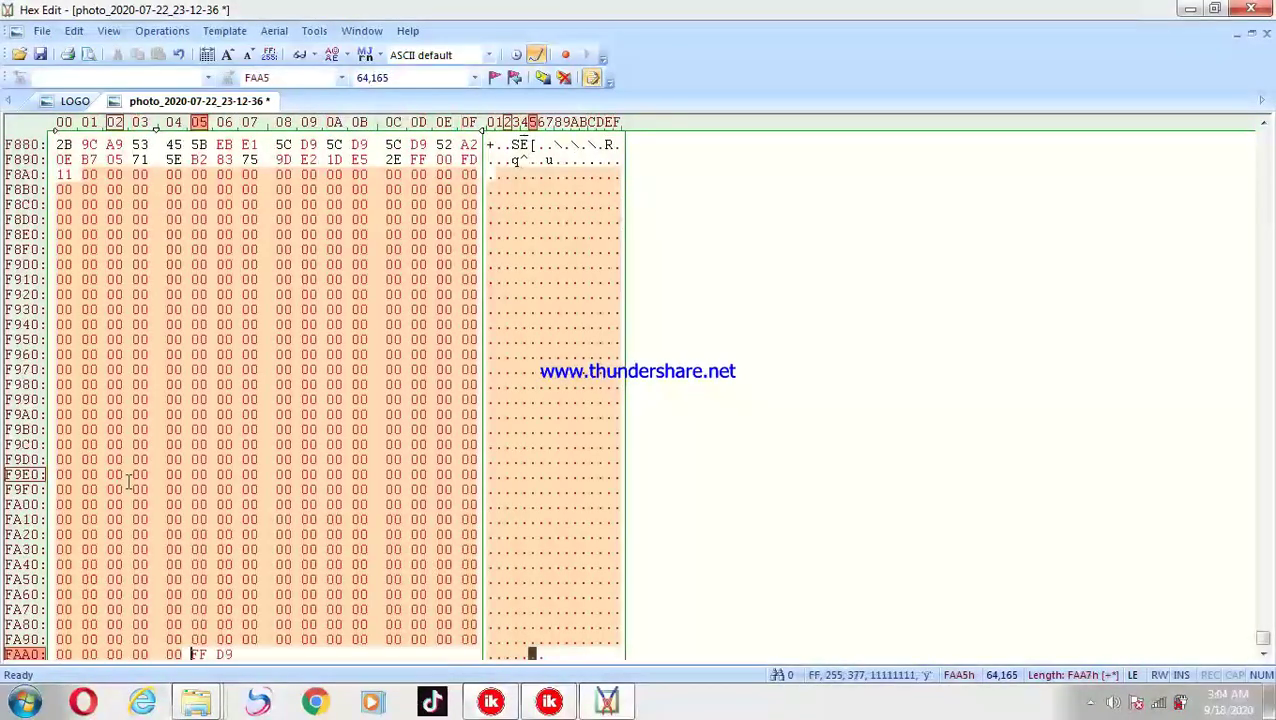
pyautogui.write('000000000000')
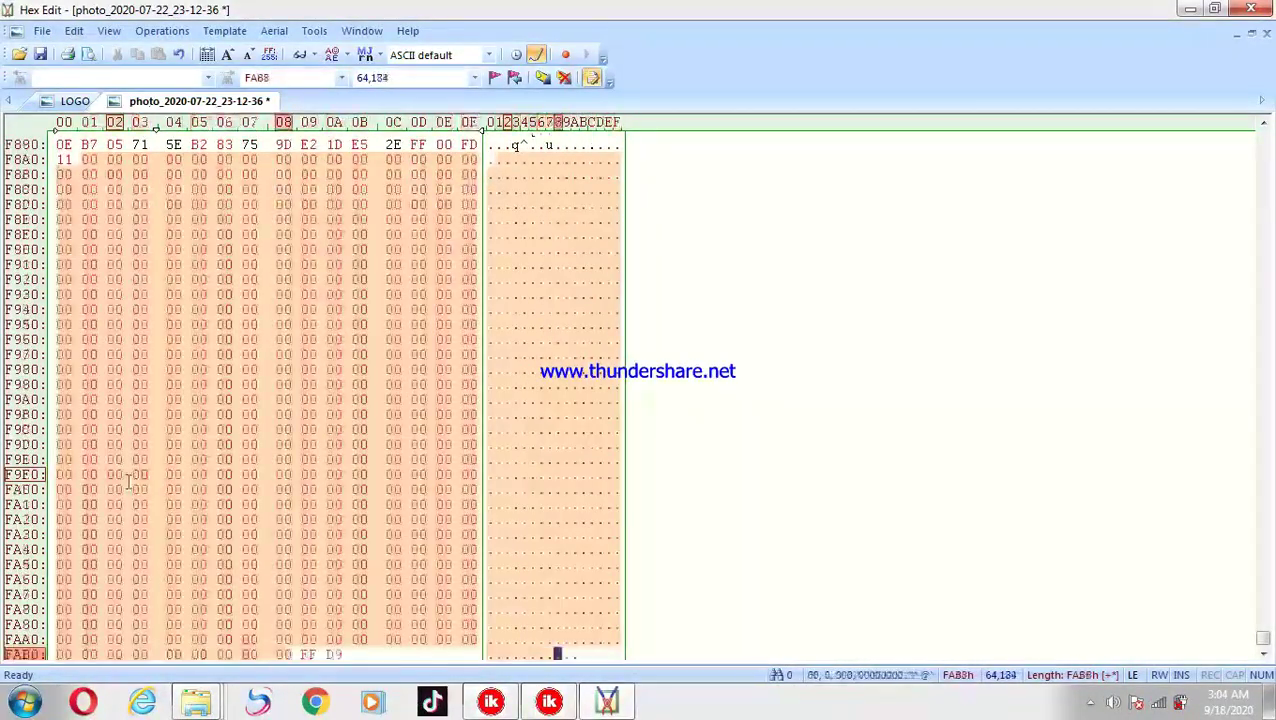
pyautogui.write('00000000000000')
pyautogui.hotkey('ctrl', 'v')
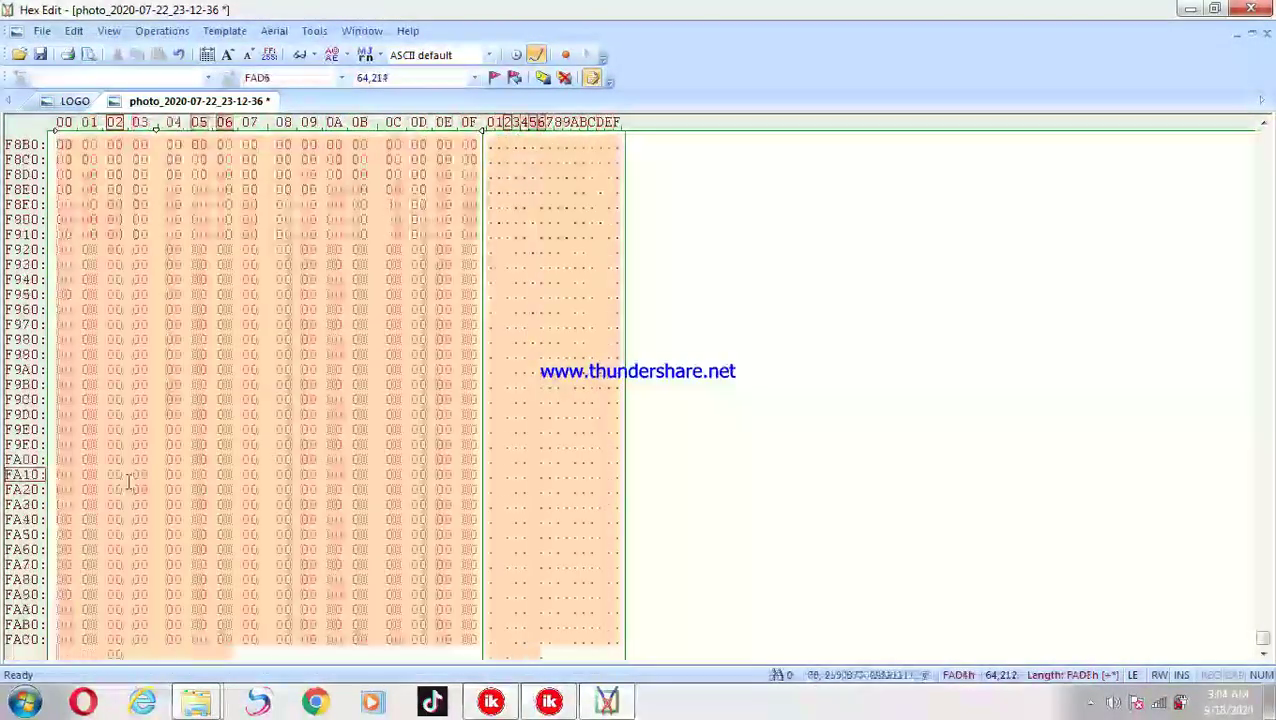
pyautogui.hotkey('ctrl', 'v')
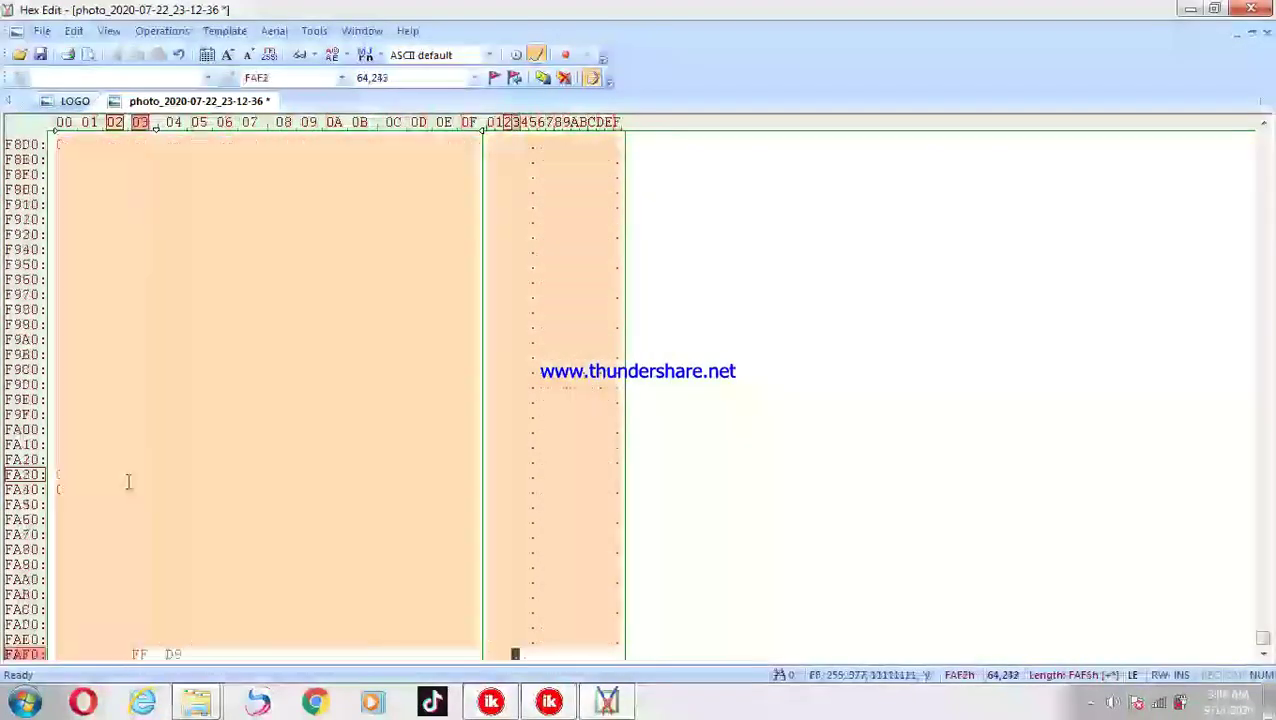
pyautogui.hotkey('ctrl', 'v')
pyautogui.hotkey('ctrl', 'v')
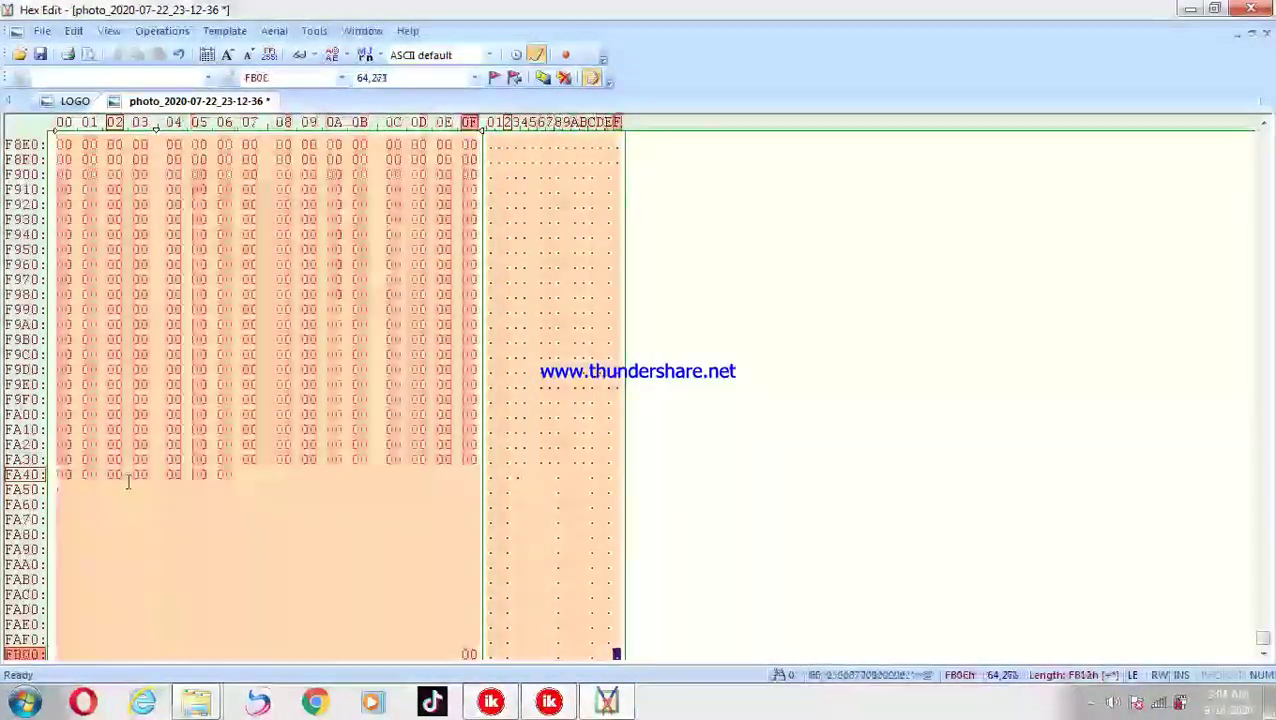
pyautogui.hotkey('ctrl', 'v')
pyautogui.hotkey('ctrl', 'v')
pyautogui.hotkey('ctrl', 'v')
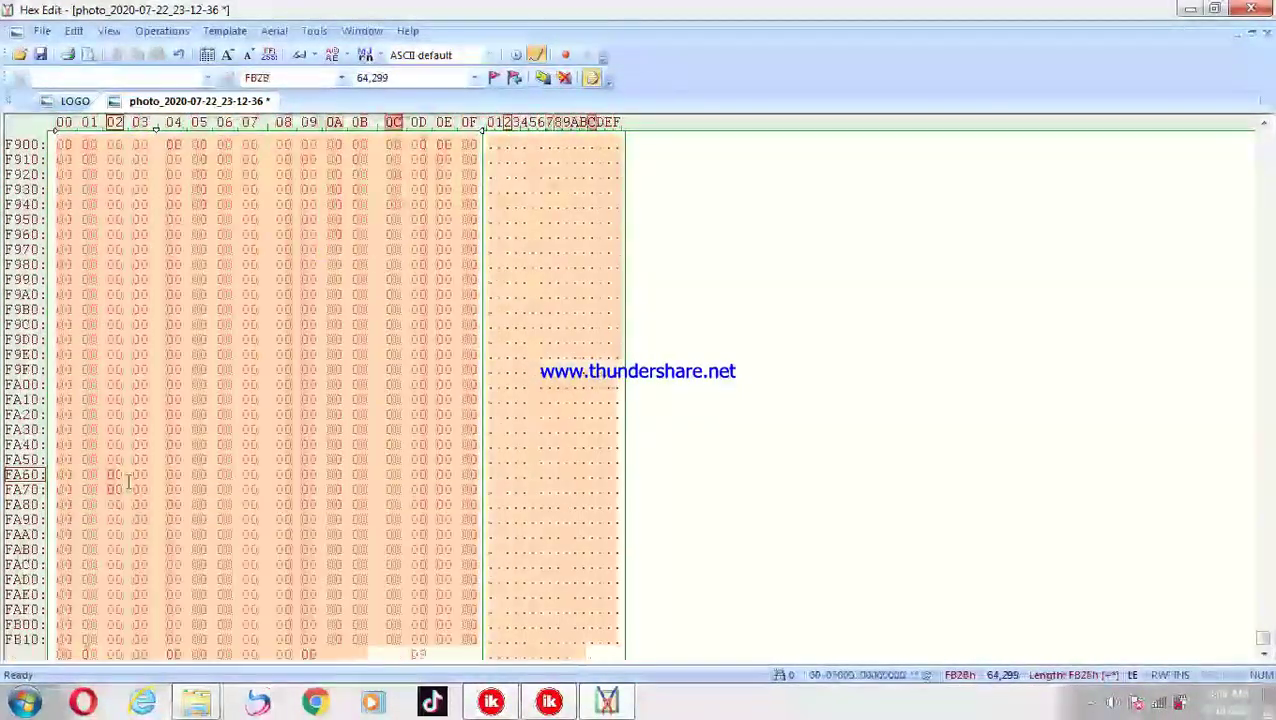
pyautogui.hotkey('ctrl', 'v')
pyautogui.hotkey('ctrl', 'v')
pyautogui.hotkey('ctrl', 'v')
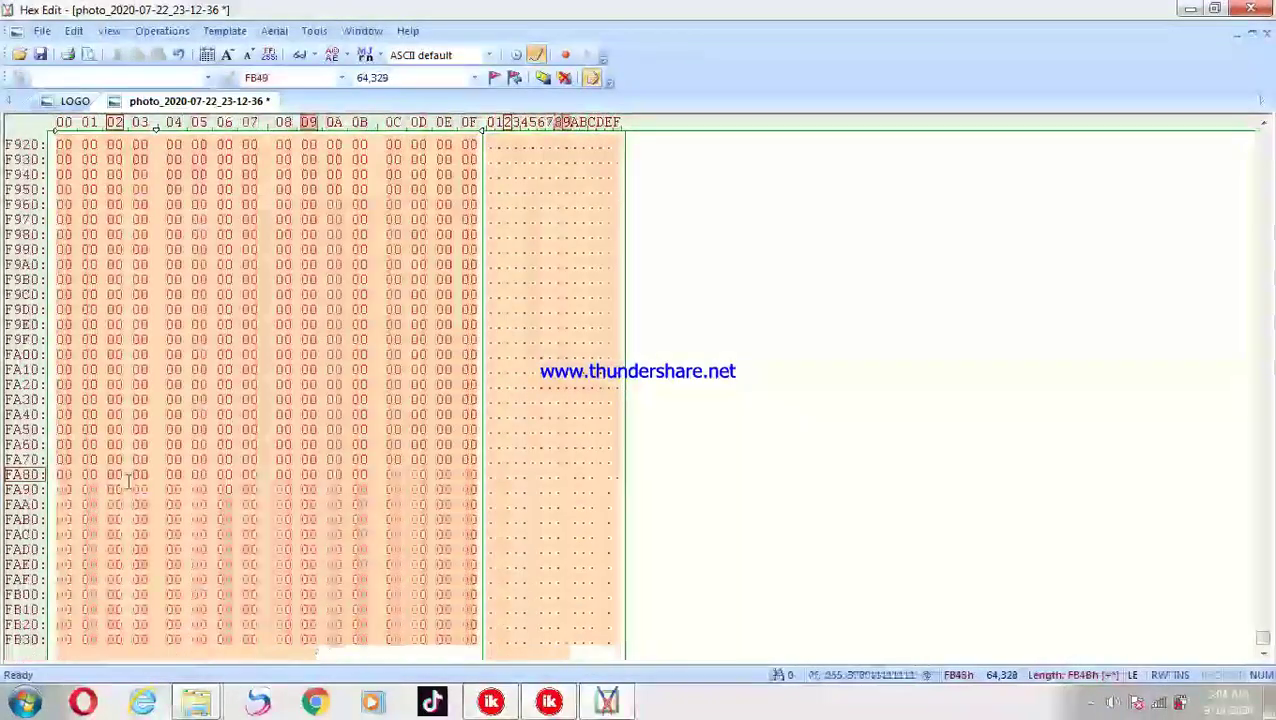
pyautogui.hotkey('ctrl', 'v')
pyautogui.hotkey('ctrl', 'v')
pyautogui.hotkey('ctrl', 'v')
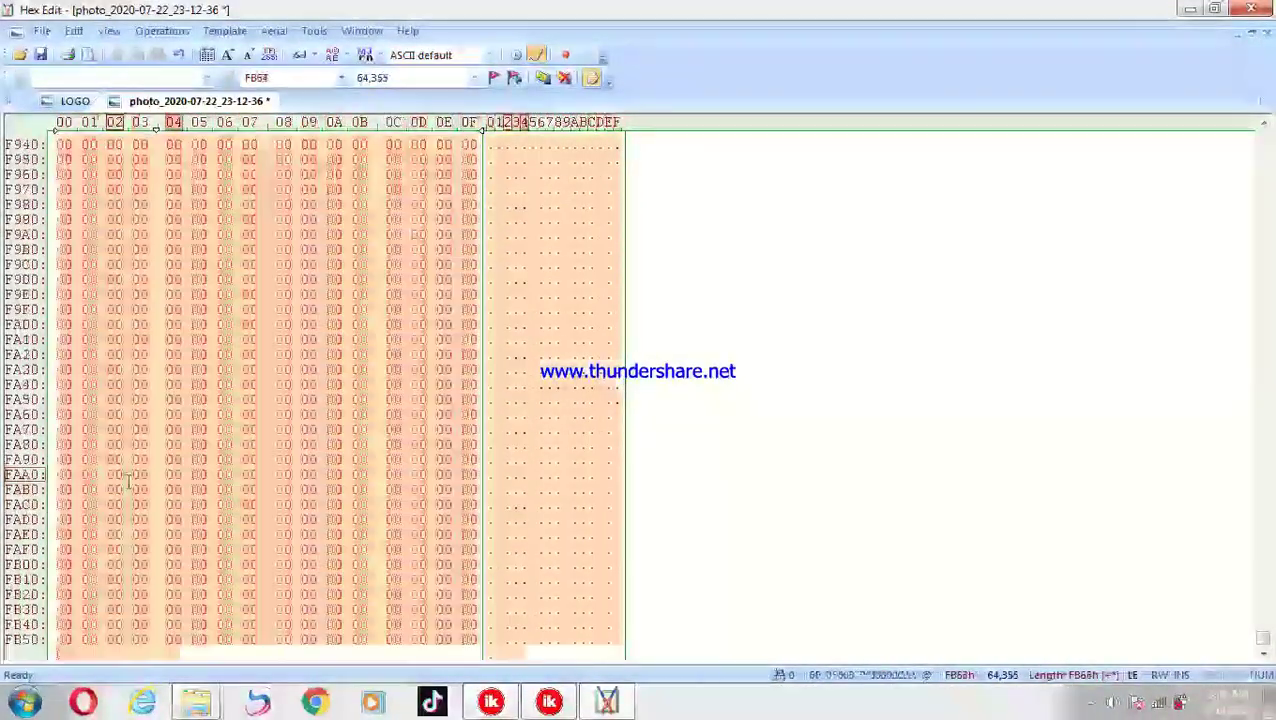
pyautogui.hotkey('ctrl', 'v')
pyautogui.hotkey('ctrl', 'v')
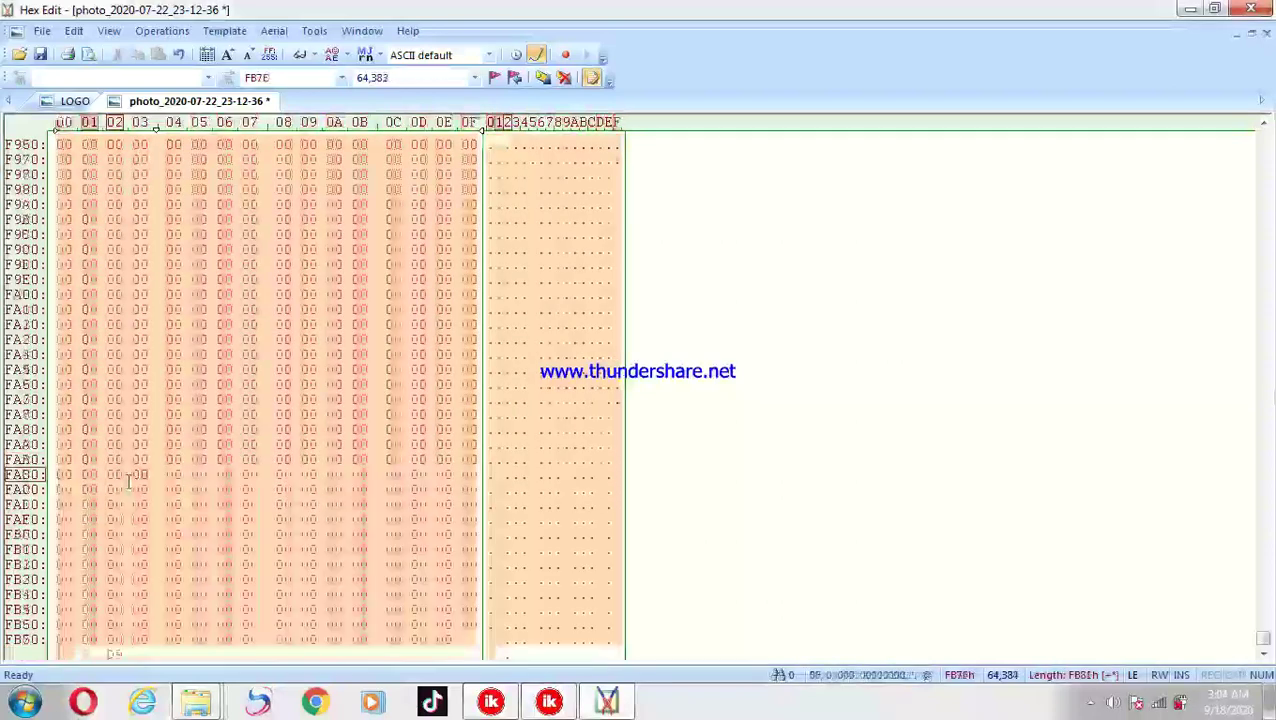
pyautogui.hotkey('ctrl', 'v')
pyautogui.hotkey('ctrl', 'v')
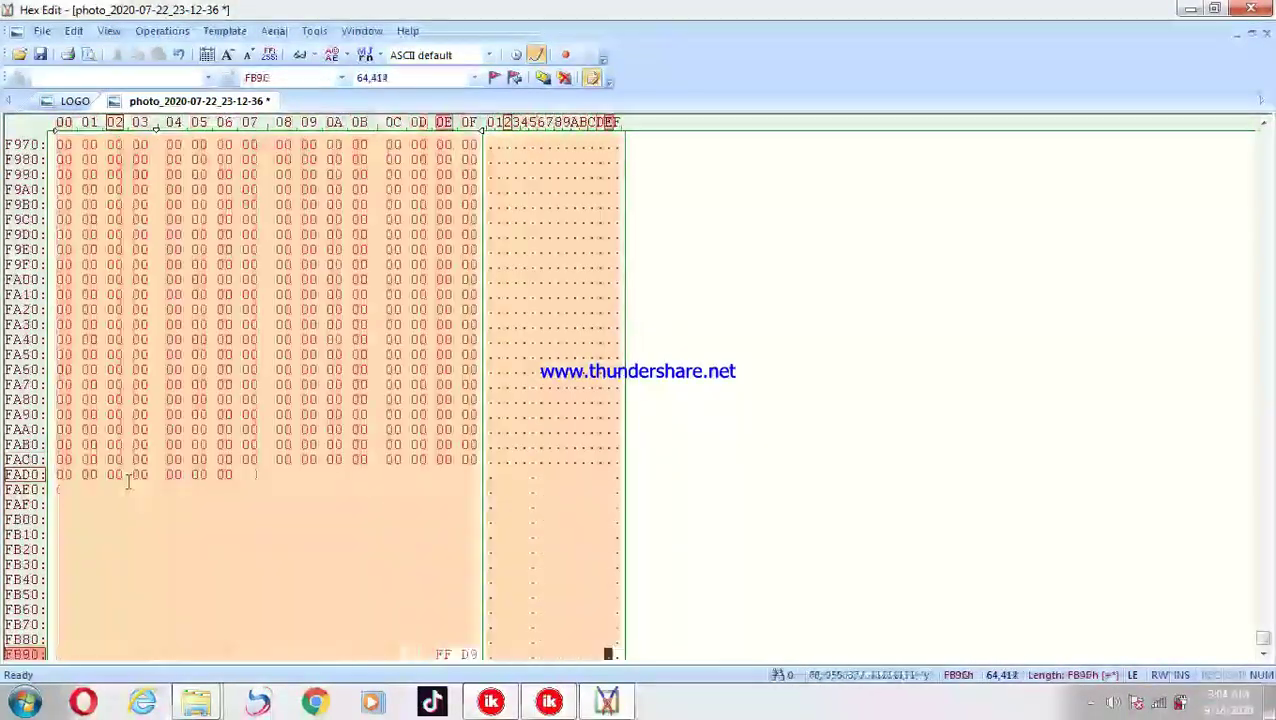
pyautogui.hotkey('ctrl', 'v')
pyautogui.hotkey('ctrl', 'v')
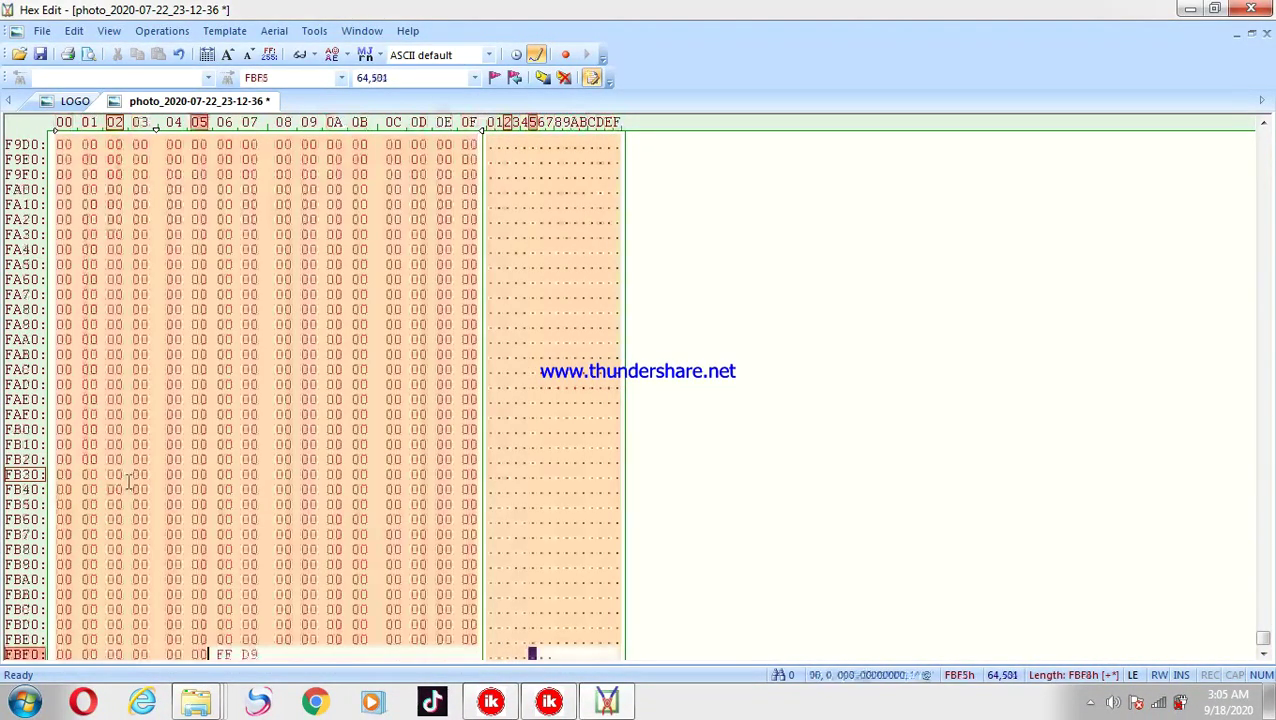
pyautogui.press('Right')
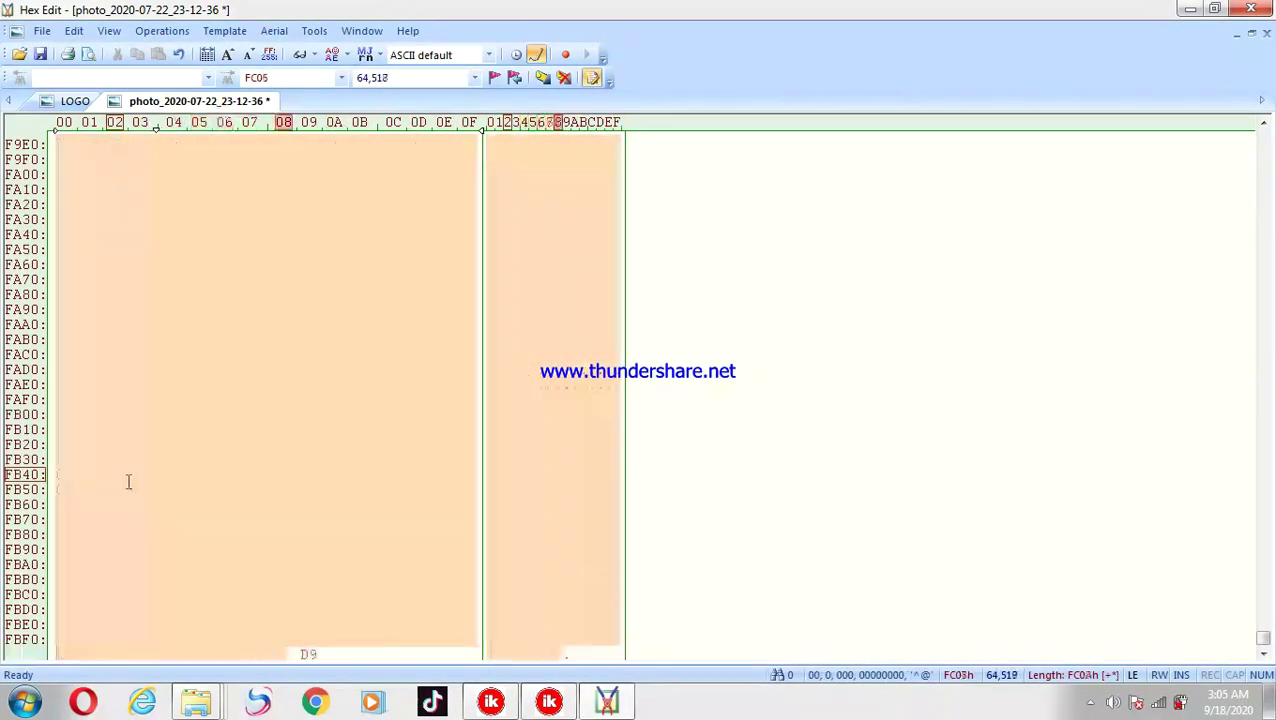
# - Continue inserting 00 padding bytes ahead of the closing FF D9 until the photo file extends past offset FE00
pyautogui.hotkey('ctrl', 'v')
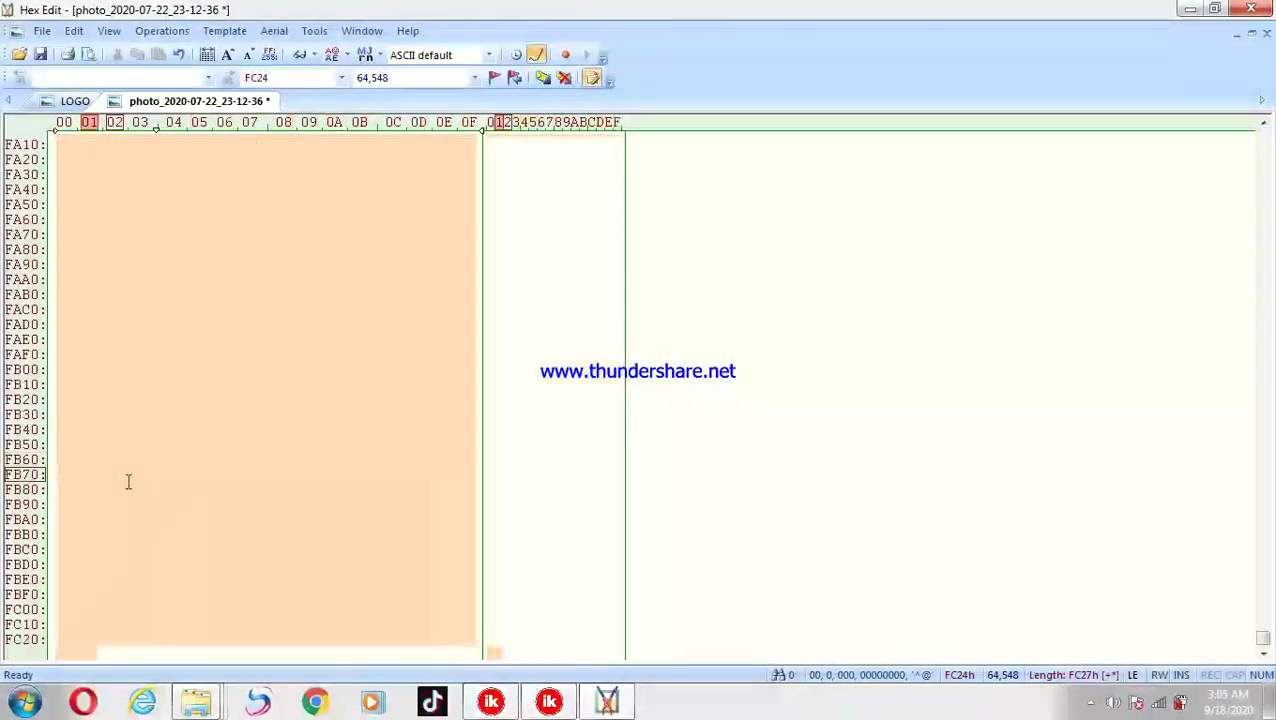
pyautogui.hotkey('ctrl', 'v')
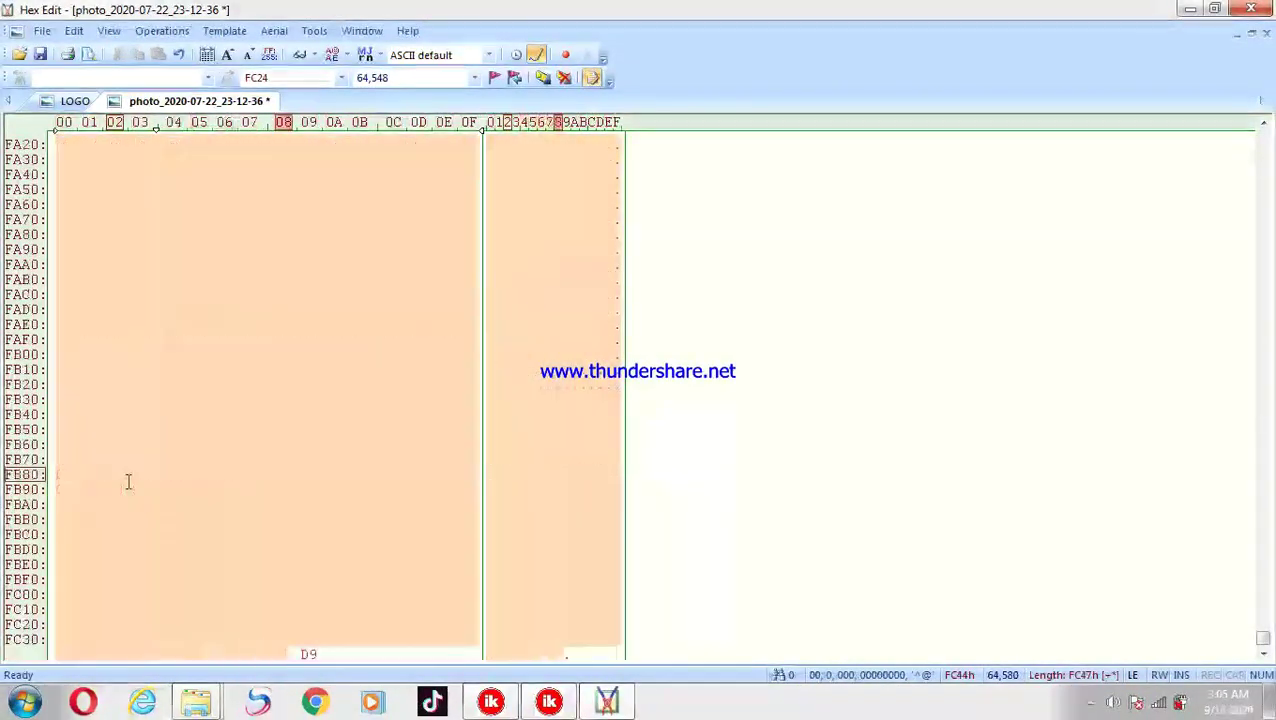
pyautogui.hotkey('ctrl', 'v')
pyautogui.hotkey('ctrl', 'v')
pyautogui.hotkey('ctrl', 'v')
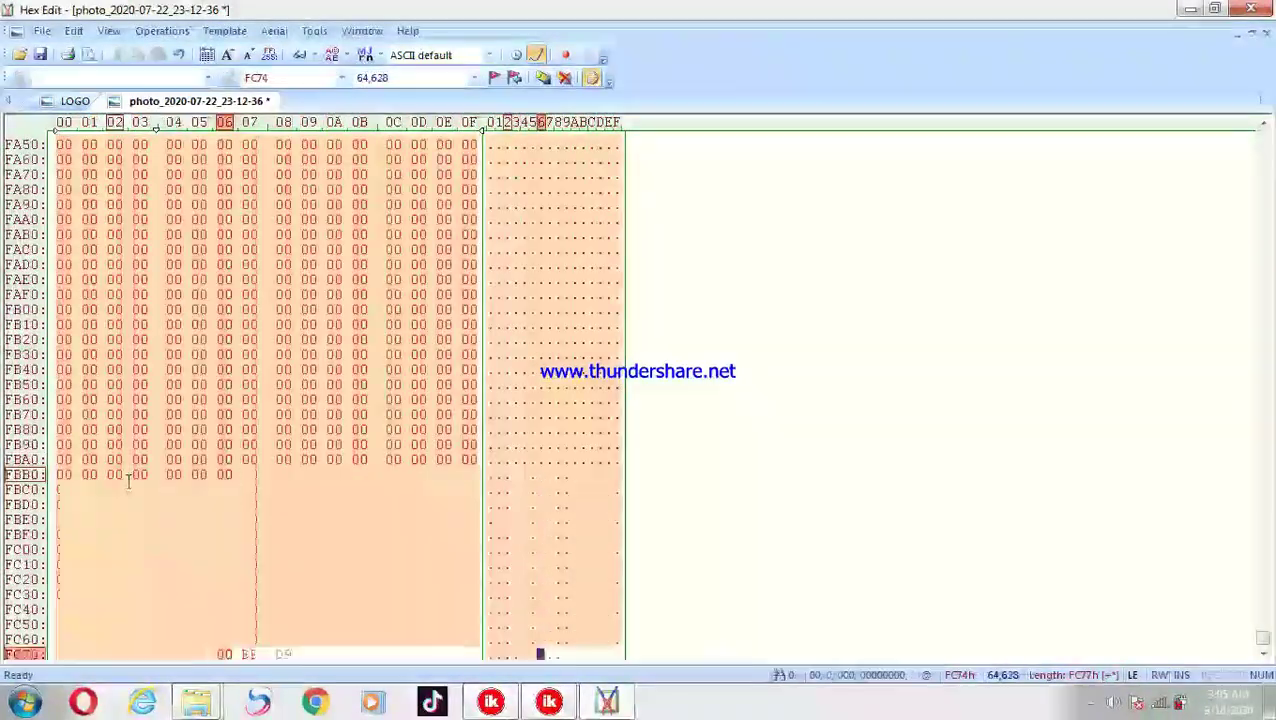
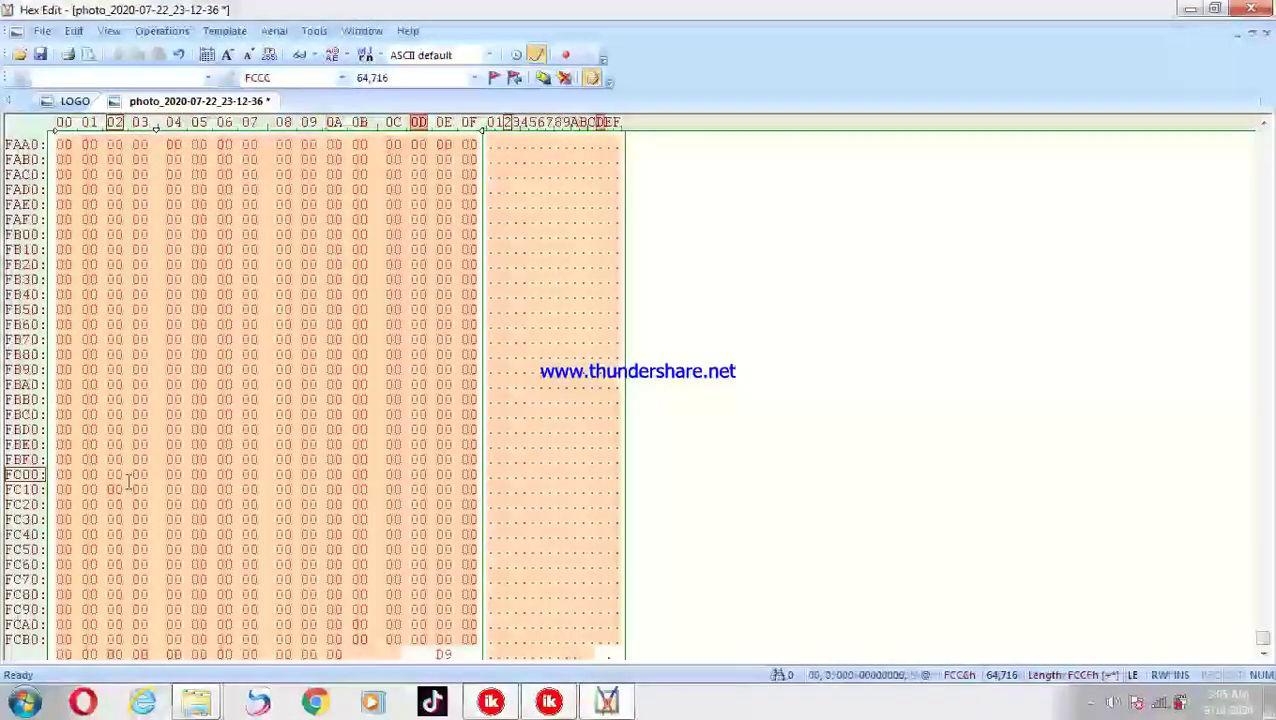
pyautogui.hotkey('ctrl', 'v')
pyautogui.hotkey('ctrl', 'v')
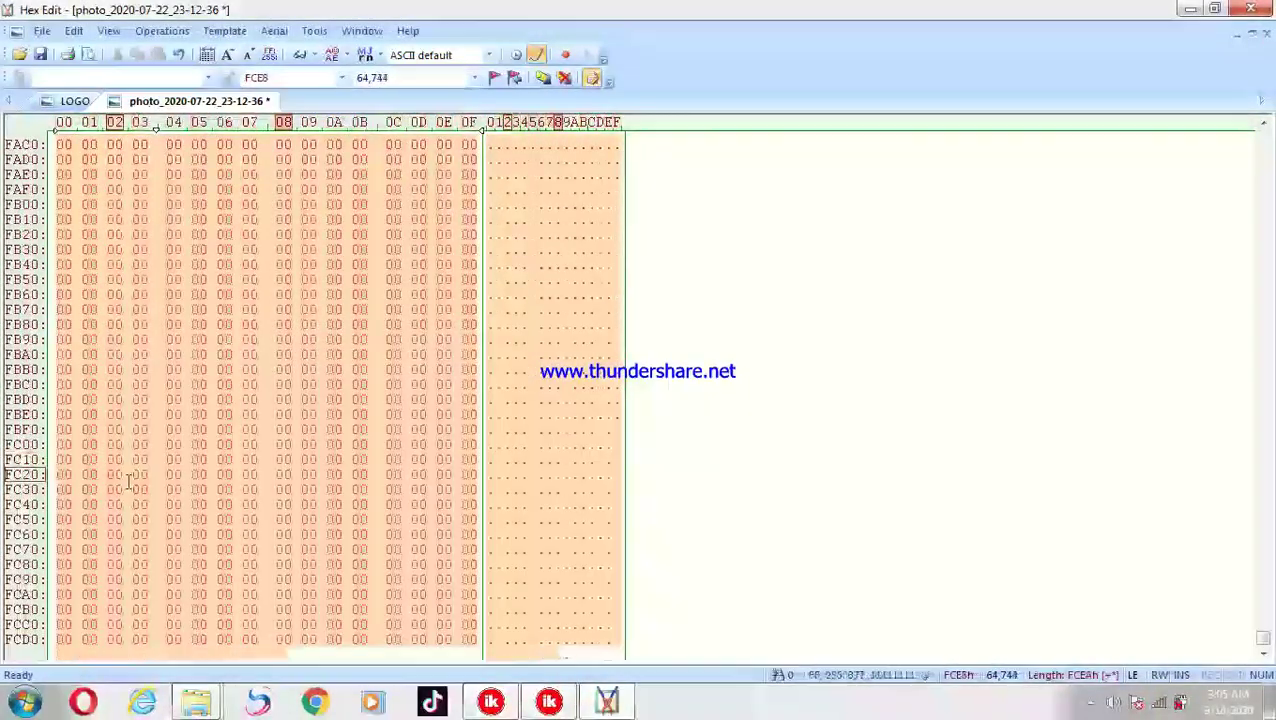
pyautogui.hotkey('ctrl', 'z')
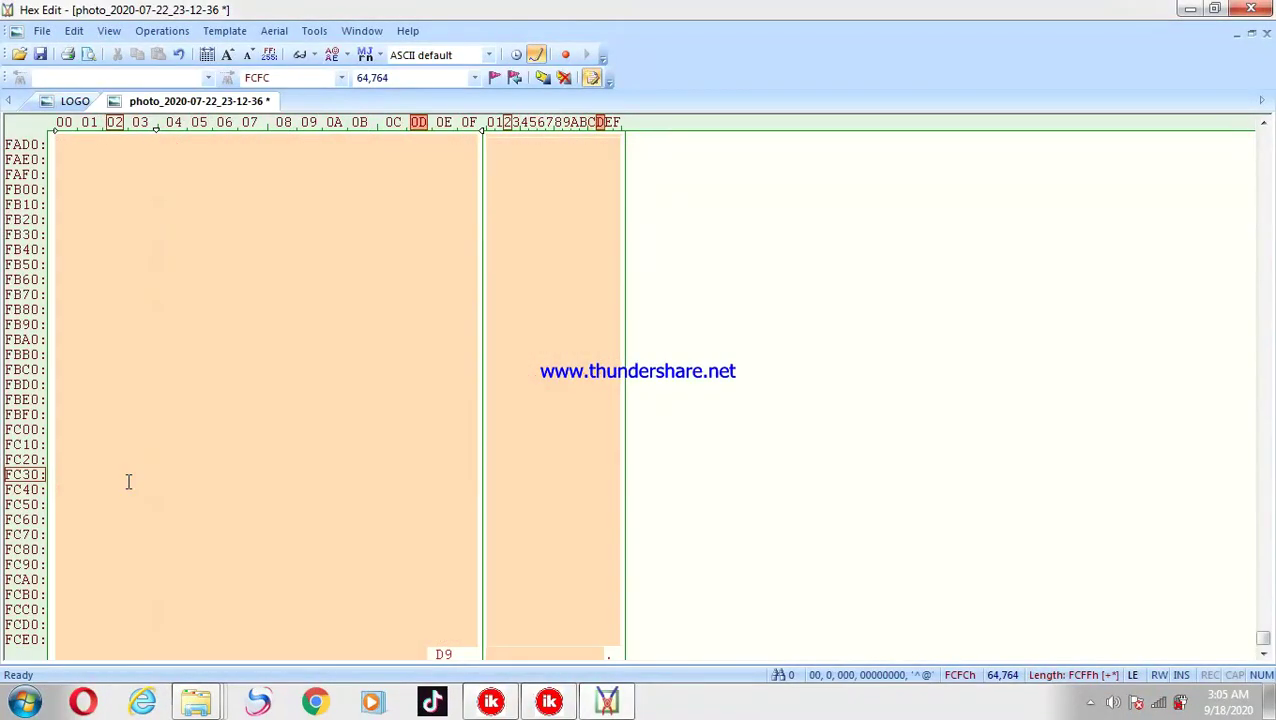
pyautogui.hotkey('ctrl', 'v')
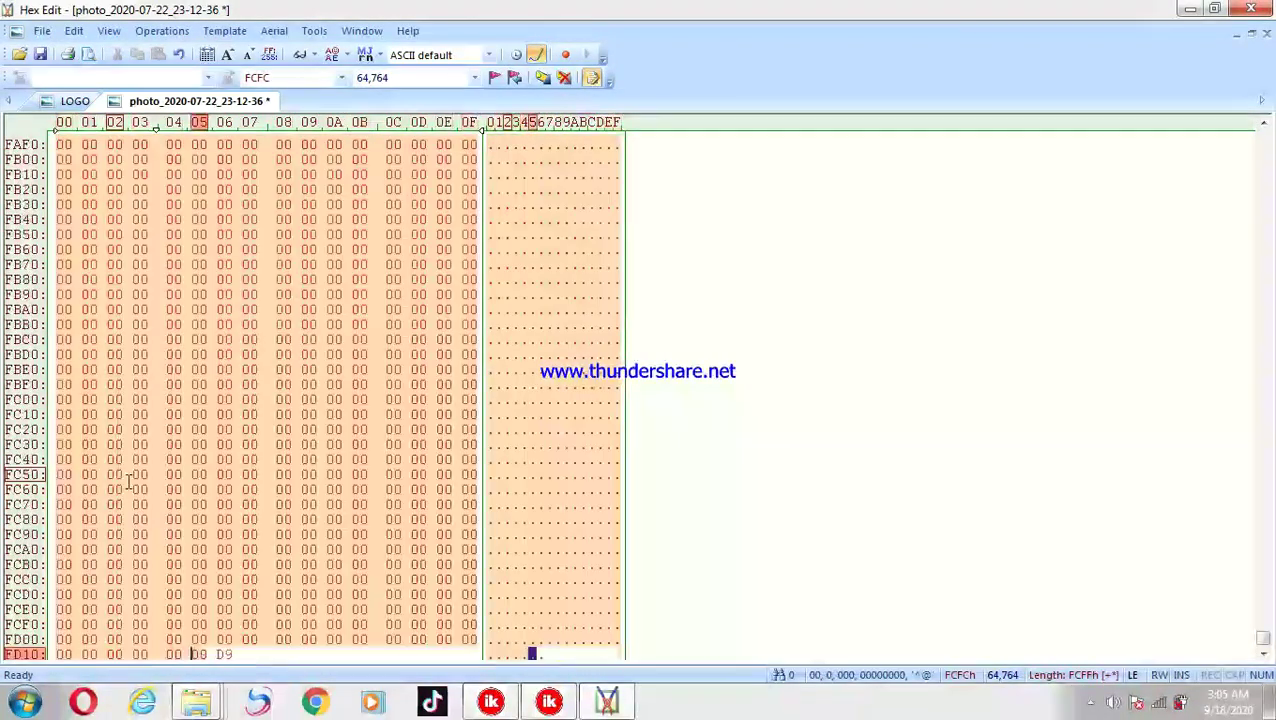
pyautogui.write('0000000000000000000000000000000000000000000000000000000000000000000000000000000000000000000000000000000000000000000000000000000000')
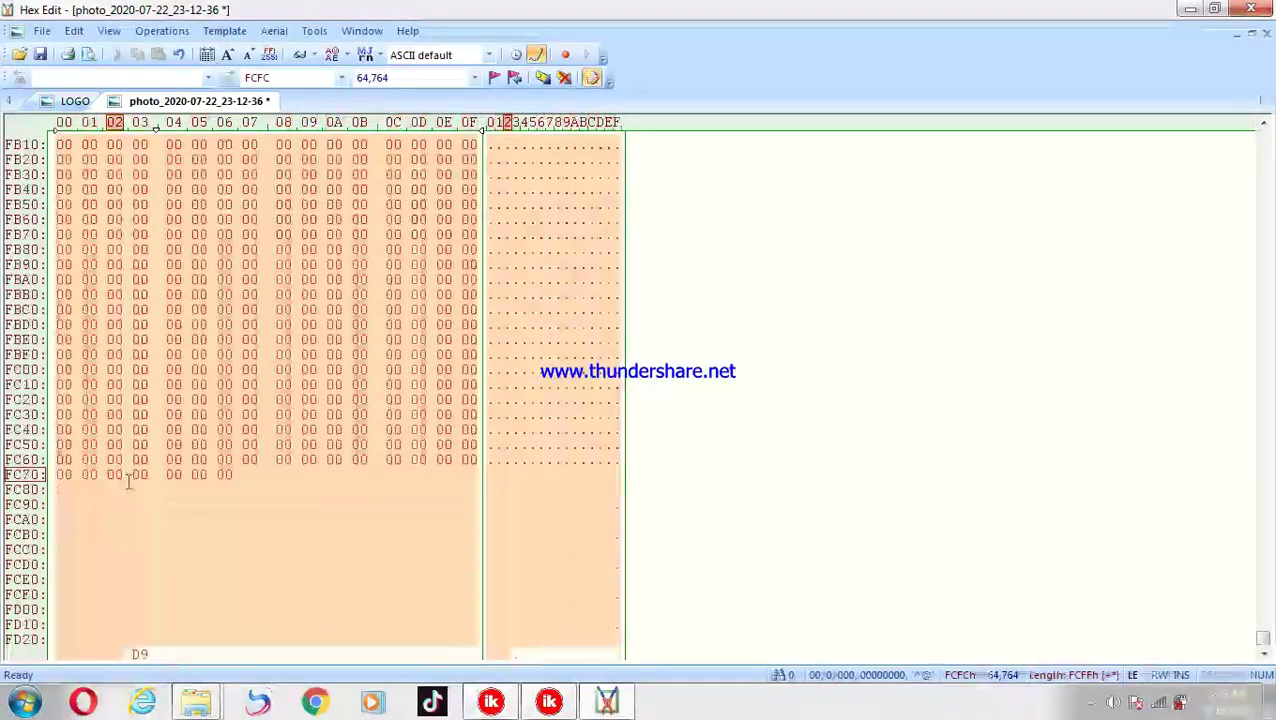
pyautogui.write('00000000000000000000000000')
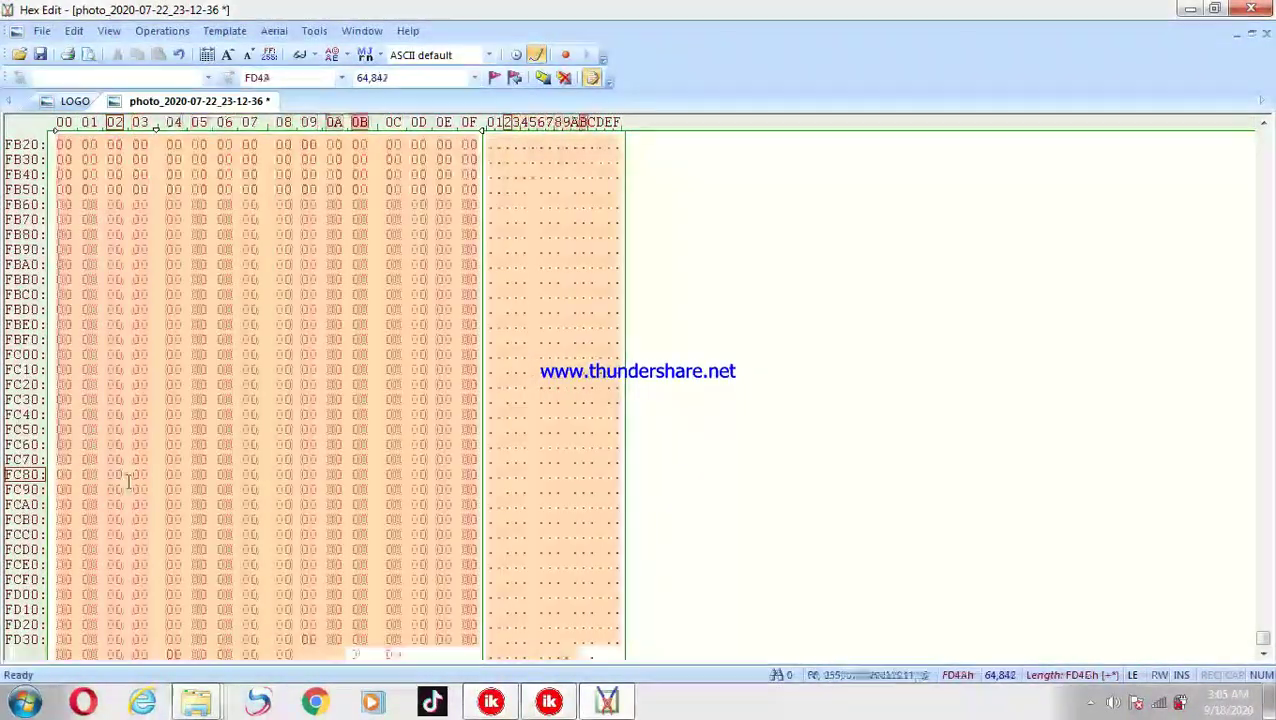
pyautogui.write('00000000000000000000000000000000000000000000000000000000')
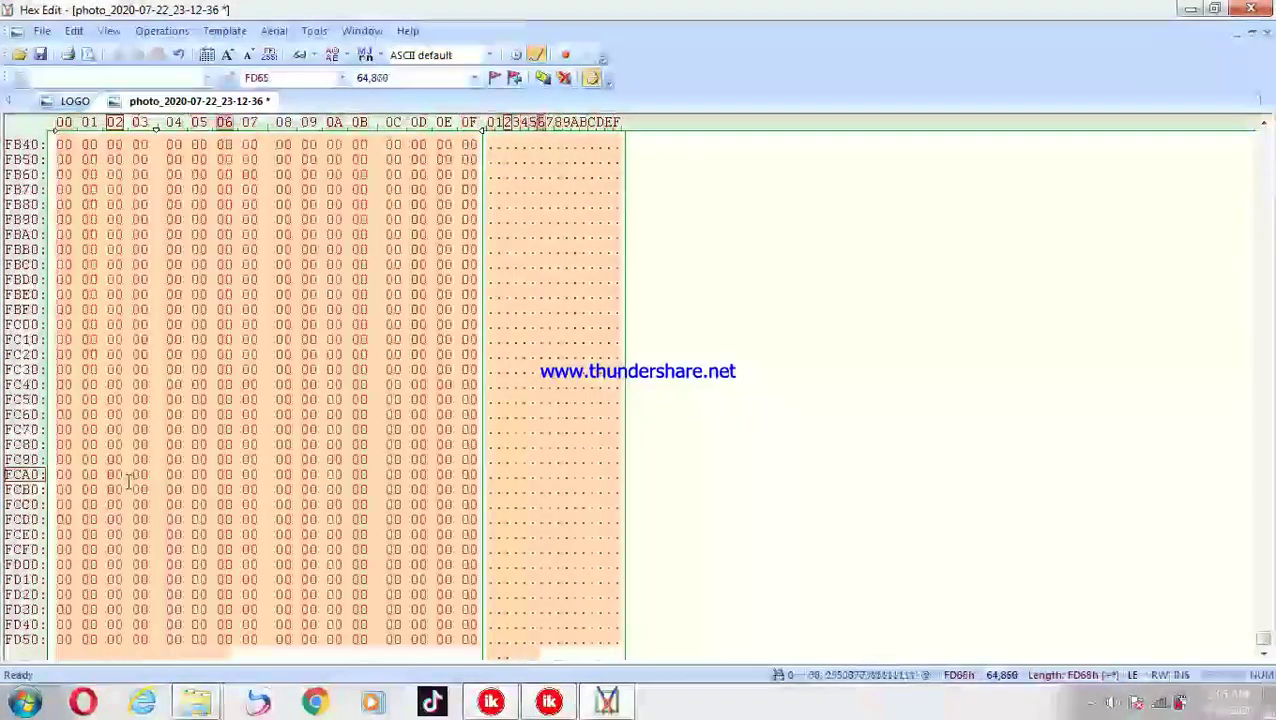
pyautogui.write('000000000000000000000000000000000000000000000000')
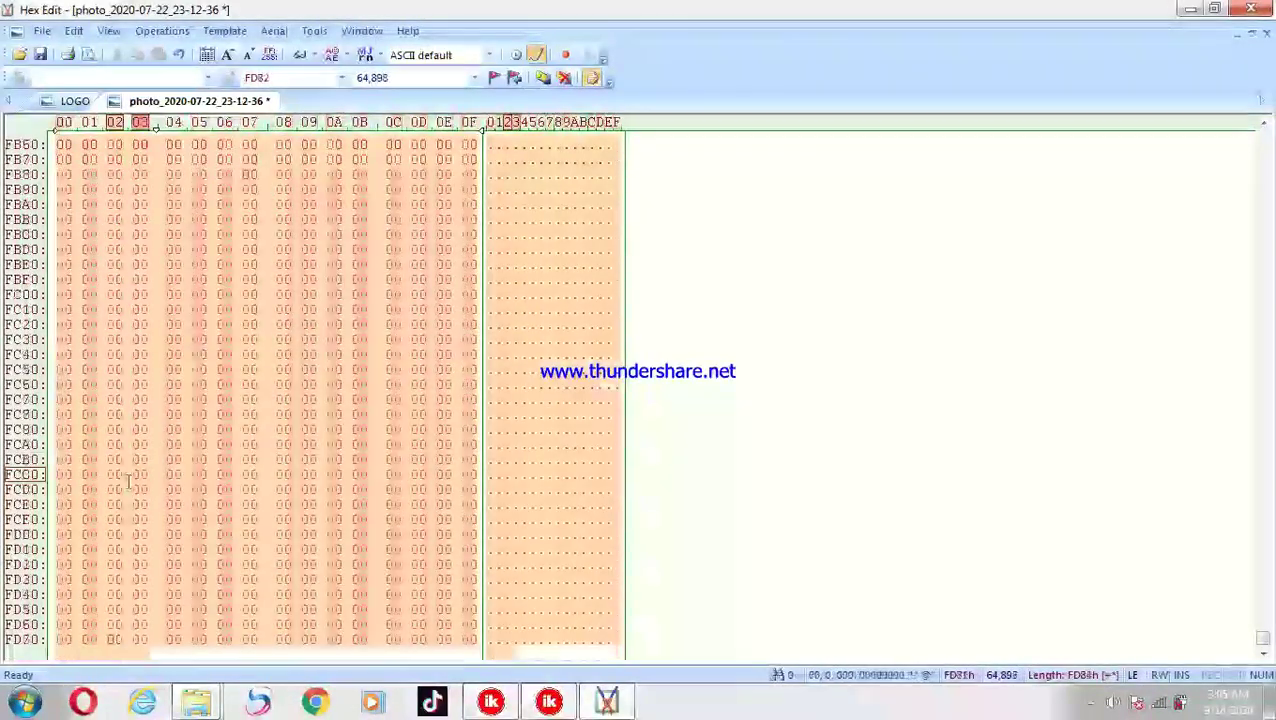
pyautogui.write('00')
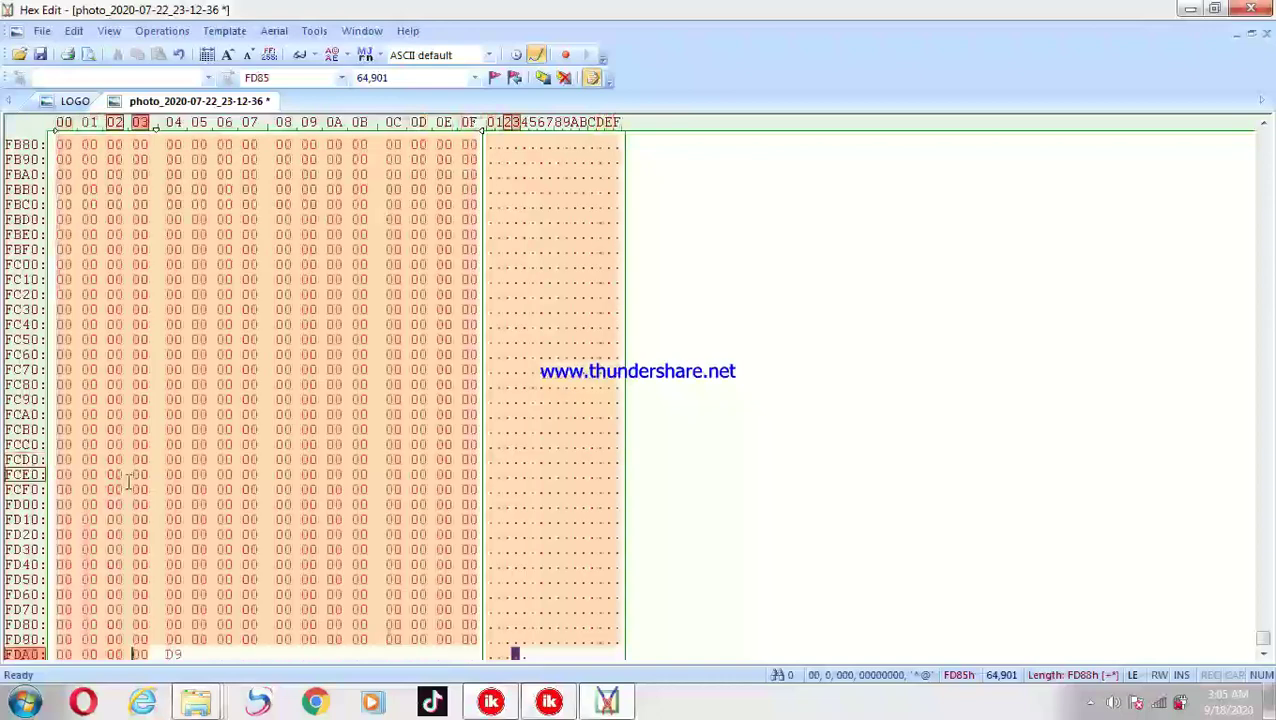
pyautogui.write('0000000000000000000000000000000000000000000000000000000000000000000000000000000000000000000000000000000000000000000000000000000000000000000000000000000000000000000000000000000000000000000000')
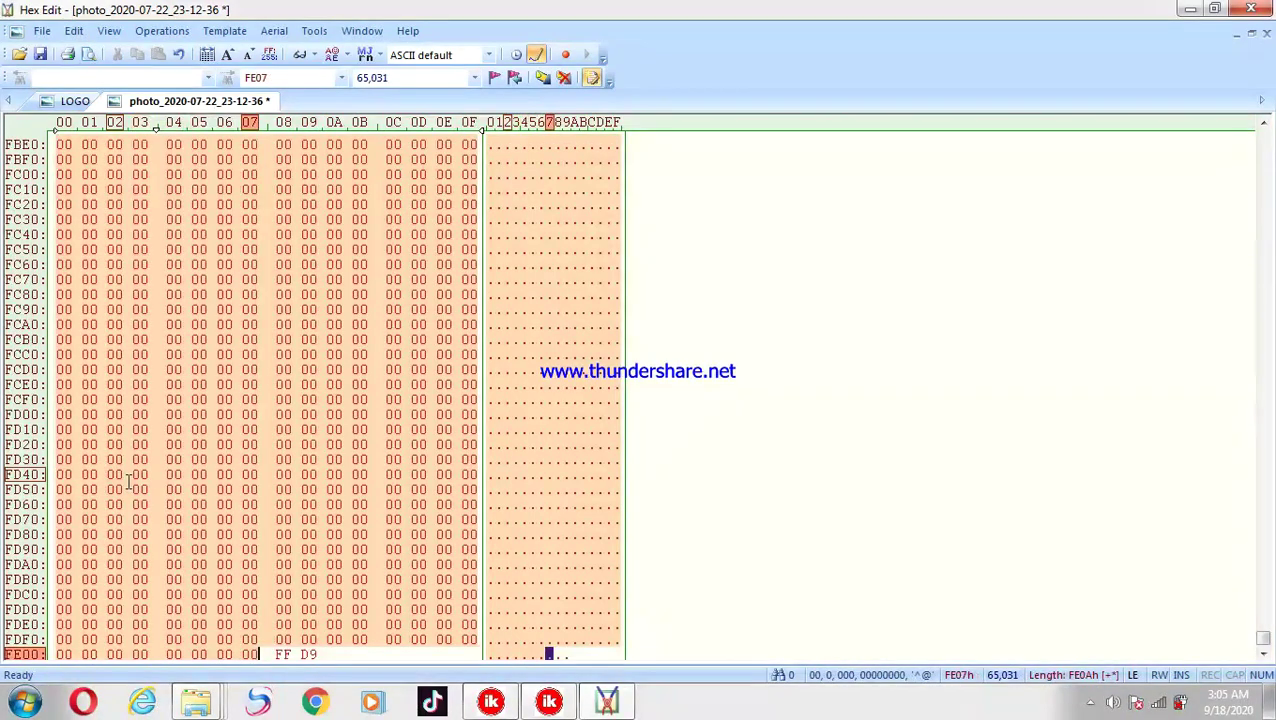
# - Delete the surplus 00 bytes before FF D9 so the closing bytes sit at offsets FDFE and FDFF
pyautogui.press('BackSpace')
pyautogui.press('BackSpace')
pyautogui.press('BackSpace')
pyautogui.press('BackSpace')
pyautogui.press('BackSpace')
pyautogui.press('BackSpace')
pyautogui.press('BackSpace')
pyautogui.press('BackSpace')
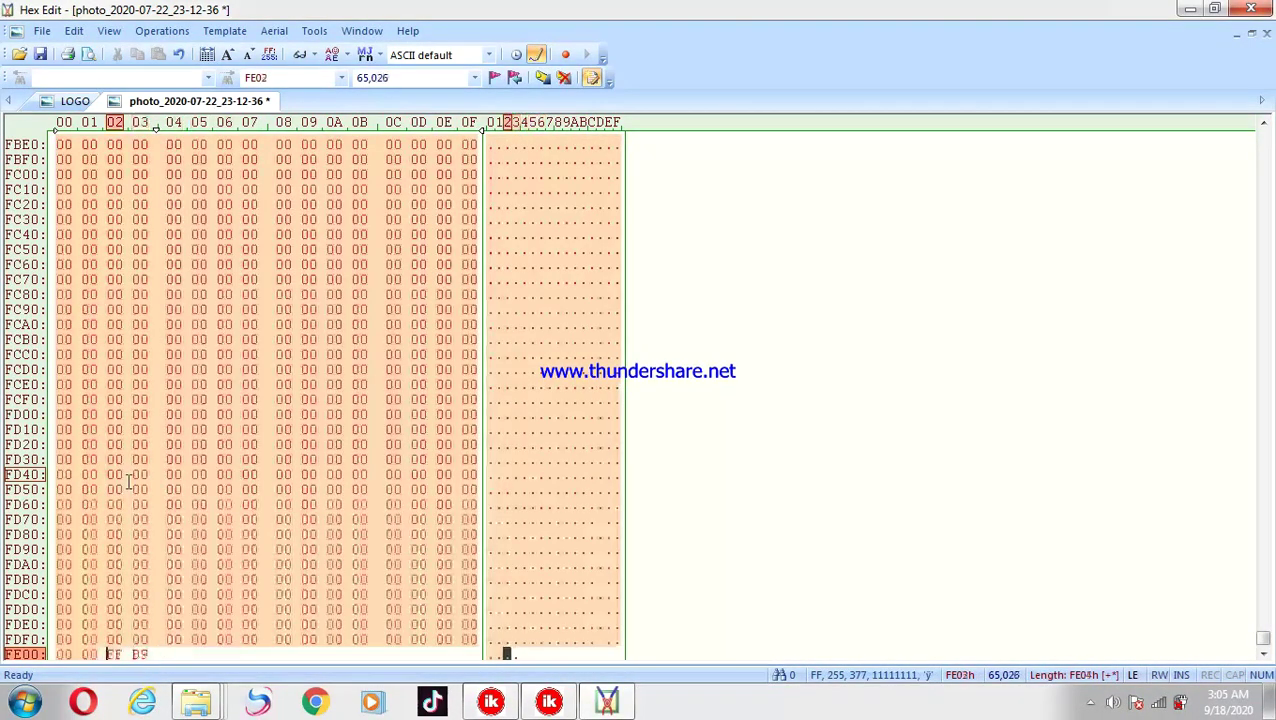
pyautogui.press('BackSpace')
pyautogui.press('BackSpace')
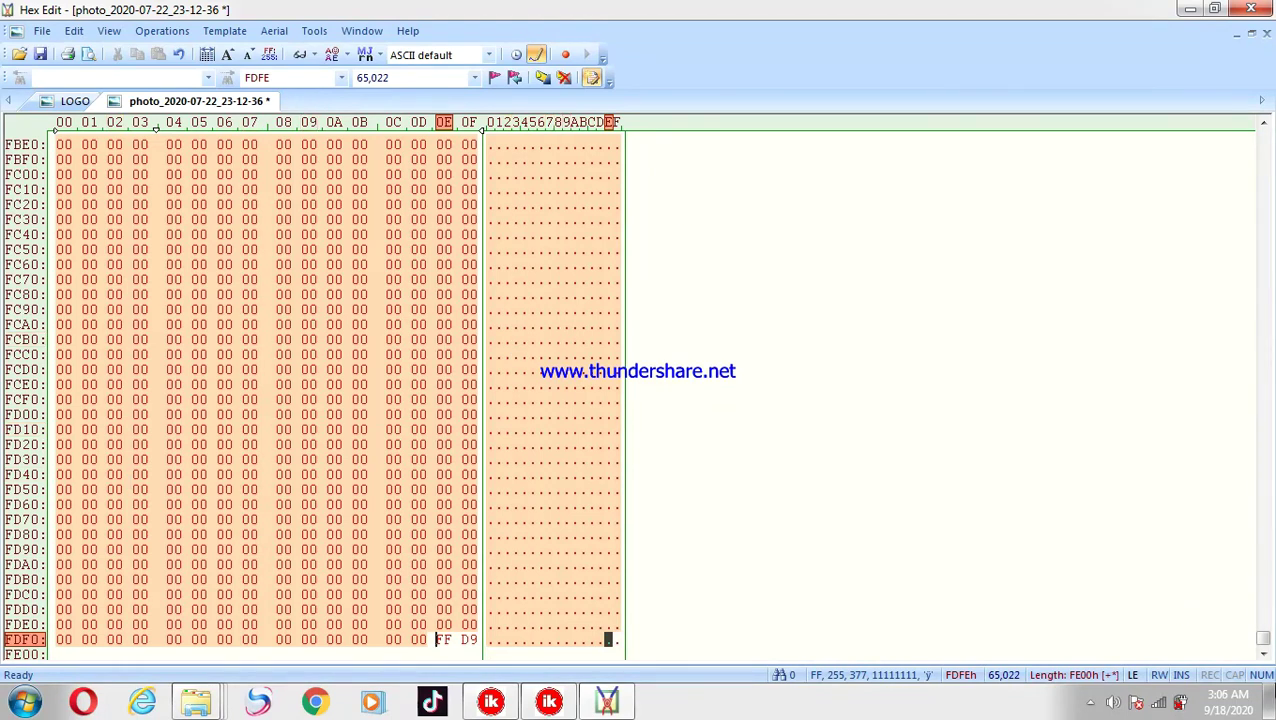
# - Compare the padded photo's ending with the LOGO file, save the photo file and close HexEdit
pyautogui.scroll(-4, 1264, 654)
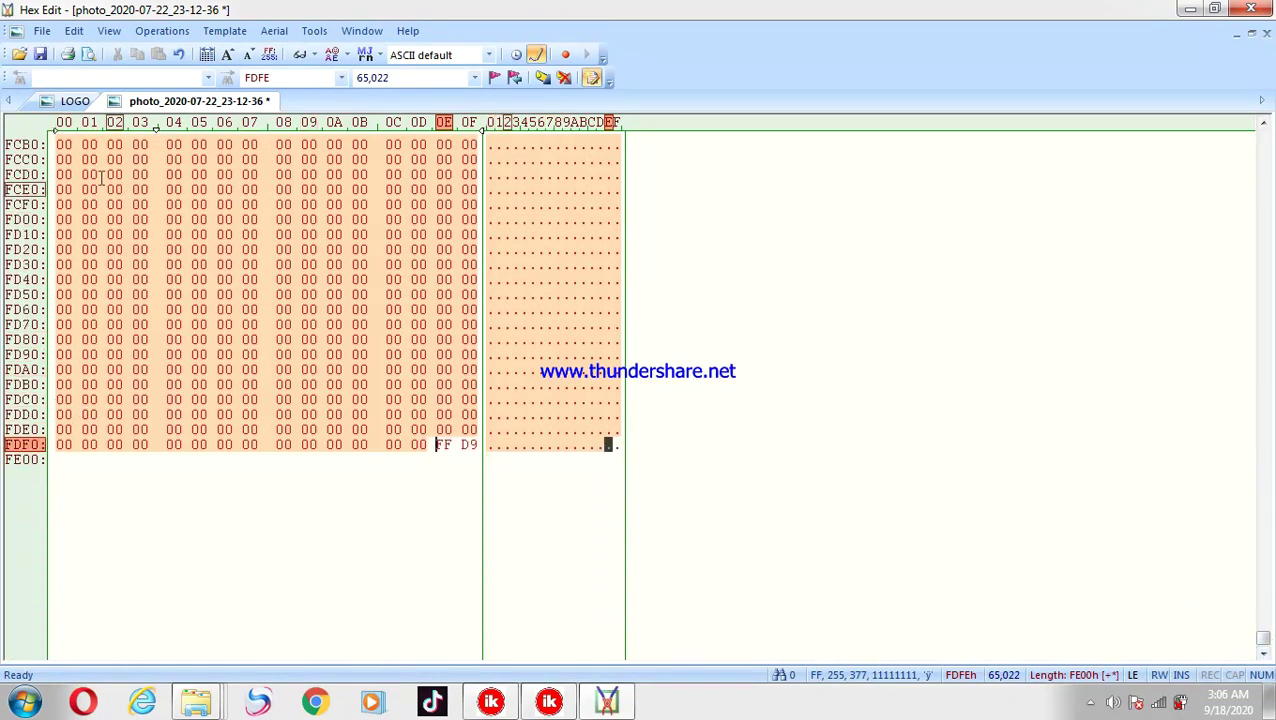
pyautogui.click(72, 101)
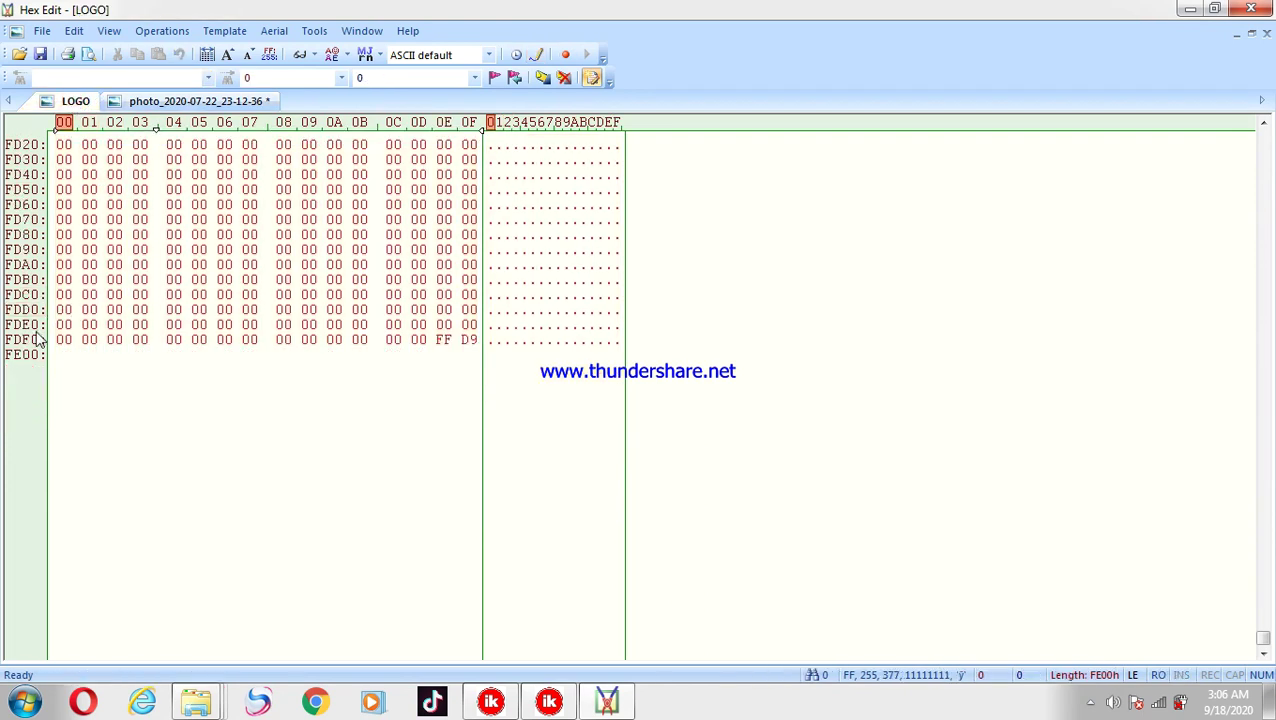
pyautogui.click(162, 101)
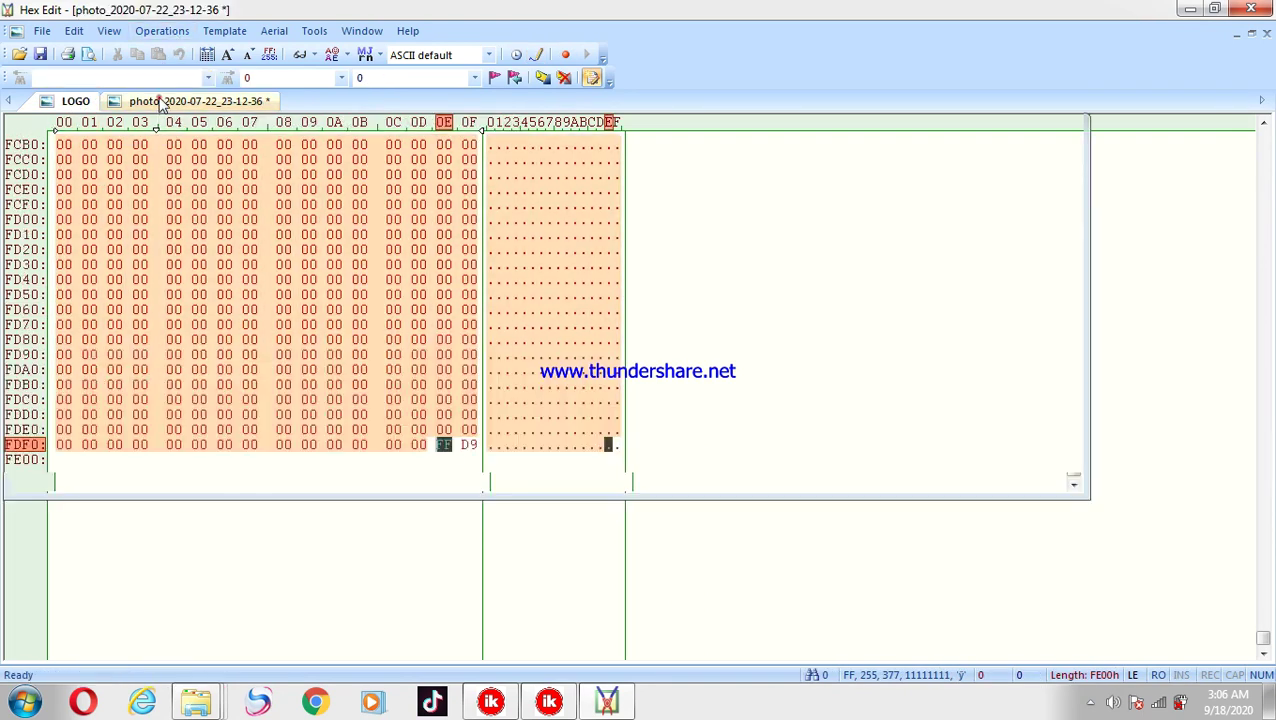
pyautogui.click(41, 54)
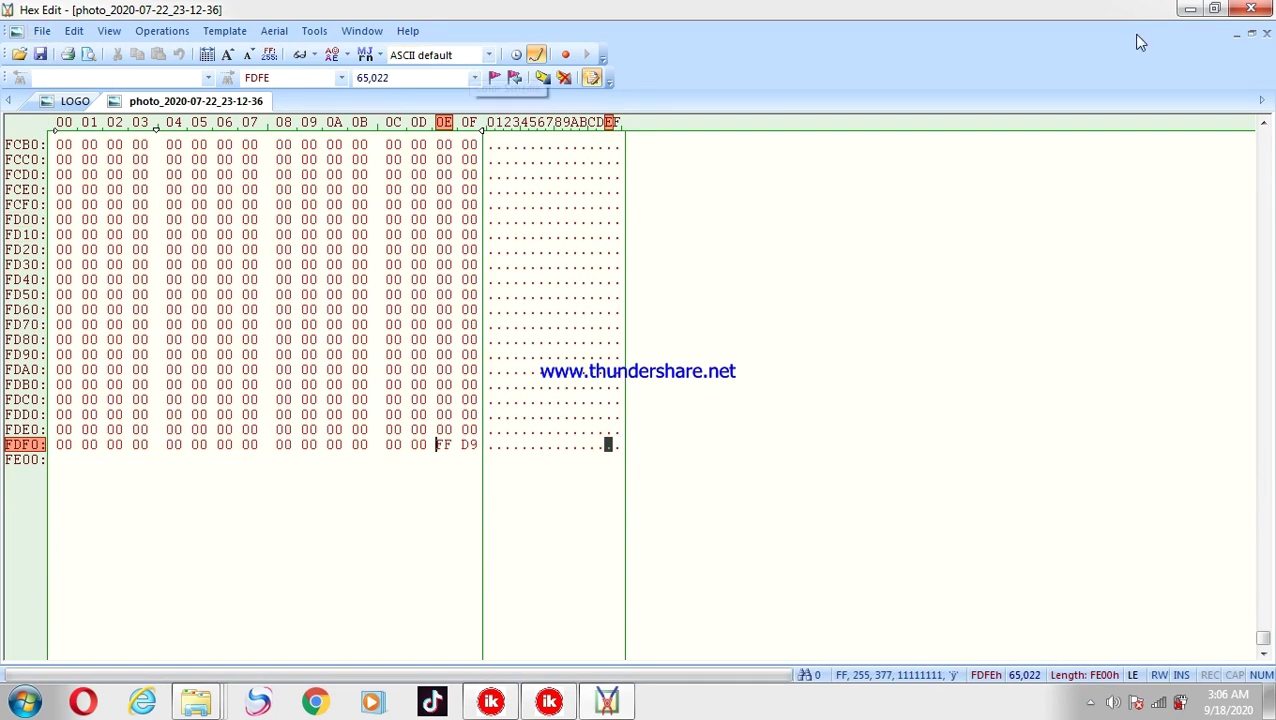
pyautogui.click(1262, 12)
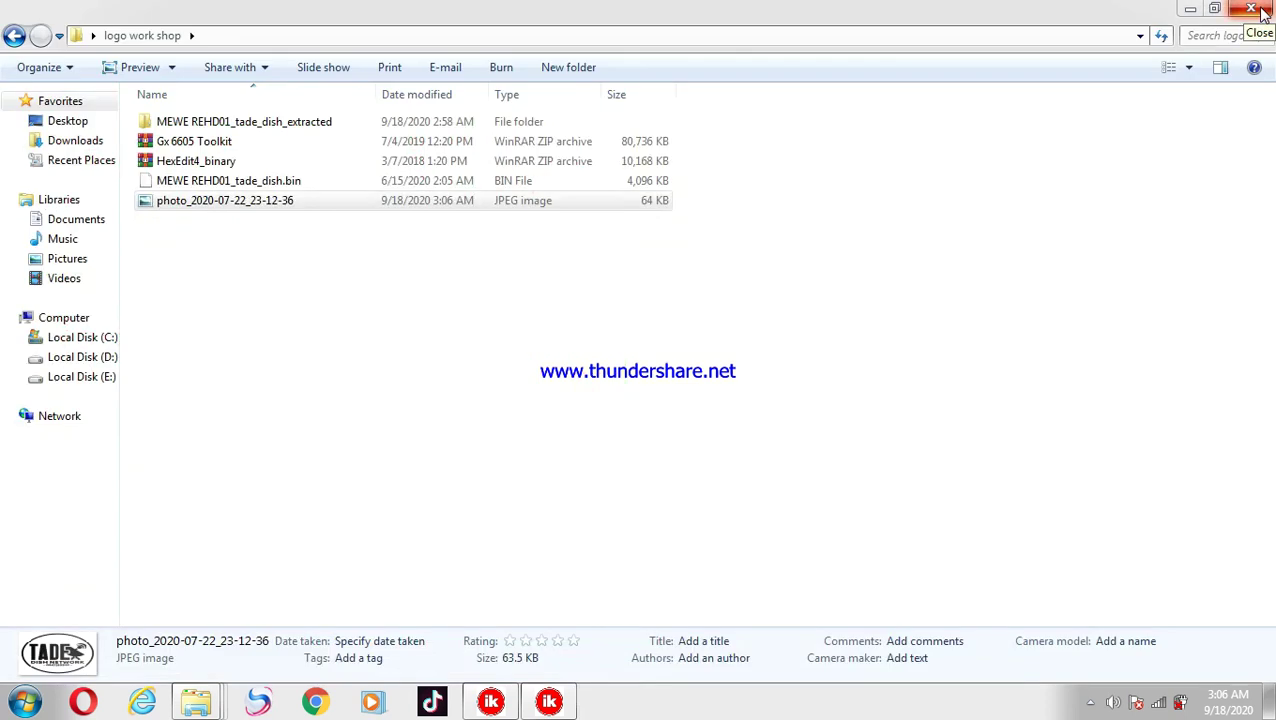
# - Delete LOGO.bin and the LOGO JPEG image from the MEWE REHD01_tade_dish_extracted folder
pyautogui.doubleClick(443, 124)
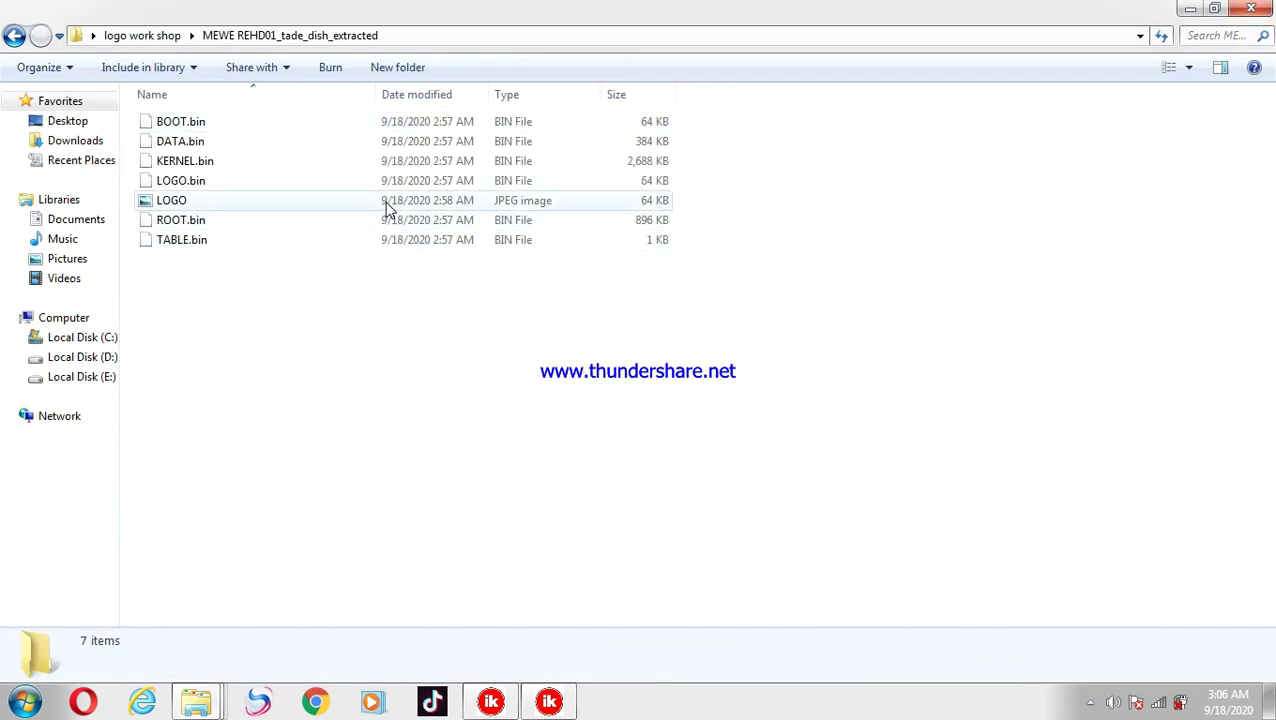
pyautogui.click(387, 206)
pyautogui.click(377, 185)
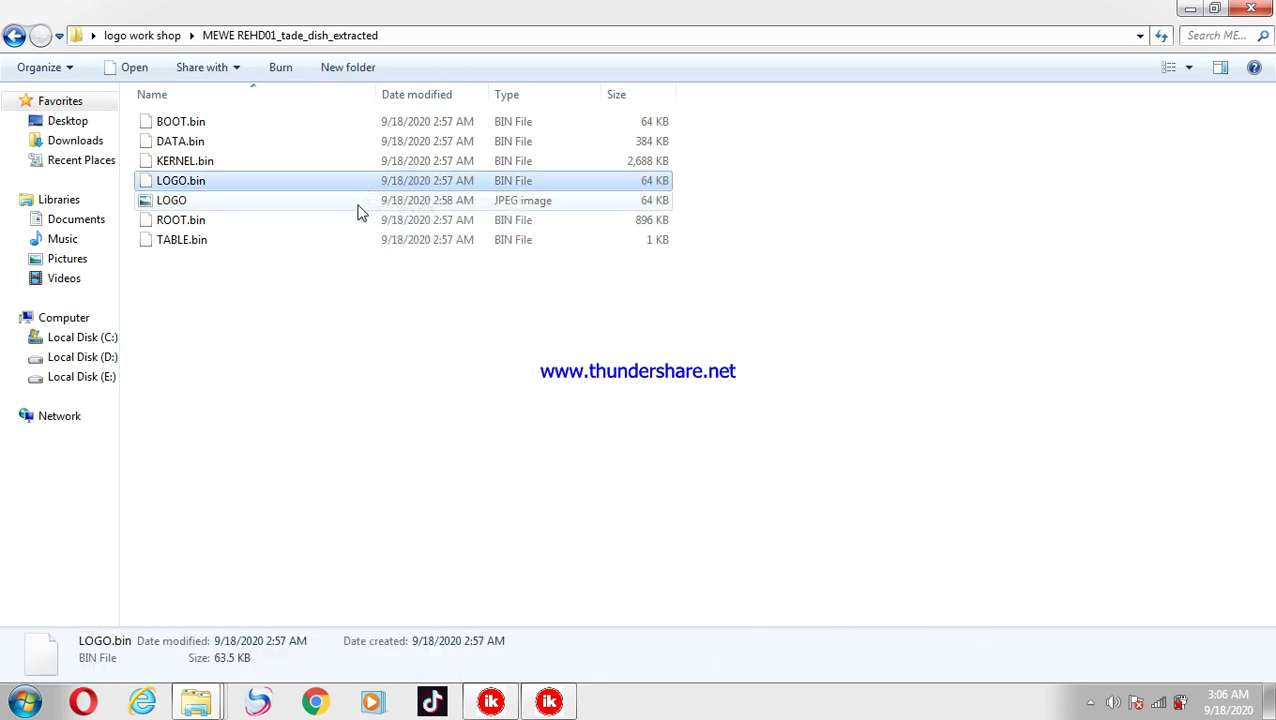
pyautogui.keyDown('ctrl'); pyautogui.click(360, 208); pyautogui.keyUp('ctrl')
pyautogui.rightClick(359, 206)
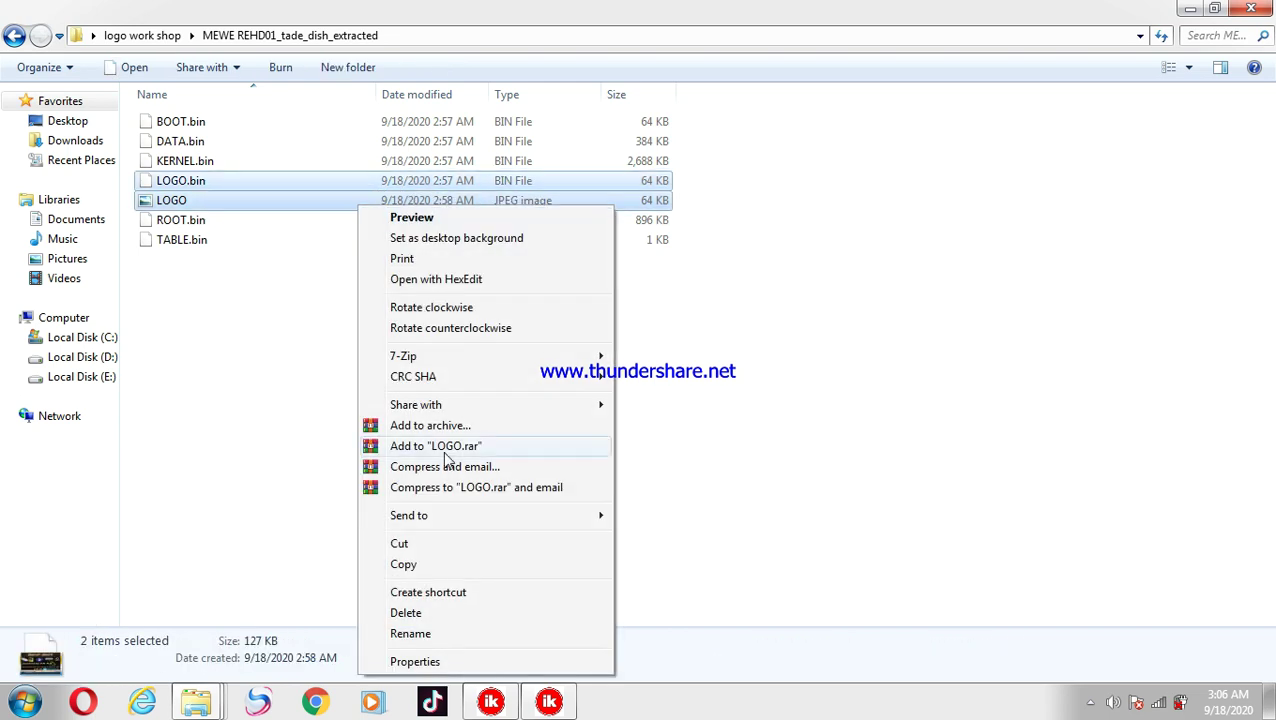
pyautogui.click(406, 613)
pyautogui.press('Return')
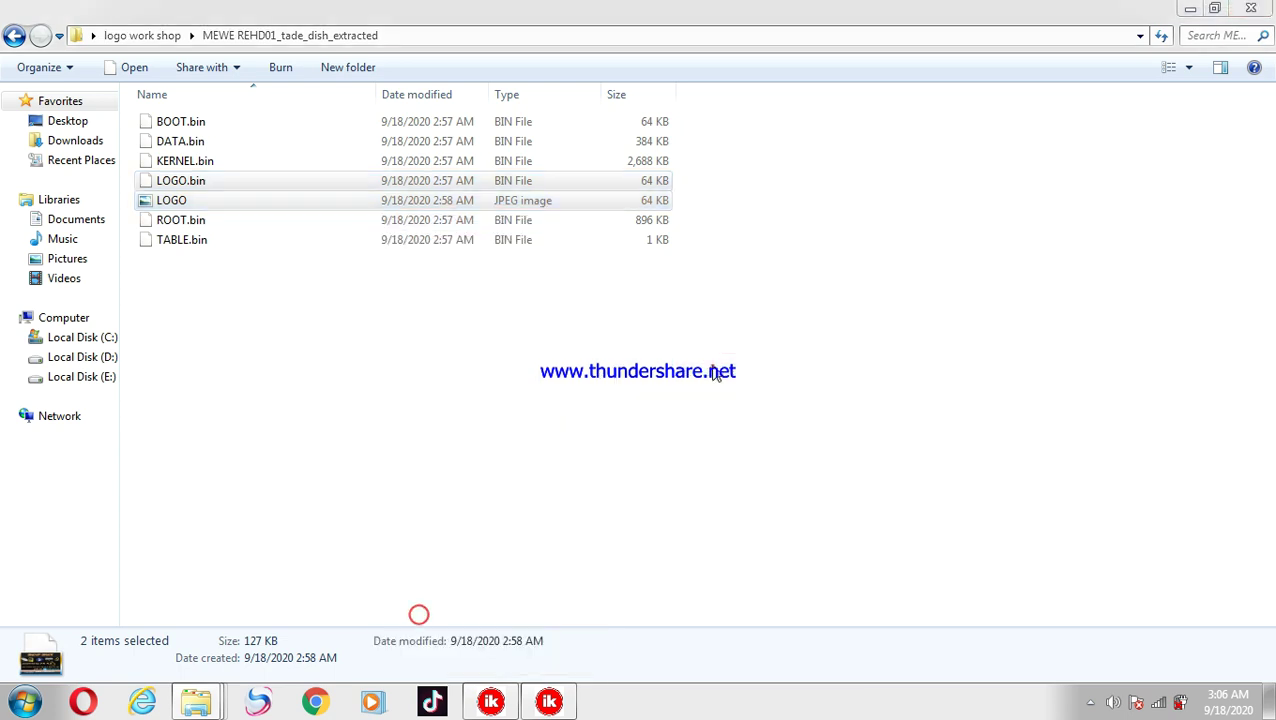
# - Return to the logo work shop folder and open photo_2020-07-22_23-12-36 in HexEdit, dismissing the startup tip
pyautogui.click(150, 35)
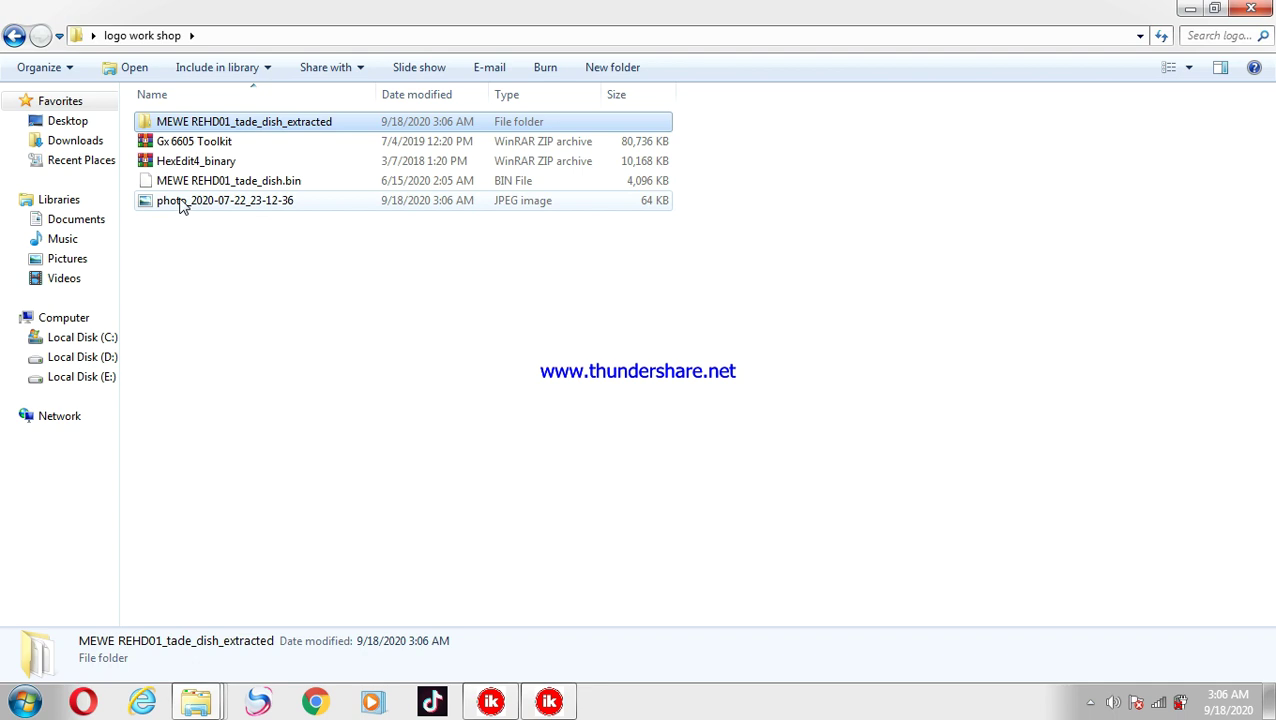
pyautogui.click(180, 203)
pyautogui.rightClick(180, 203)
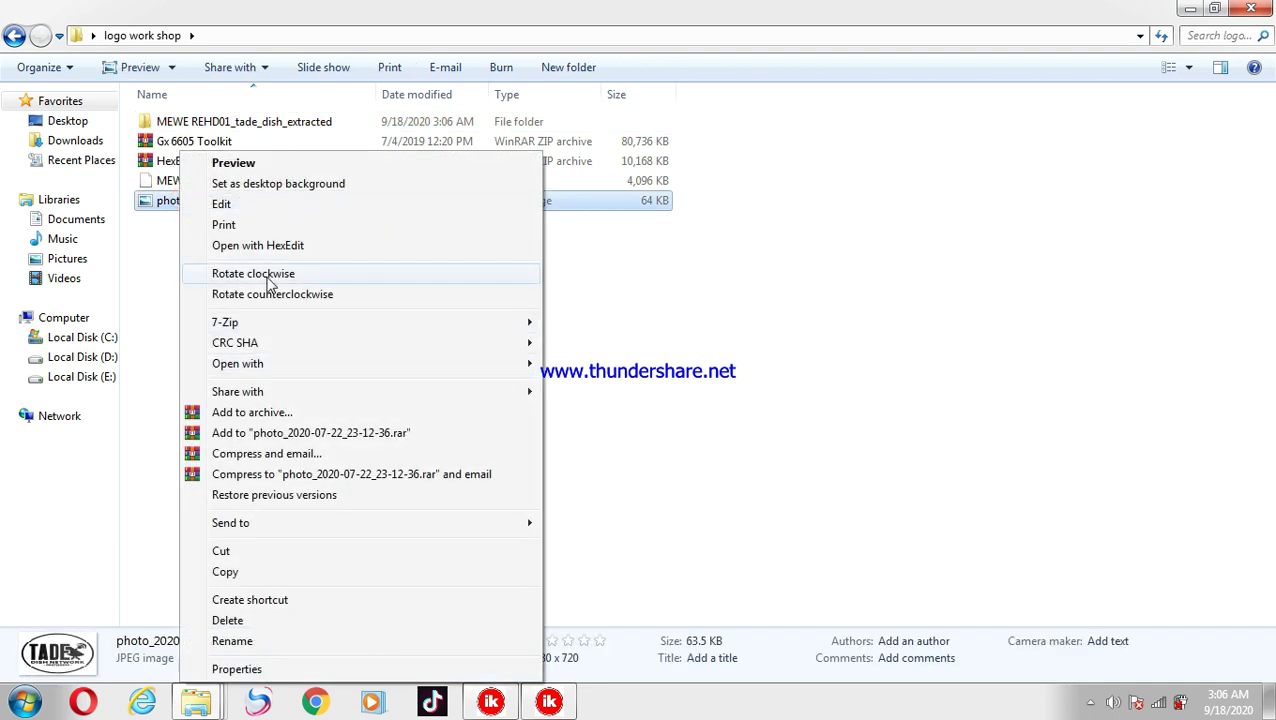
pyautogui.click(263, 246)
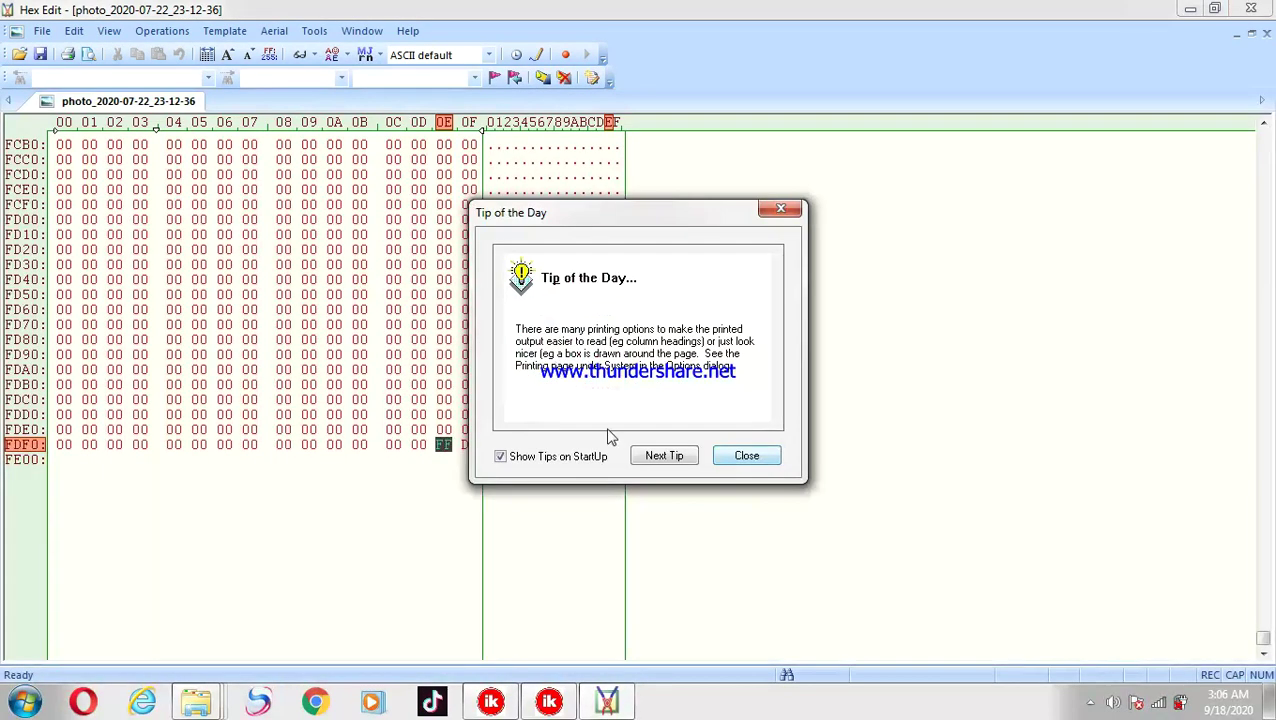
pyautogui.click(746, 456)
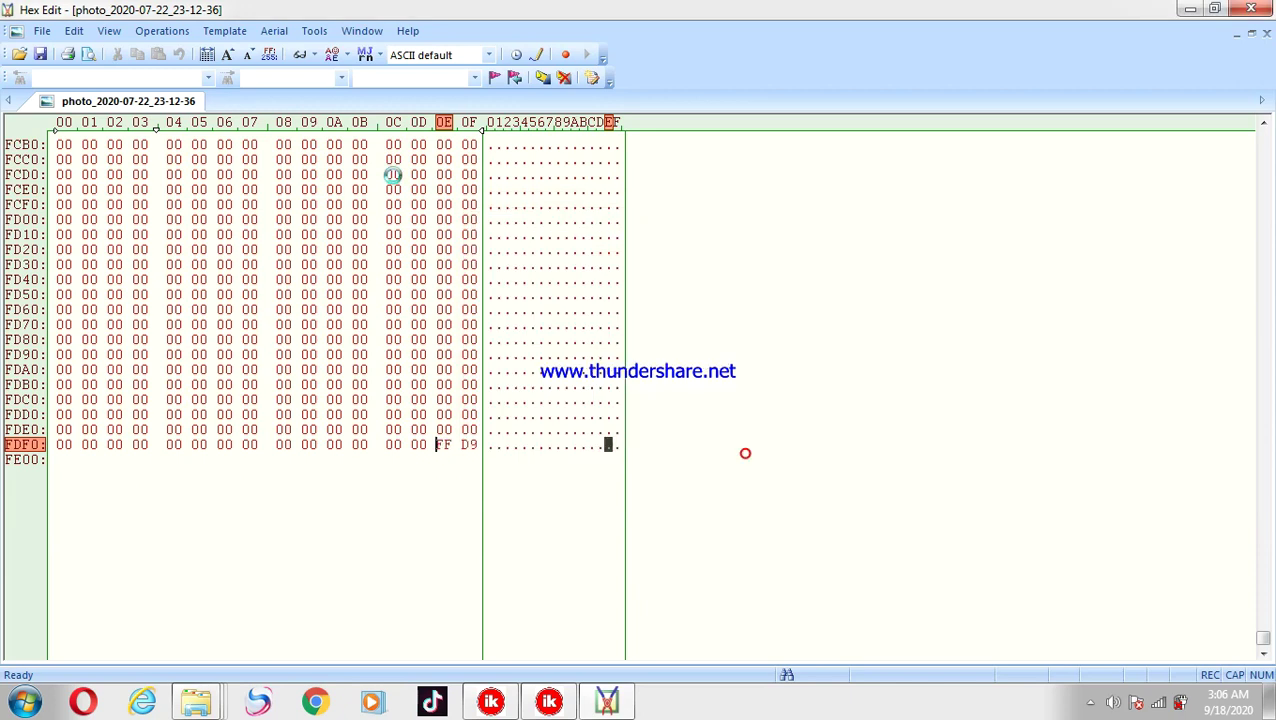
# - Save a copy of the padded photo as LOGO.bin in the logo work shop folder and close HexEdit
pyautogui.click(42, 31)
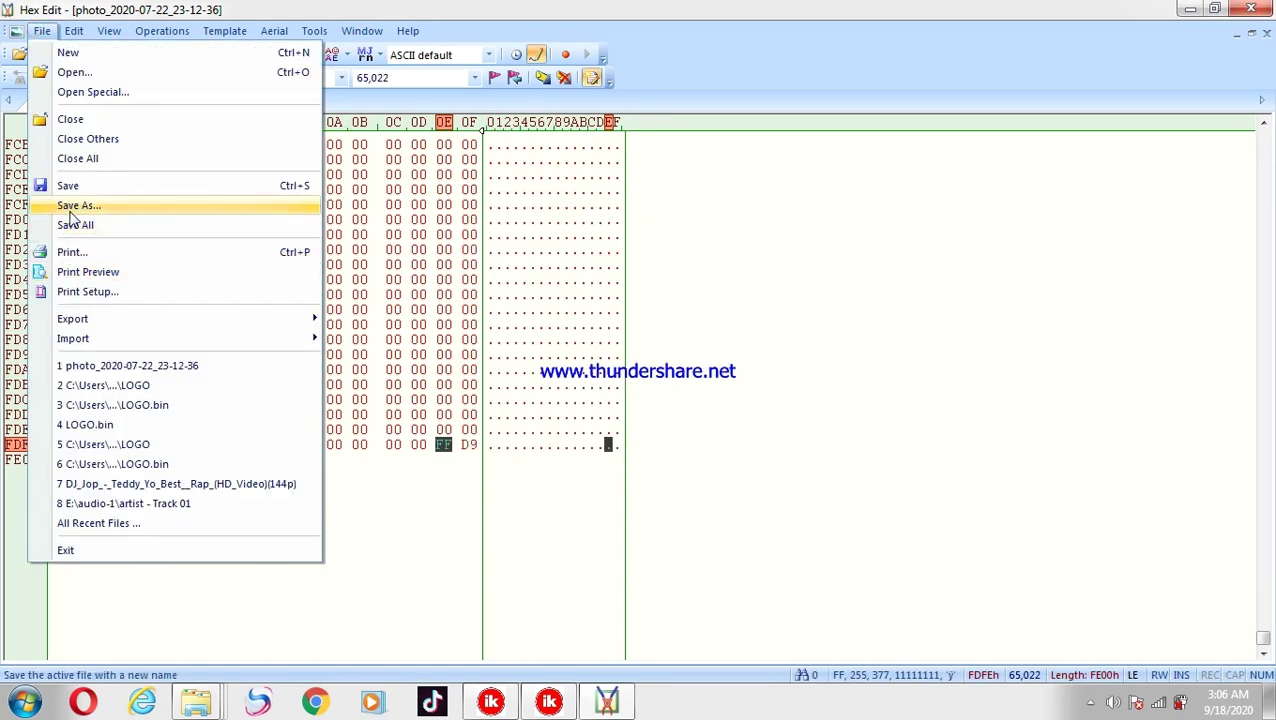
pyautogui.click(70, 208)
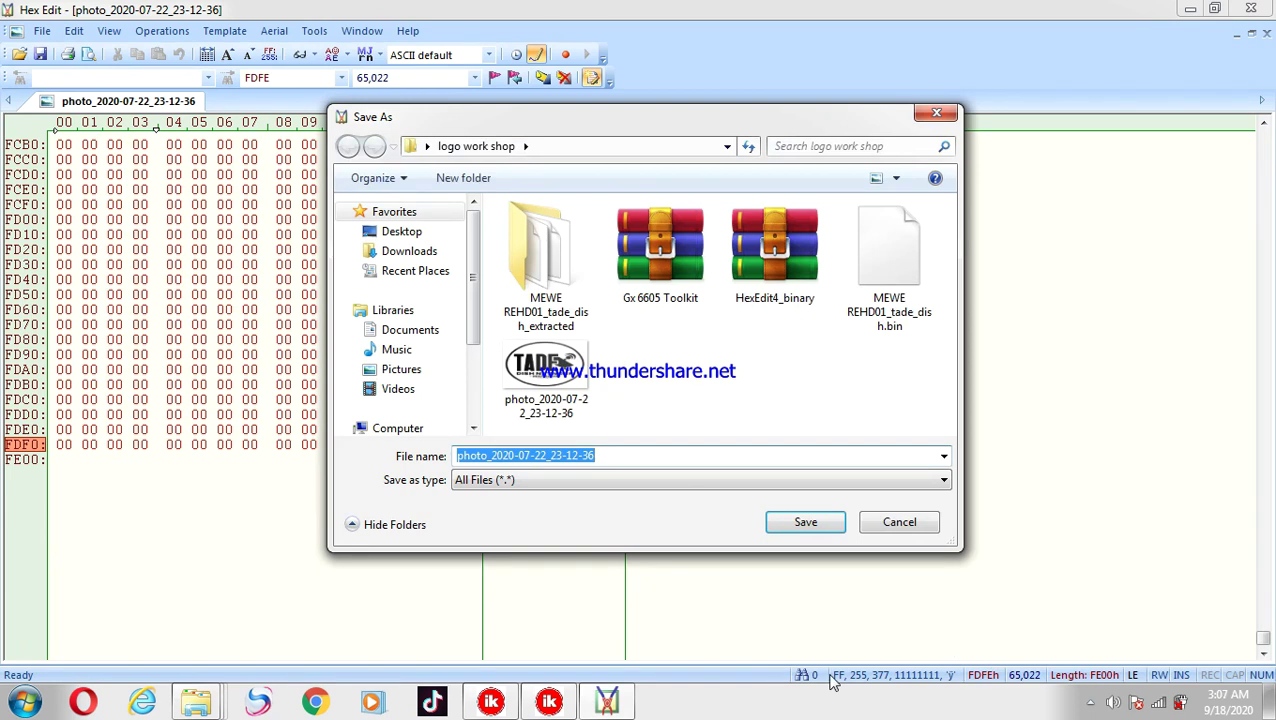
pyautogui.press('BackSpace')
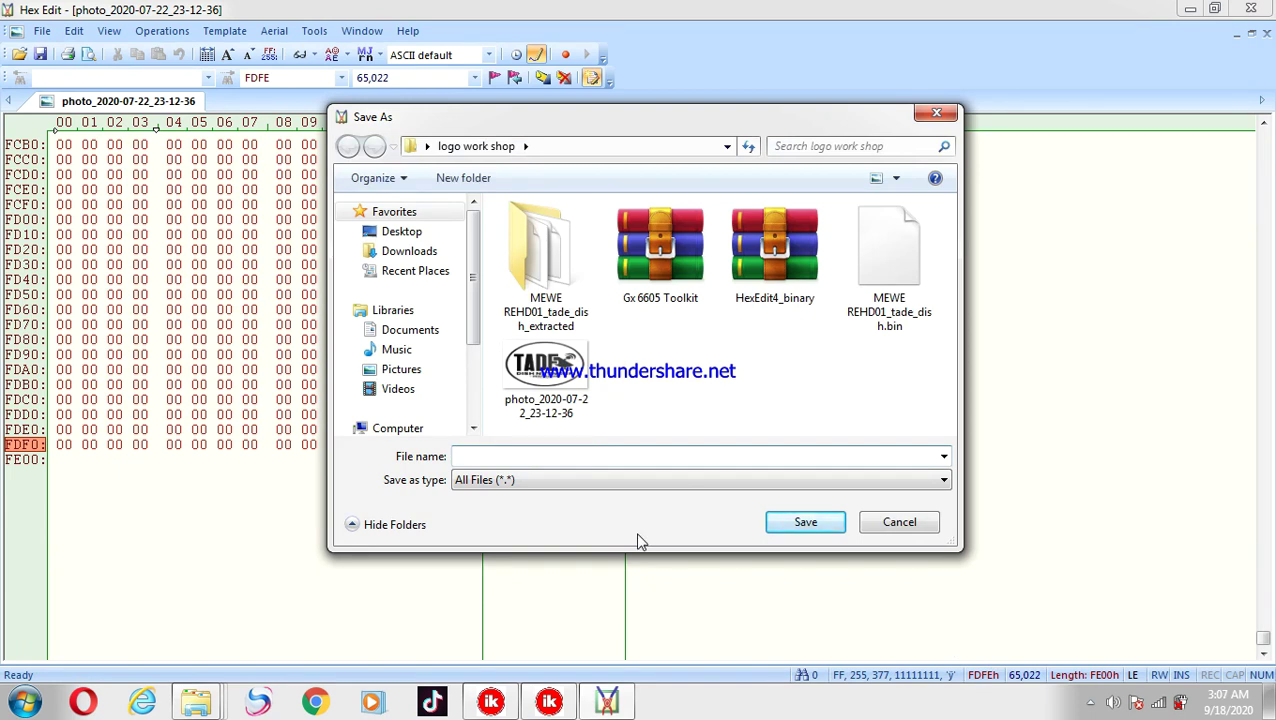
pyautogui.write('LOGO.bin')
pyautogui.click(803, 523)
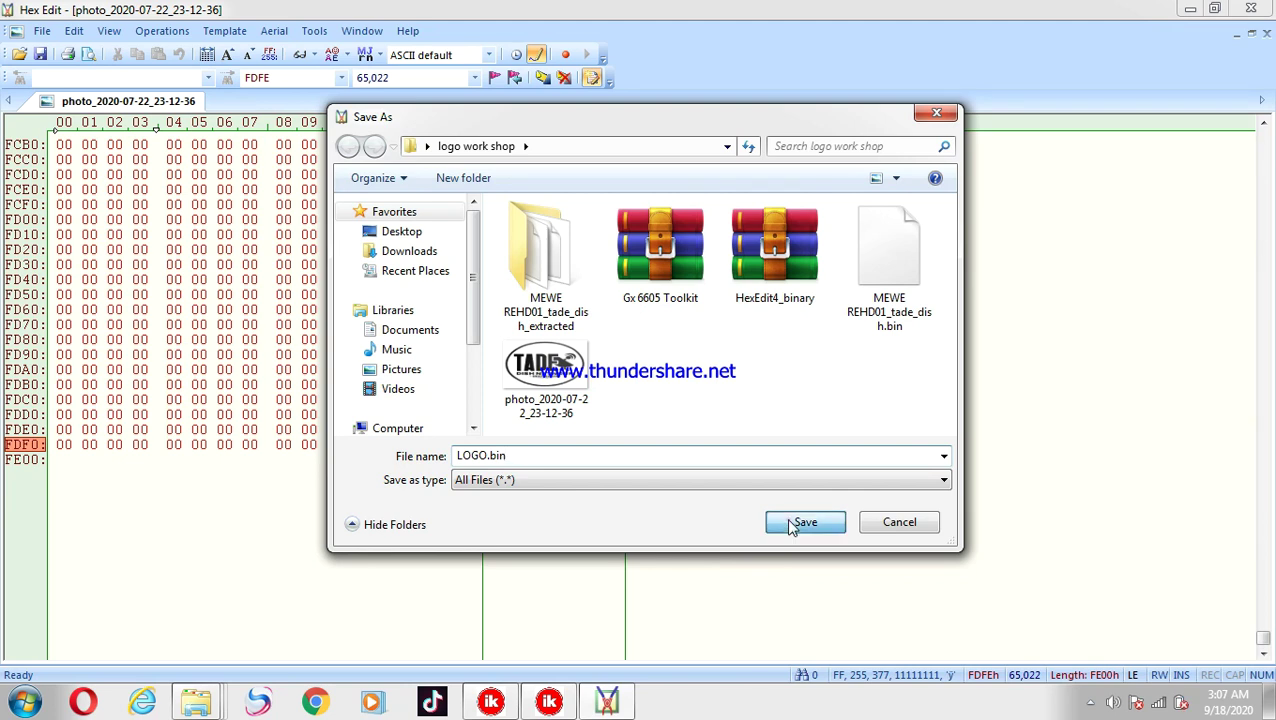
pyautogui.click(1251, 9)
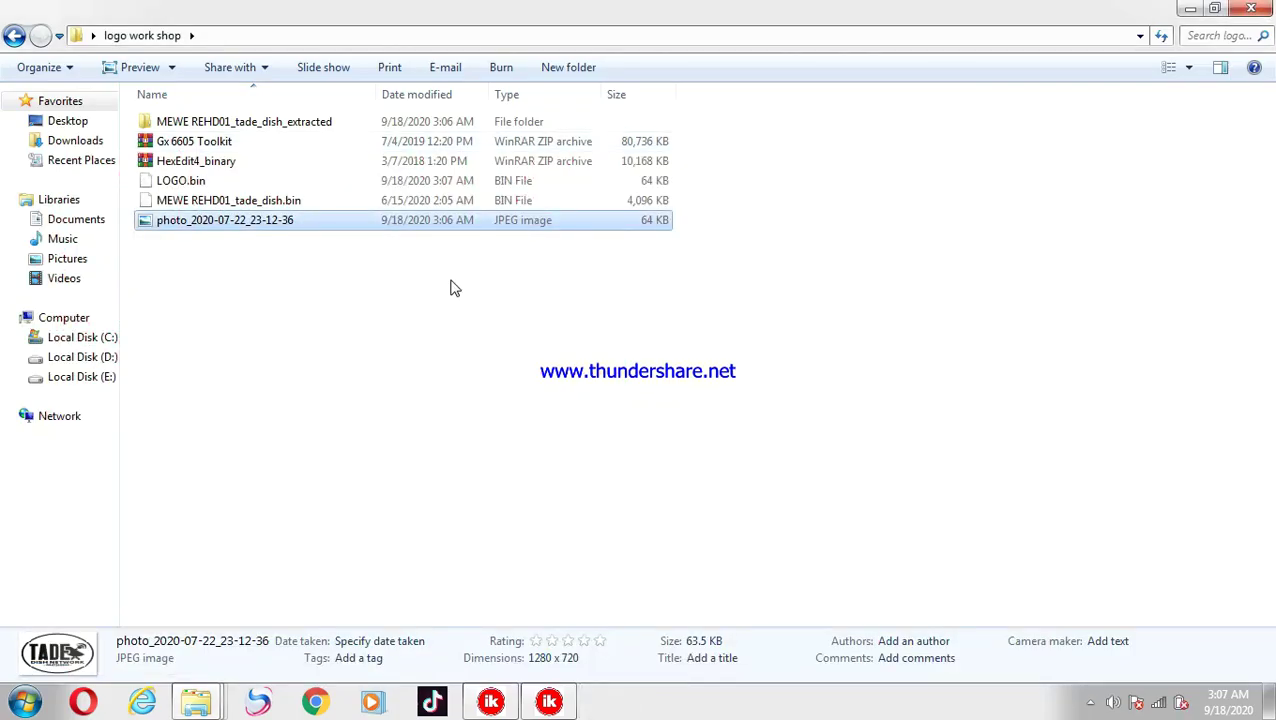
# - Copy LOGO.bin from the logo work shop folder into MEWE REHD01_tade_dish_extracted and check that folder's contents
pyautogui.click(447, 181)
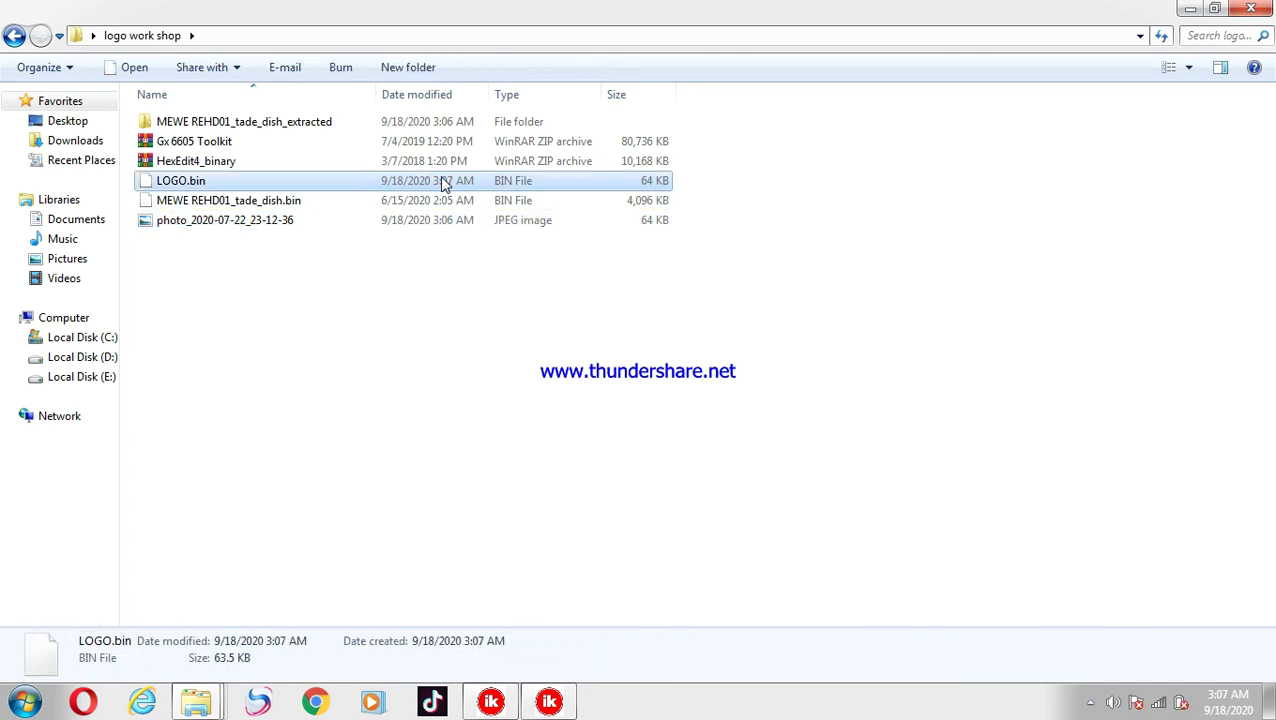
pyautogui.rightClick(445, 184)
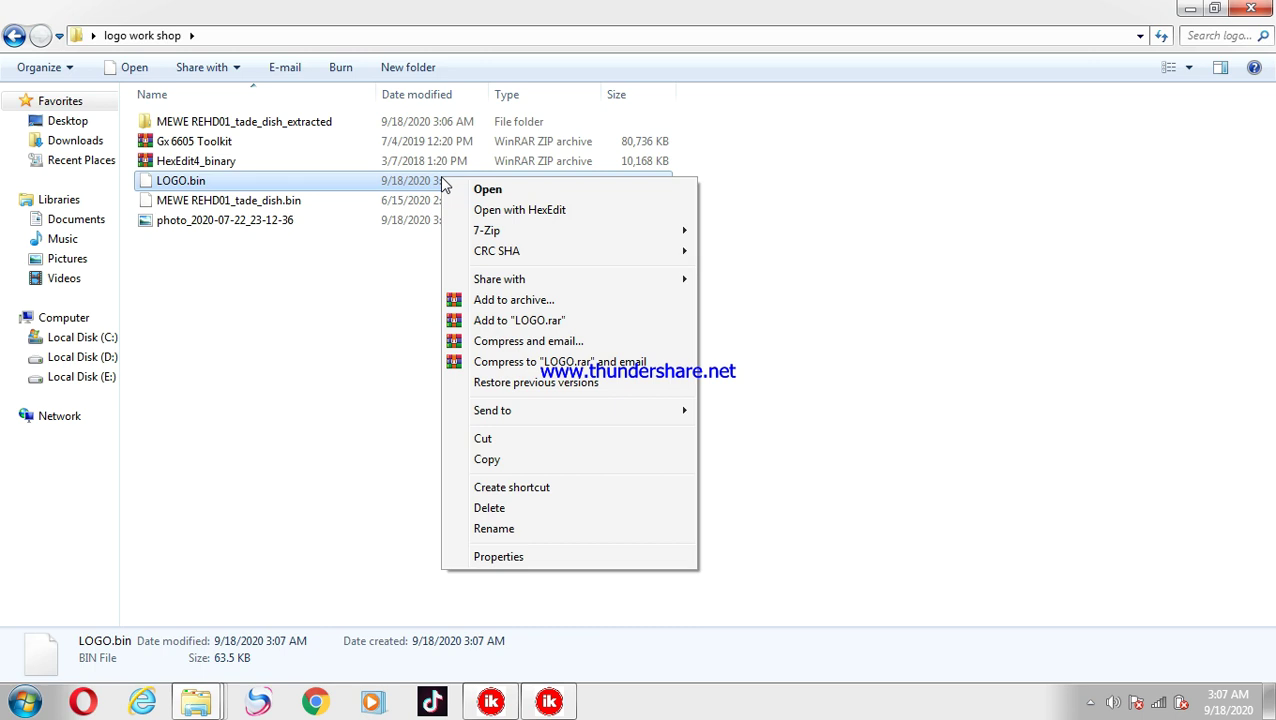
pyautogui.click(525, 461)
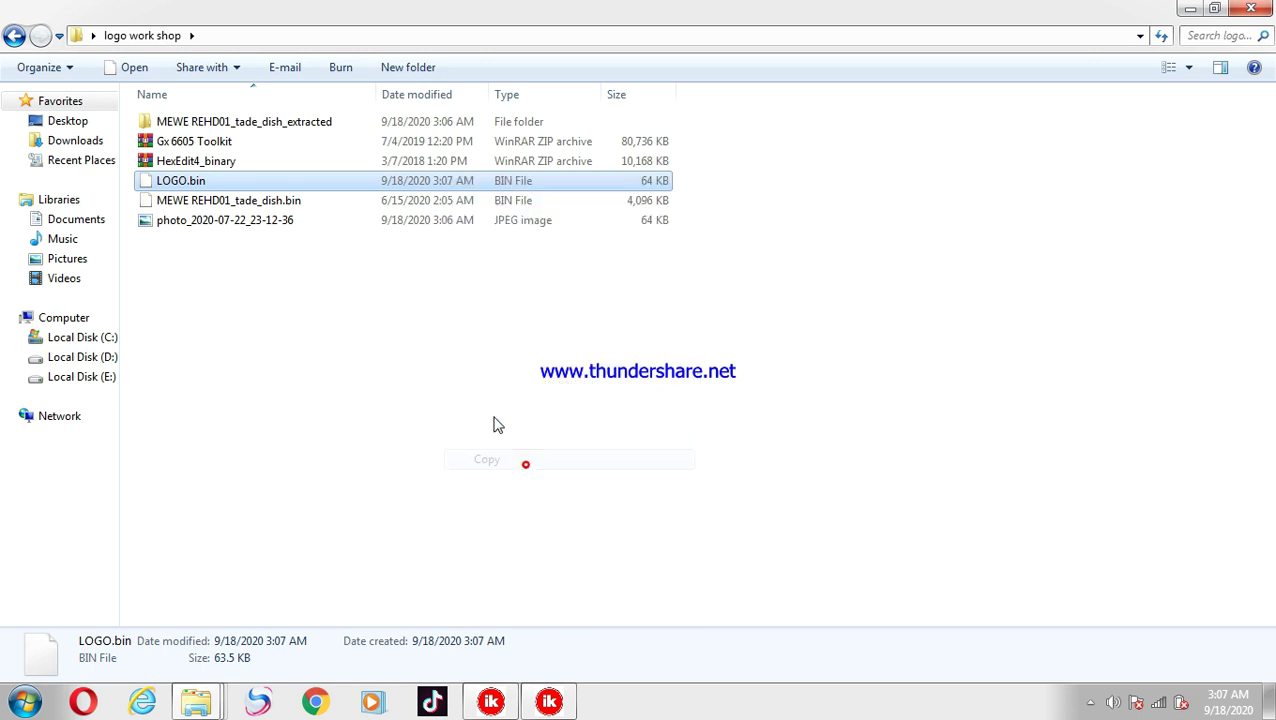
pyautogui.click(336, 123)
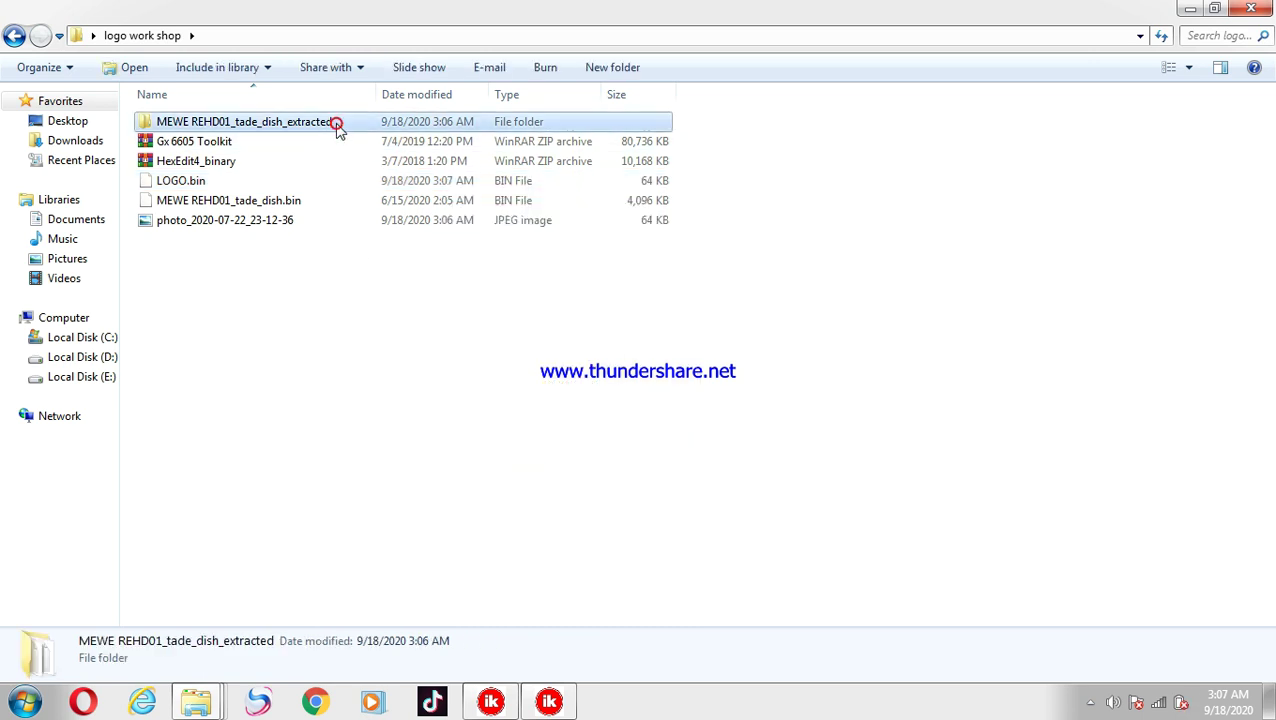
pyautogui.rightClick(335, 123)
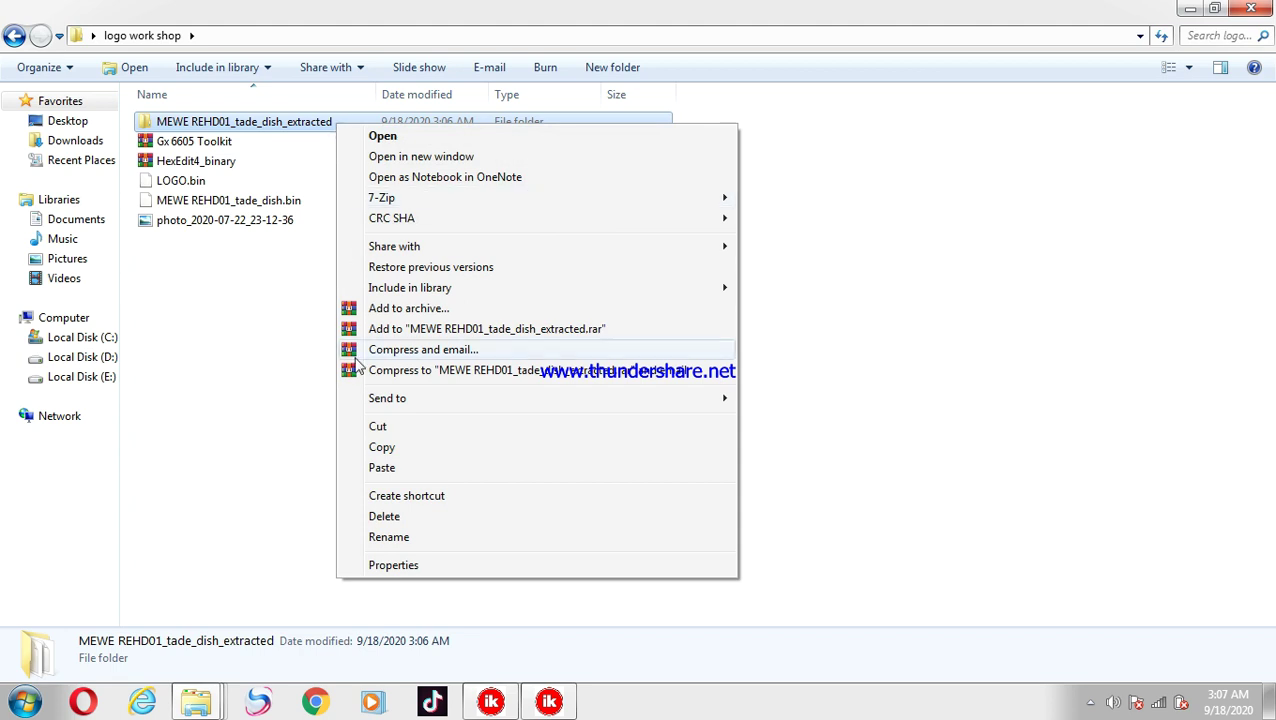
pyautogui.click(378, 468)
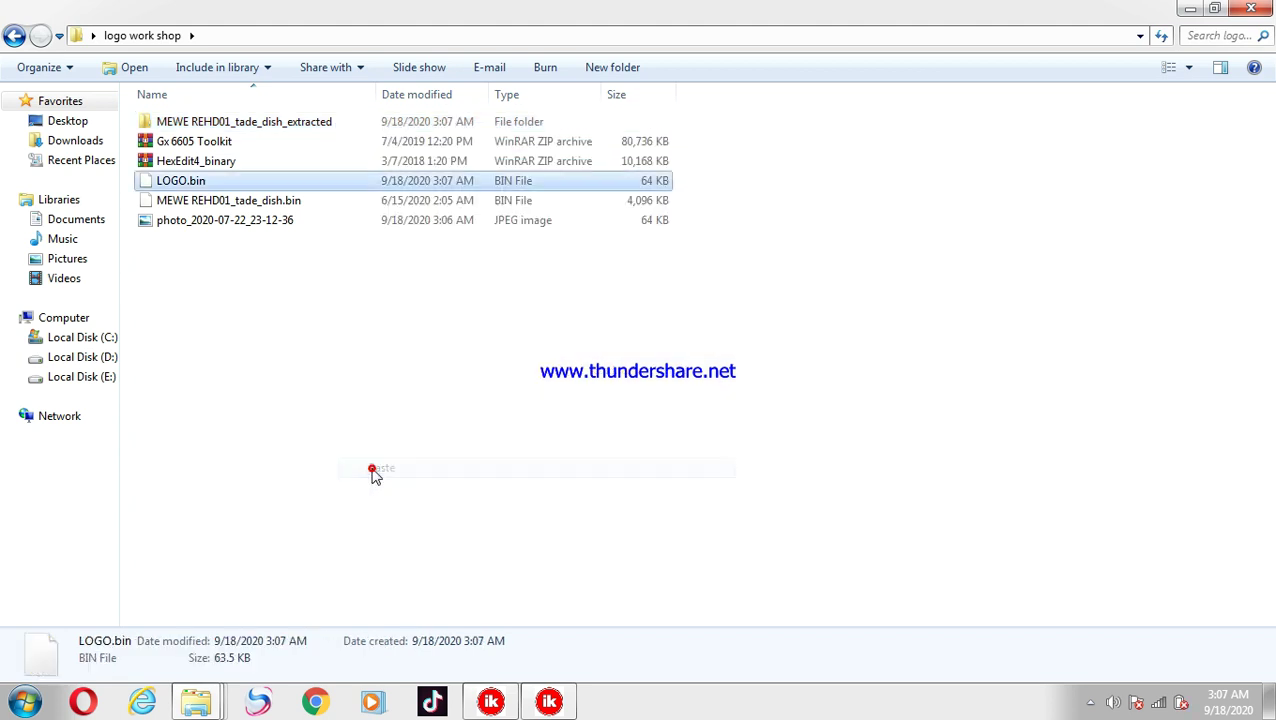
pyautogui.doubleClick(325, 121)
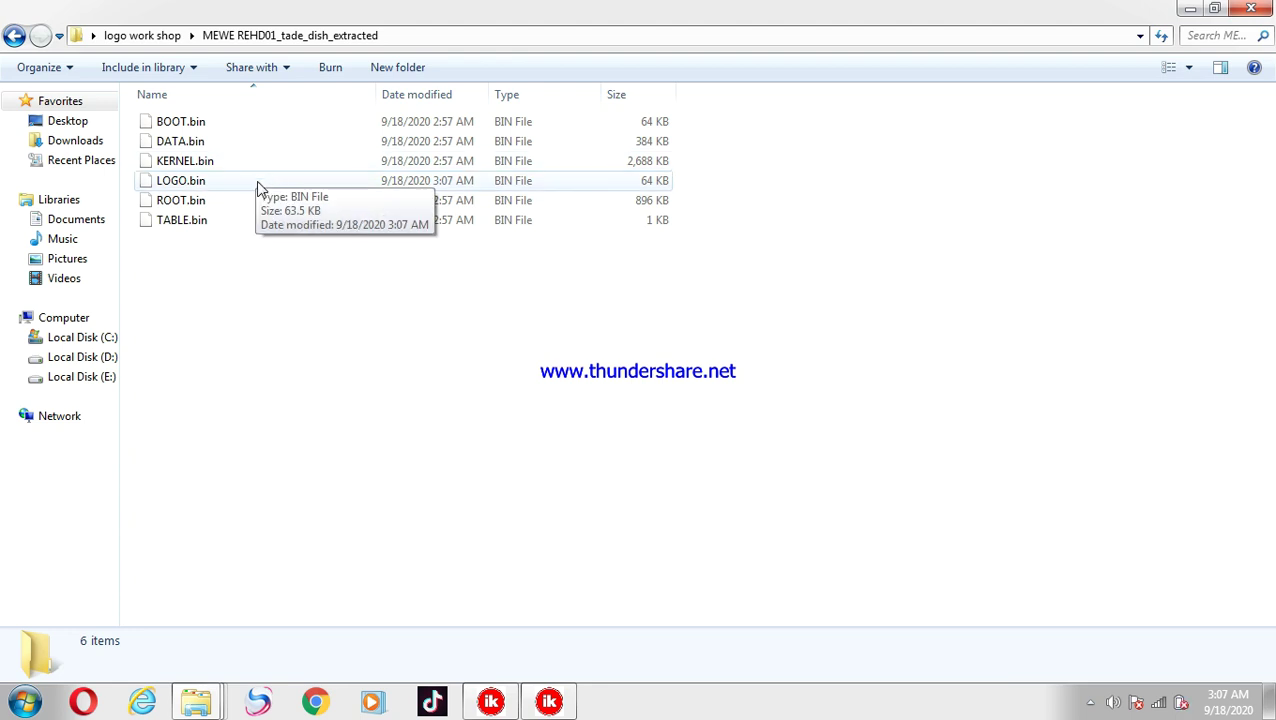
pyautogui.click(168, 36)
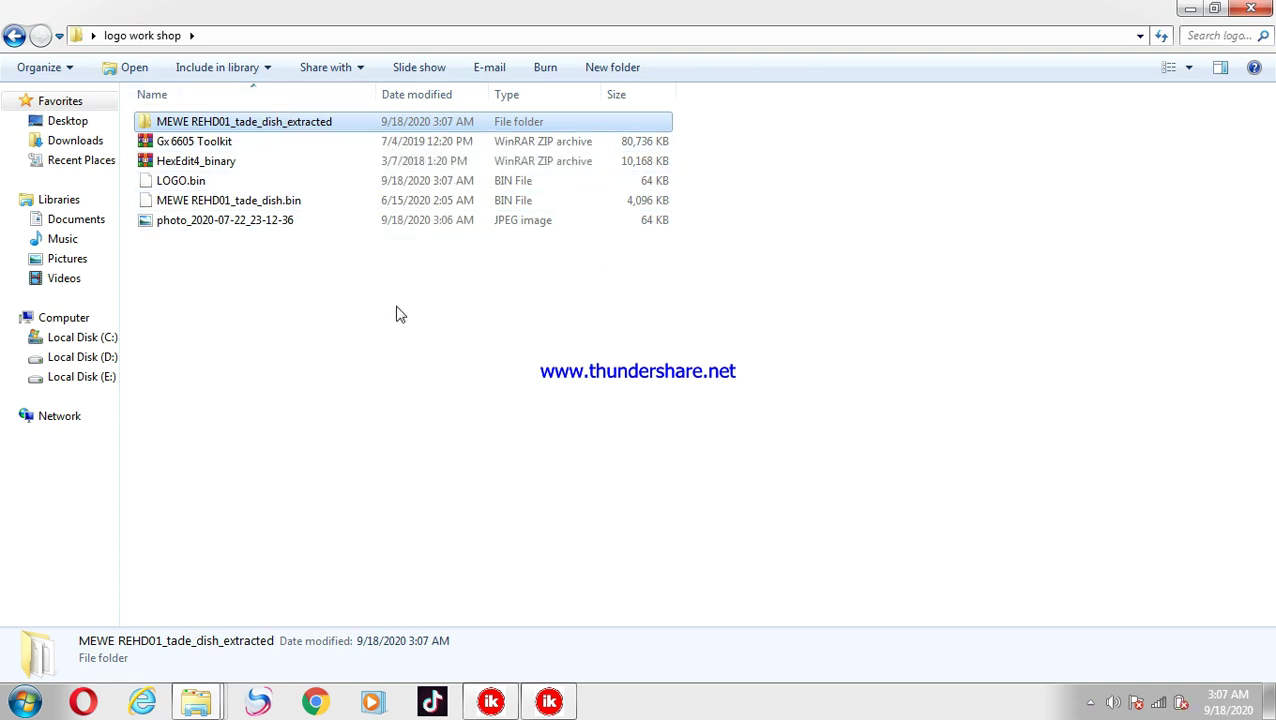
# - Switch to the STARSAT_SR-2050 unpacking tool and load the MEWE REHD01_tade_dish_extracted folder from Desktop > logo work shop
pyautogui.click(324, 121)
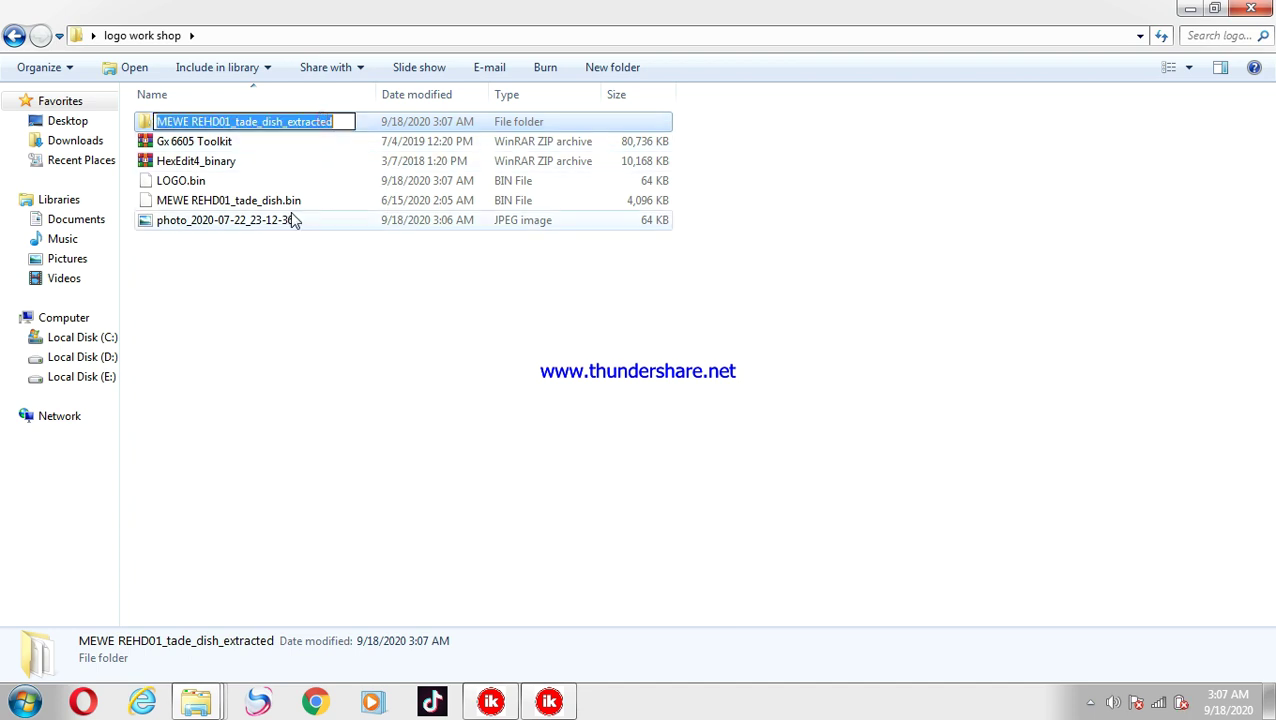
pyautogui.click(288, 200)
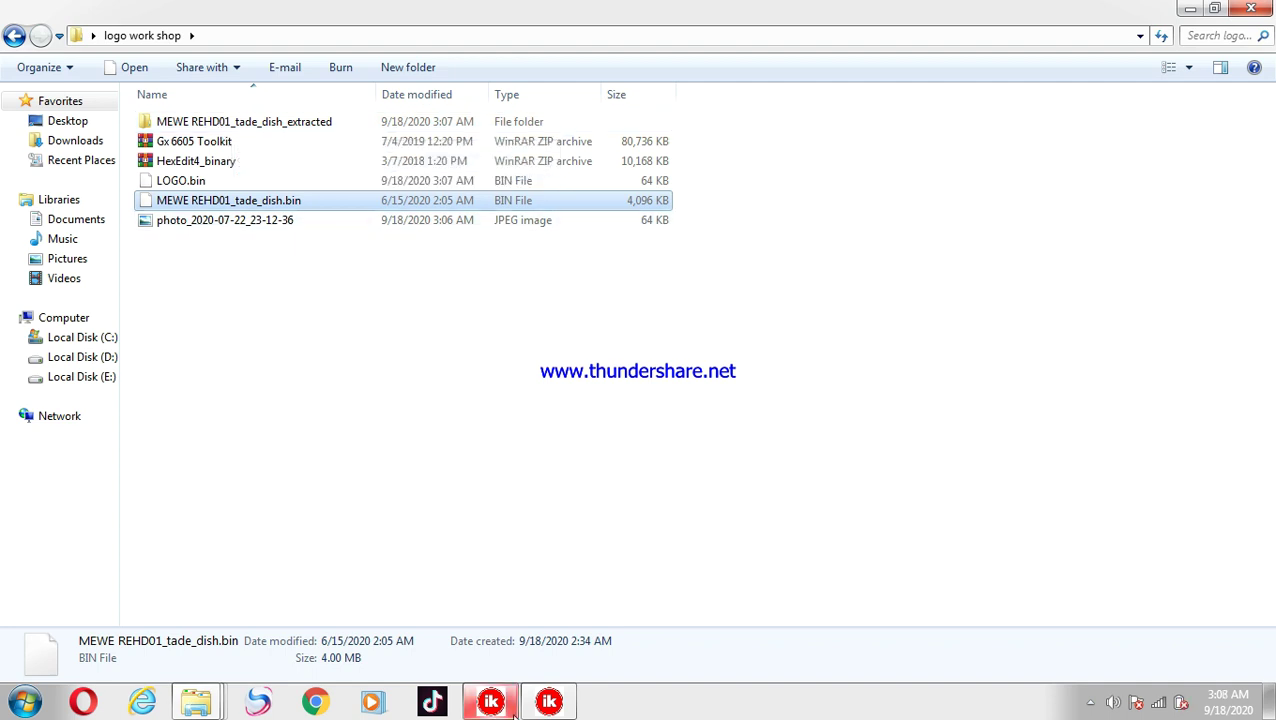
pyautogui.moveTo(510, 708)
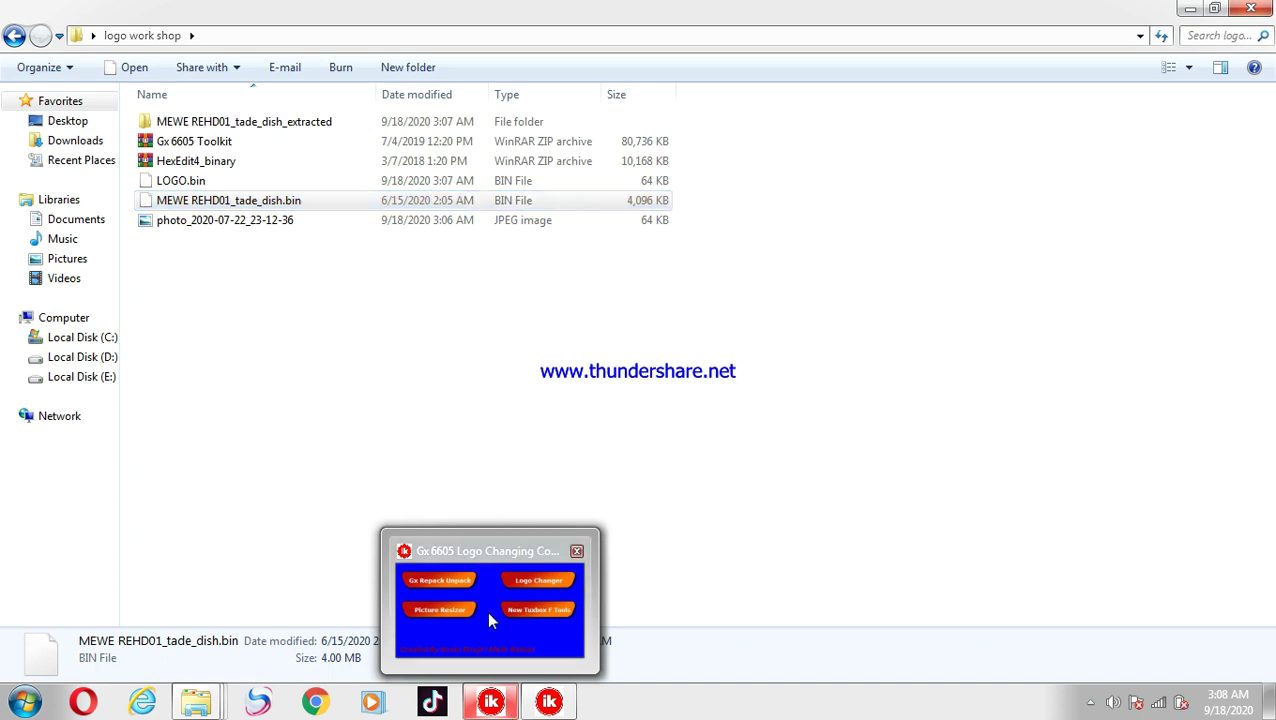
pyautogui.click(486, 610)
pyautogui.moveTo(553, 708)
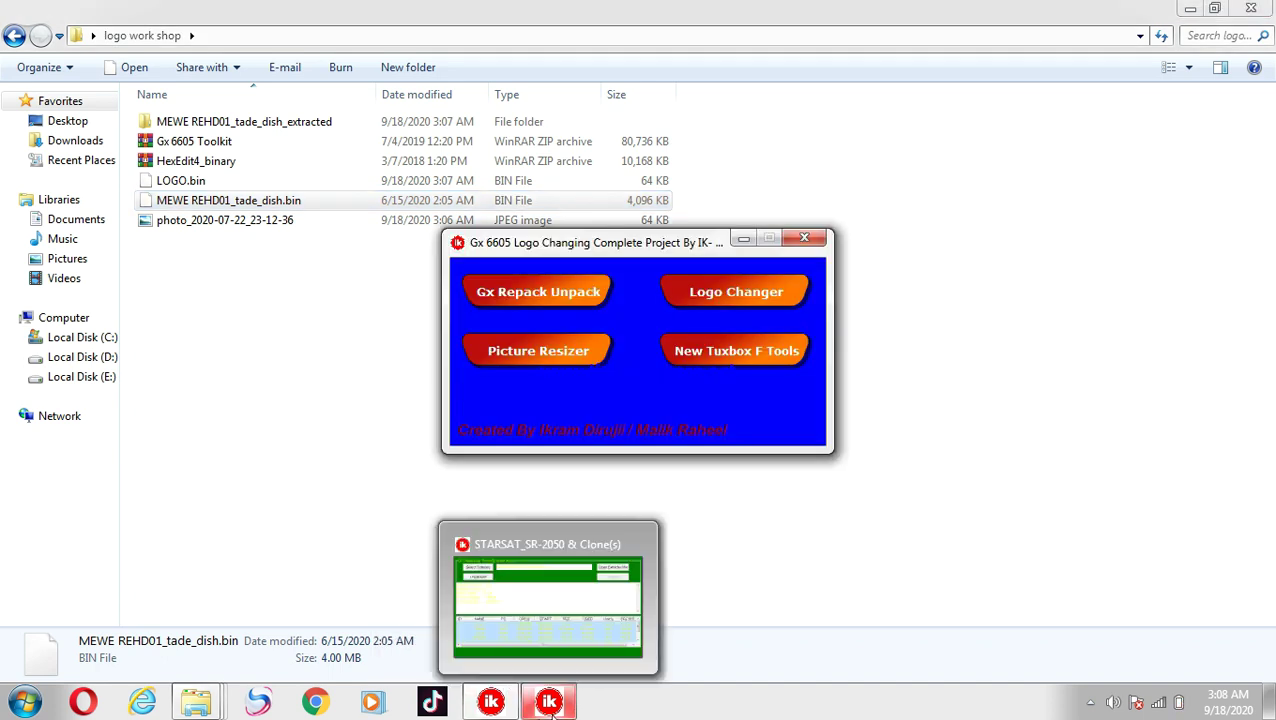
pyautogui.click(545, 617)
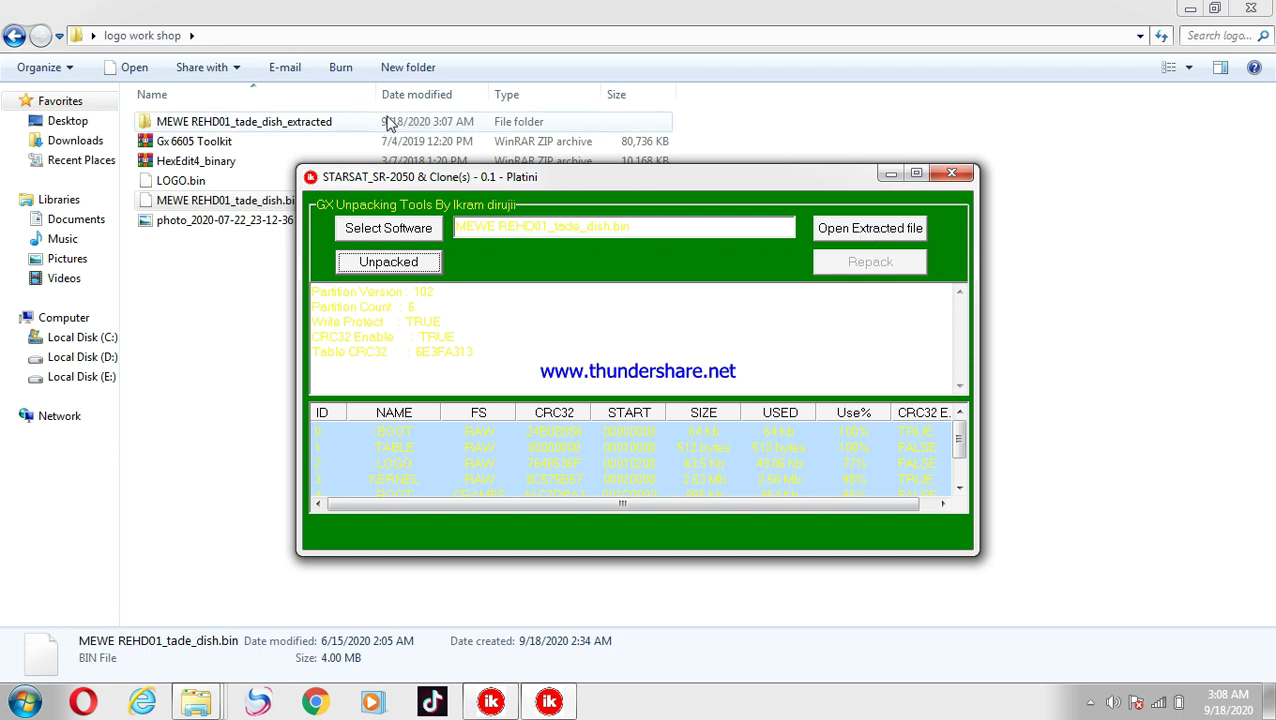
pyautogui.click(876, 234)
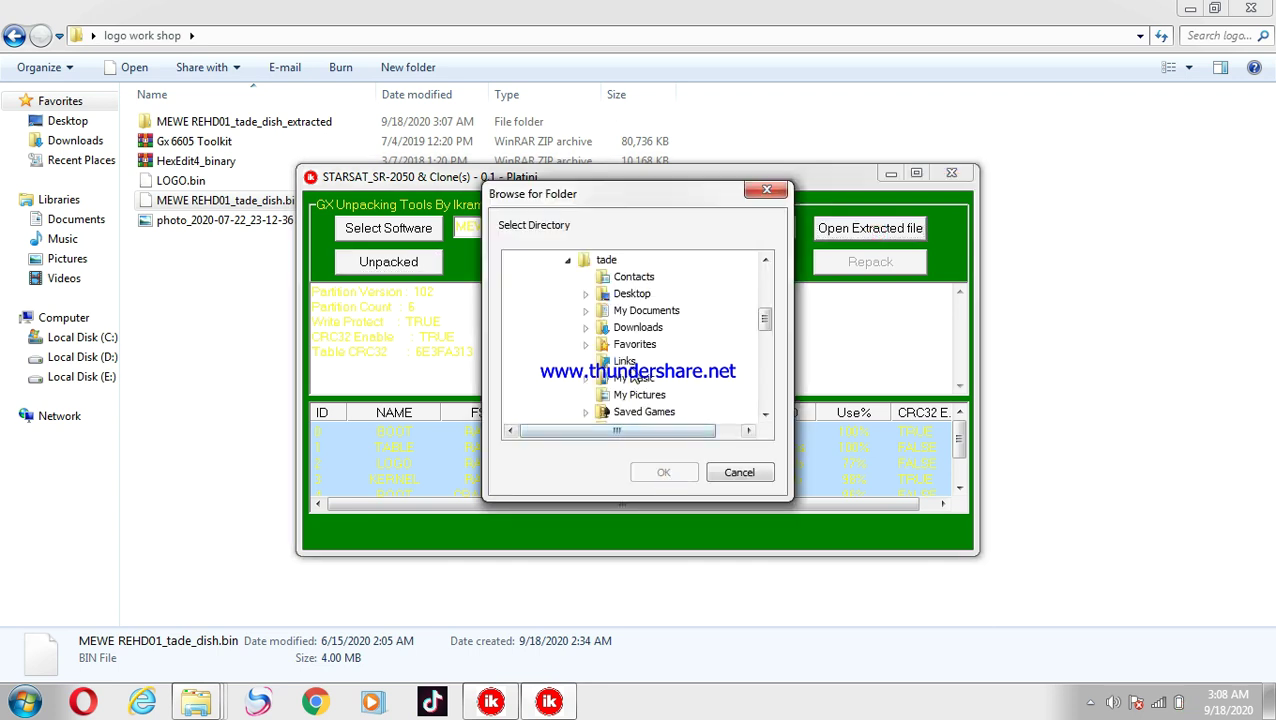
pyautogui.click(628, 295)
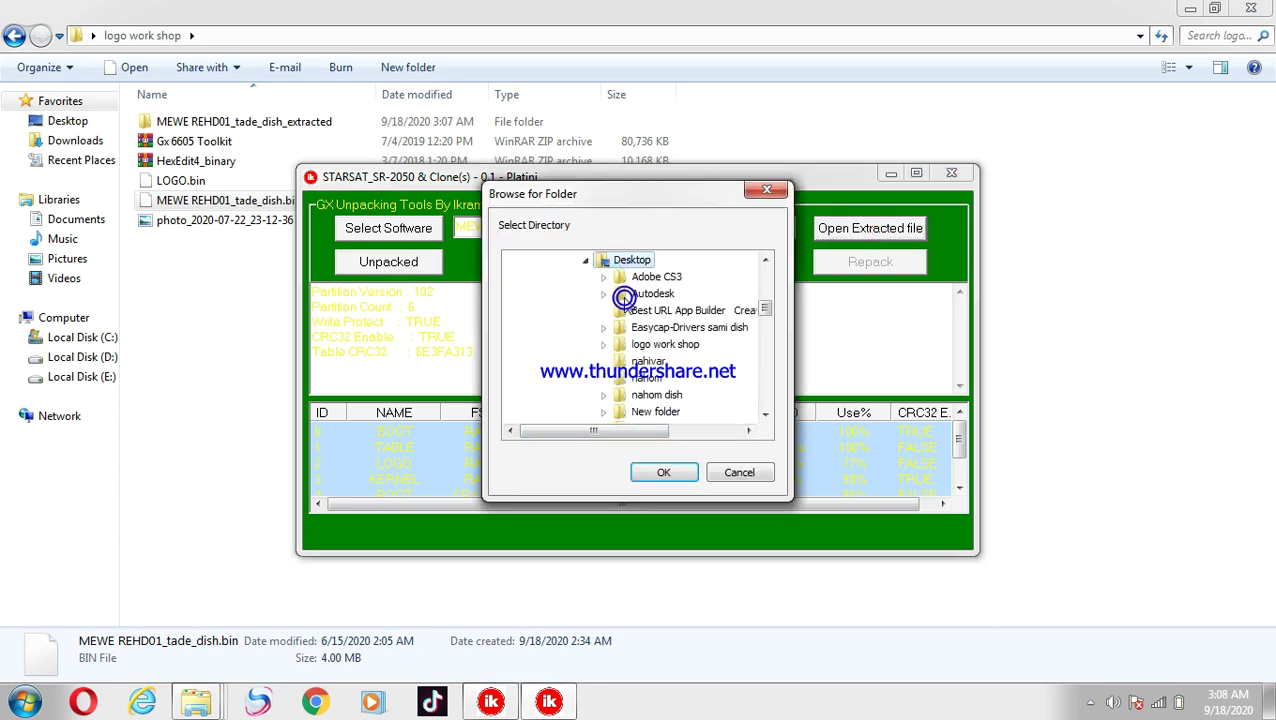
pyautogui.click(662, 345)
pyautogui.click(668, 361)
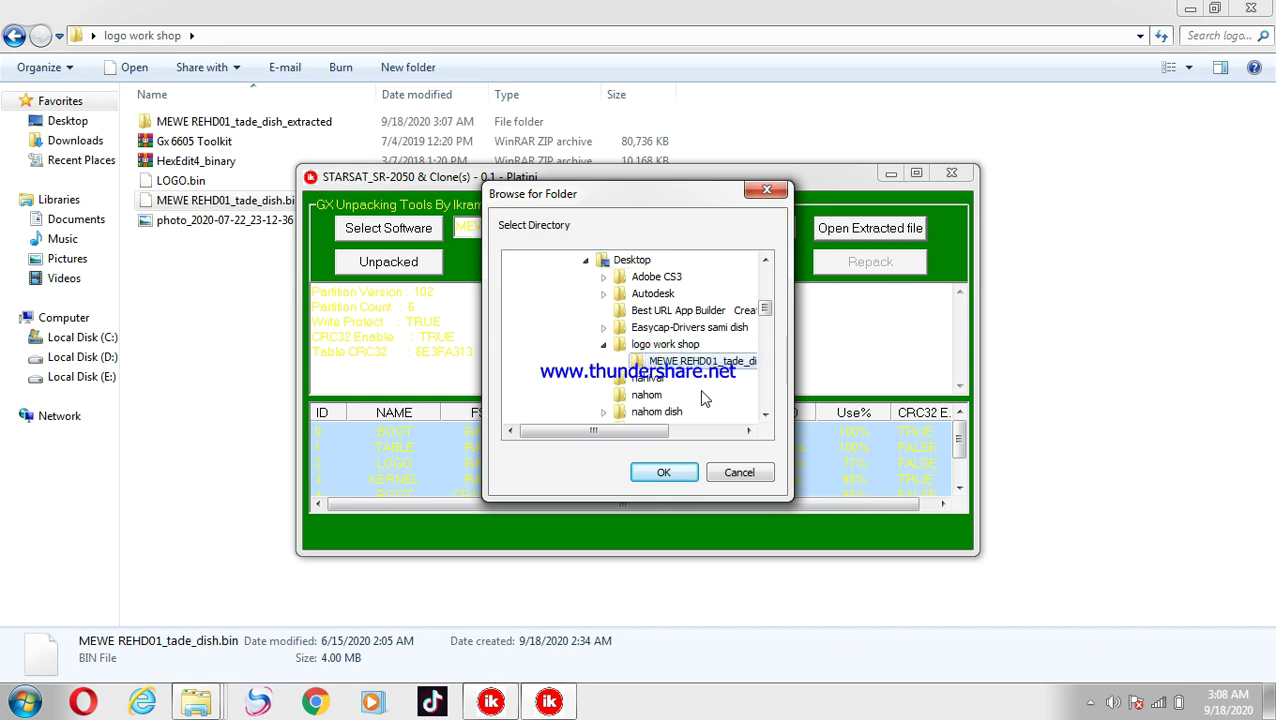
pyautogui.click(675, 476)
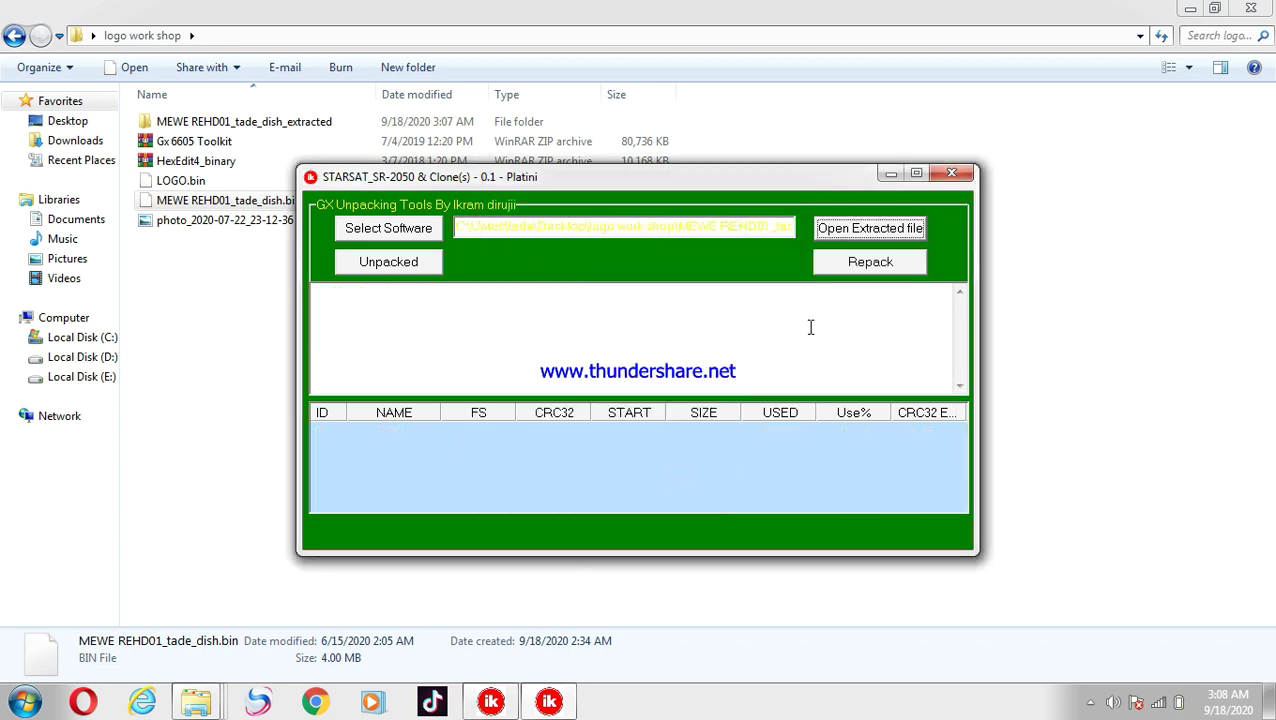
# - Repack the loaded firmware folder, then close the unpacking tool and minimise the Gx 6605 Logo Changing window
pyautogui.click(891, 266)
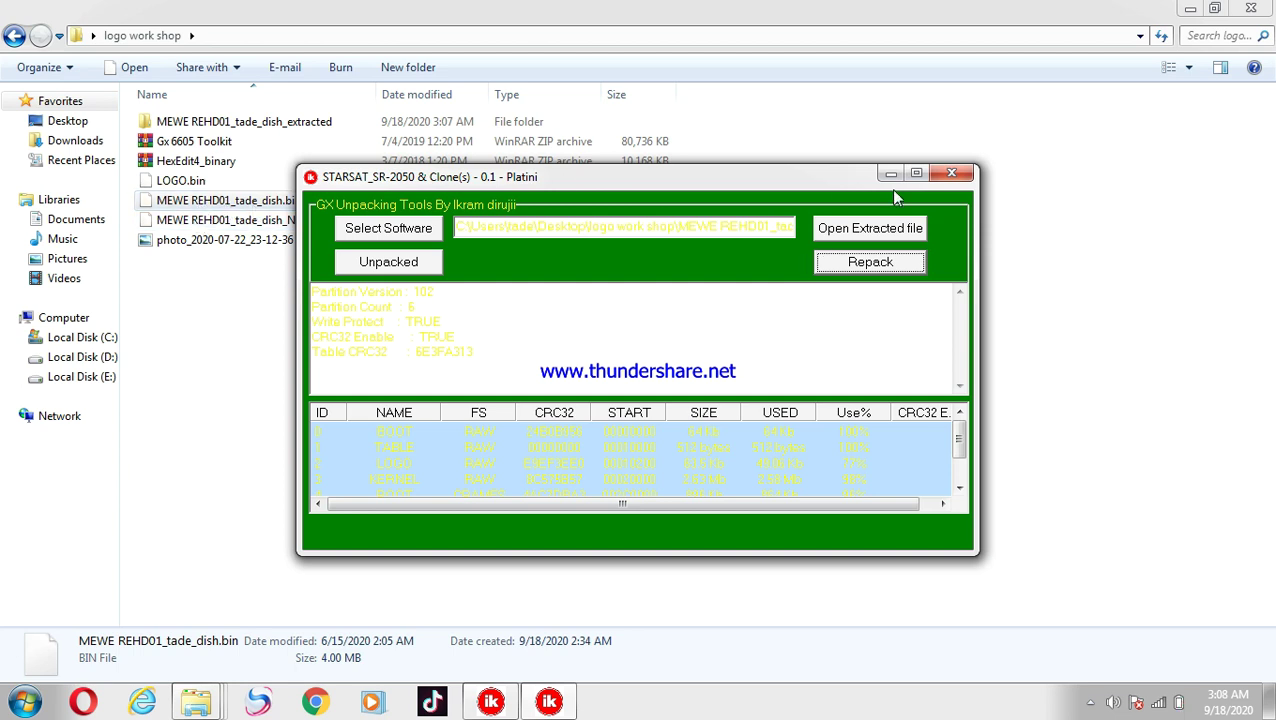
pyautogui.click(952, 176)
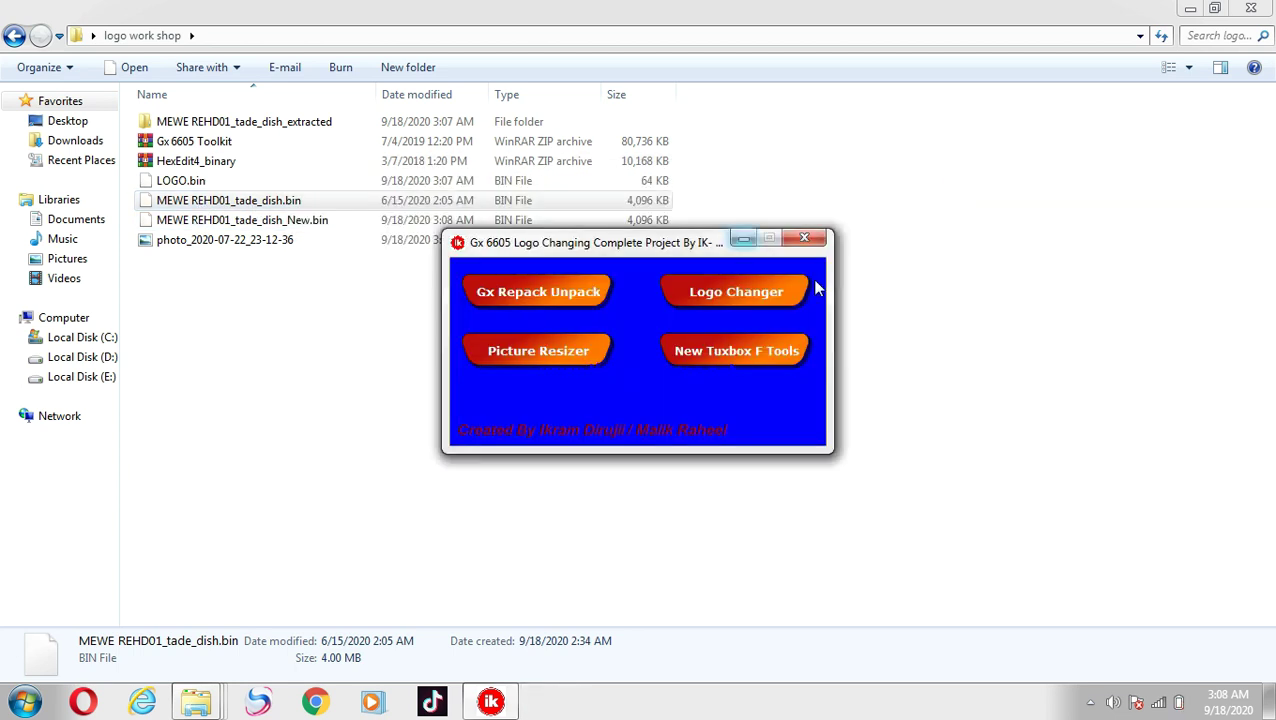
pyautogui.click(743, 240)
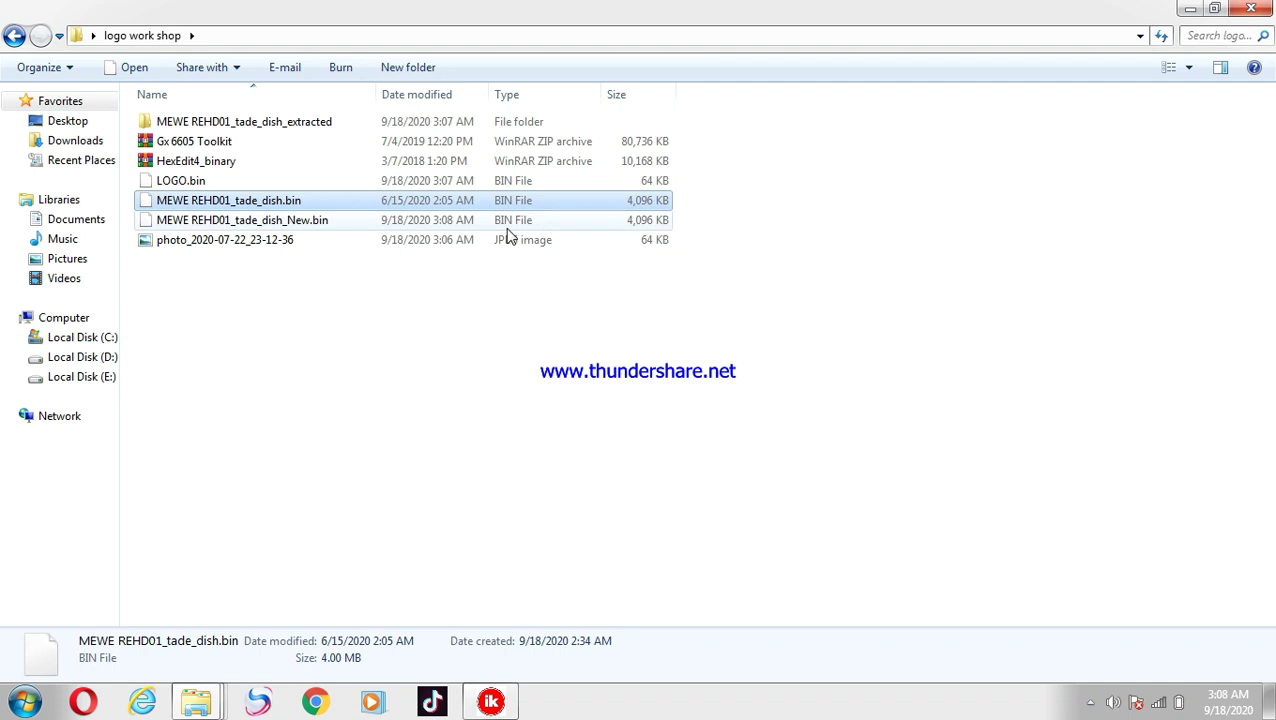
# - Check the repacked MEWE REHD01_tade_dish_New.bin in the logo work shop folder, leaving its name as is
pyautogui.click(352, 220)
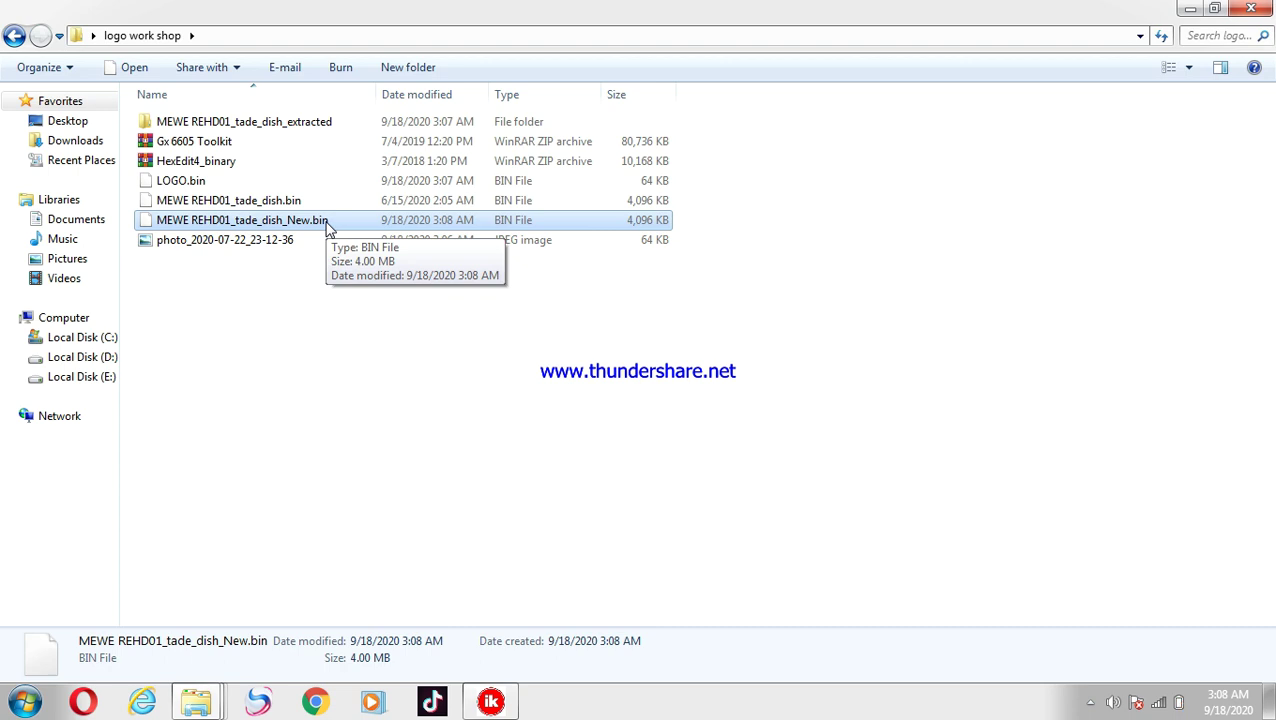
pyautogui.click(327, 222)
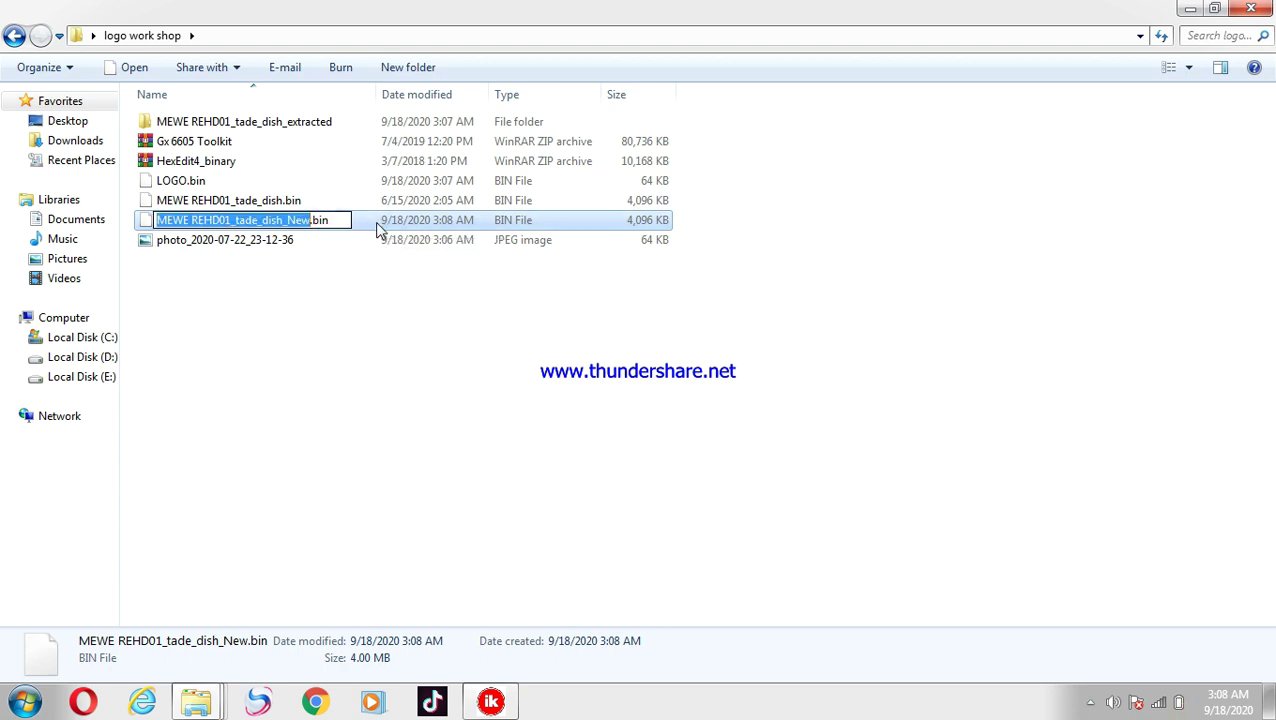
pyautogui.click(377, 228)
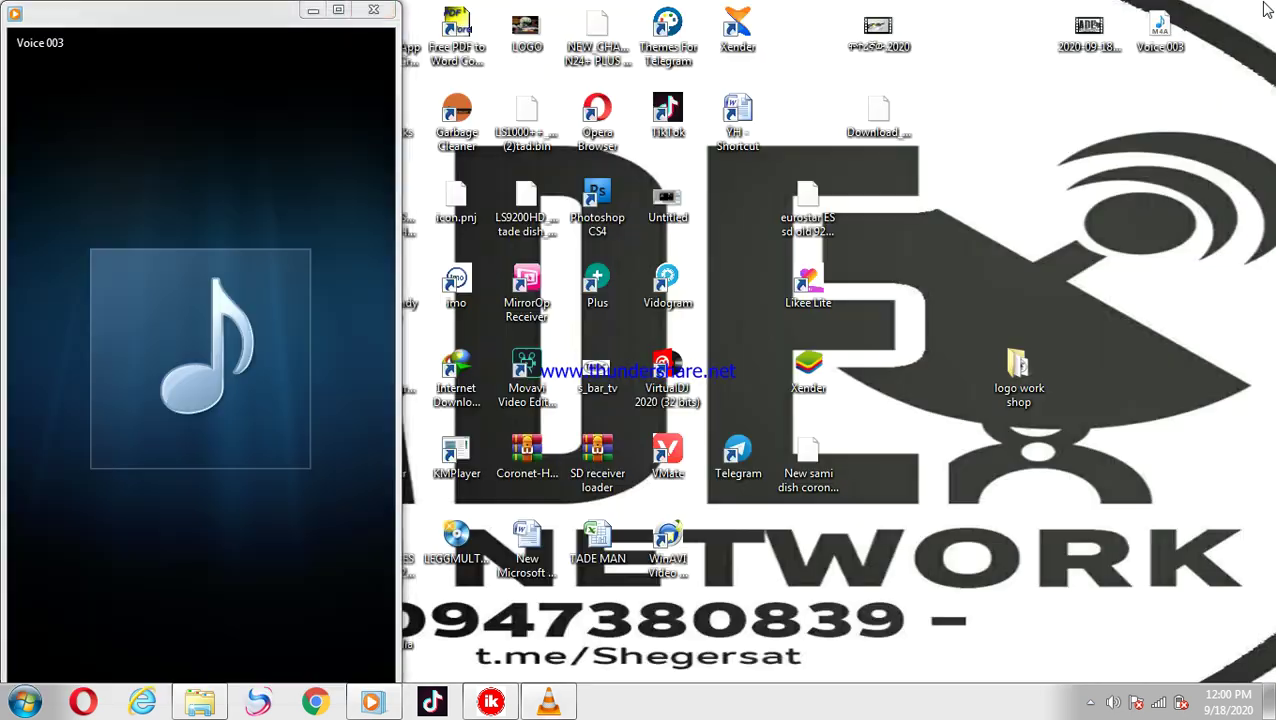
# - Clear the open media player windows off the desktop and bring up the Free Screen Recorder window
pyautogui.click(1265, 6)
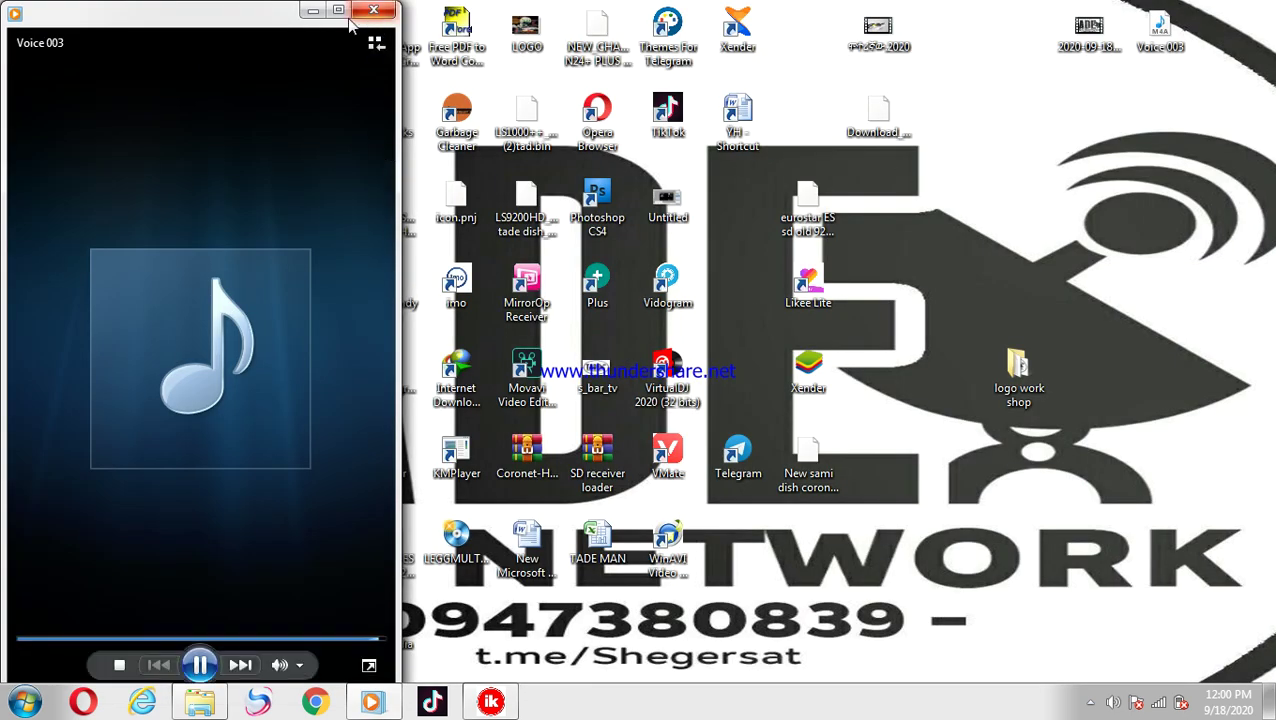
pyautogui.click(315, 12)
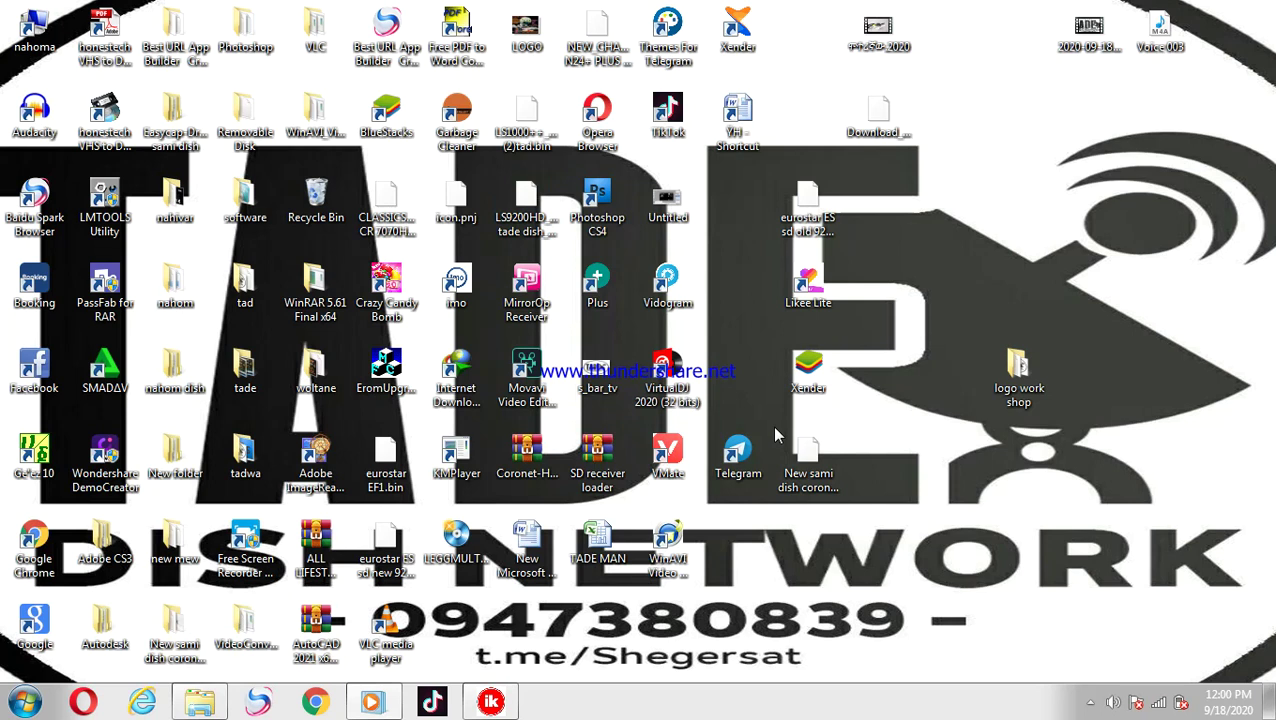
pyautogui.click(1090, 703)
pyautogui.click(1088, 605)
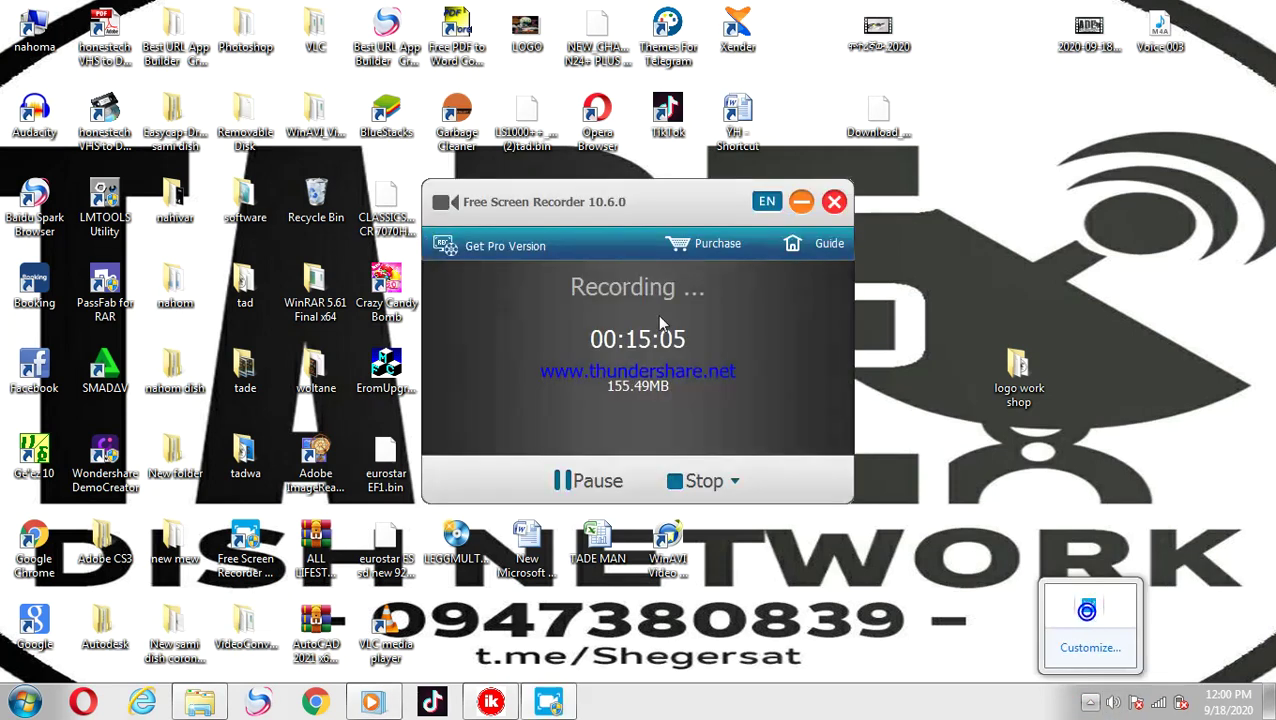